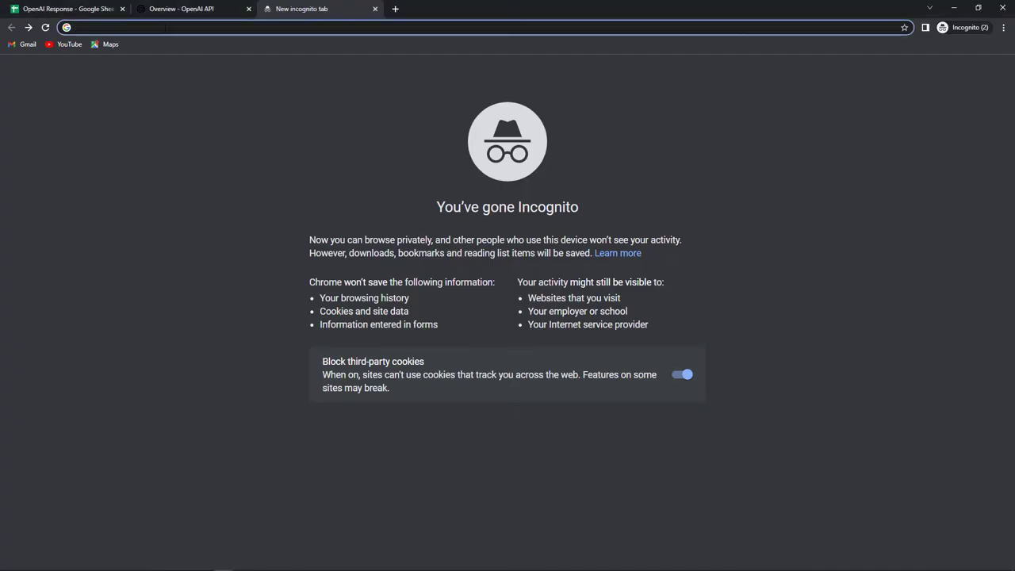
Go to the Pabbly Connect website, sign in to the account, and open the Pabbly Connect dashboard
type("pa")
key("Return")
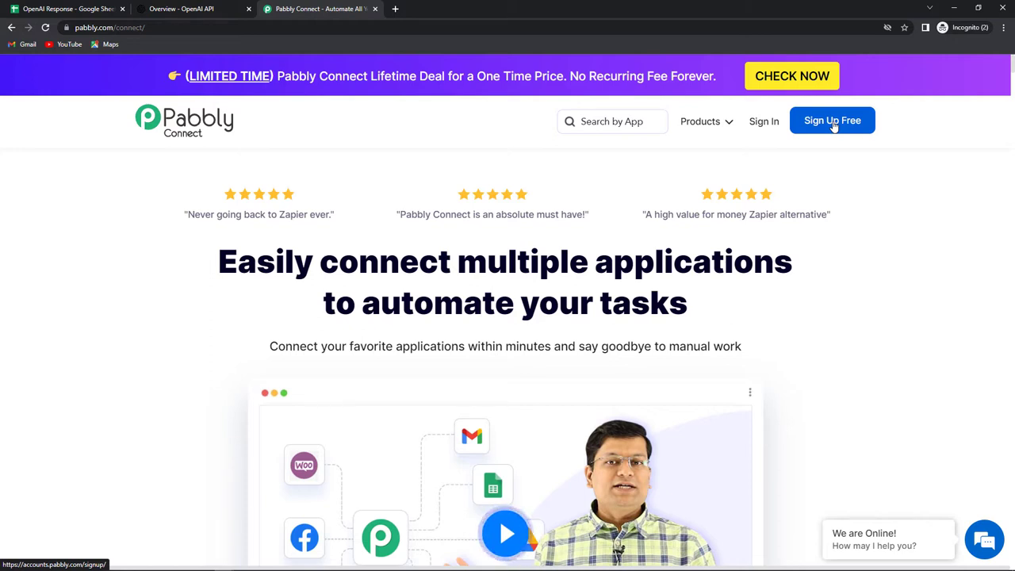
left_click(760, 127)
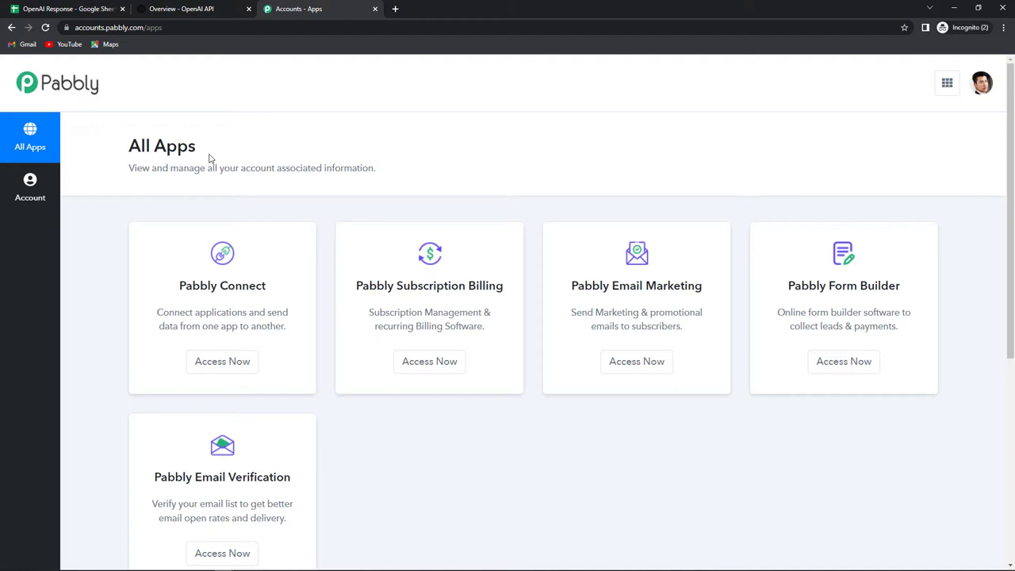
left_click(224, 367)
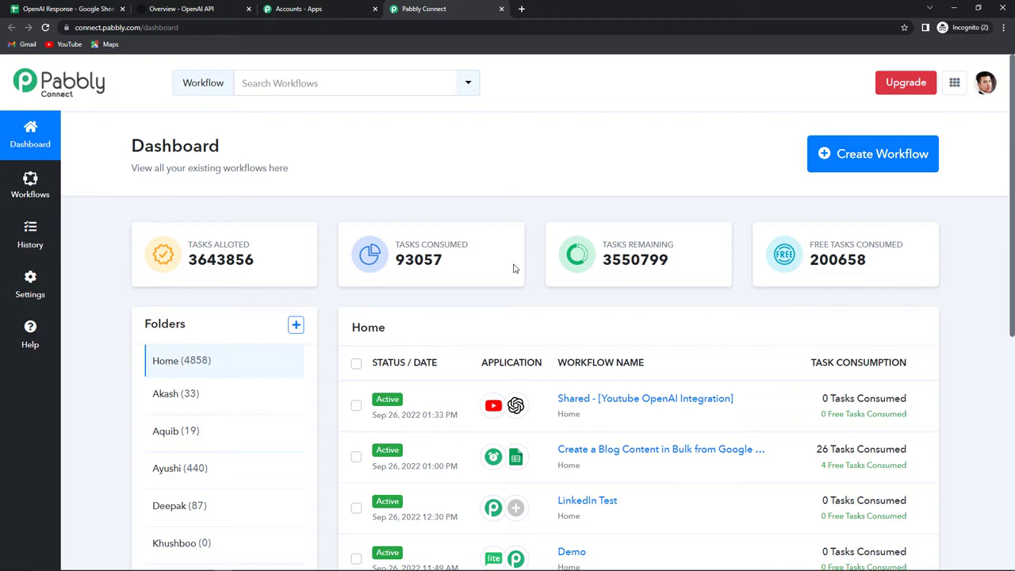
Create a workflow named "How to Create a Blog Content in Bulk from Google Sheets Using OpenAI"
left_click(885, 154)
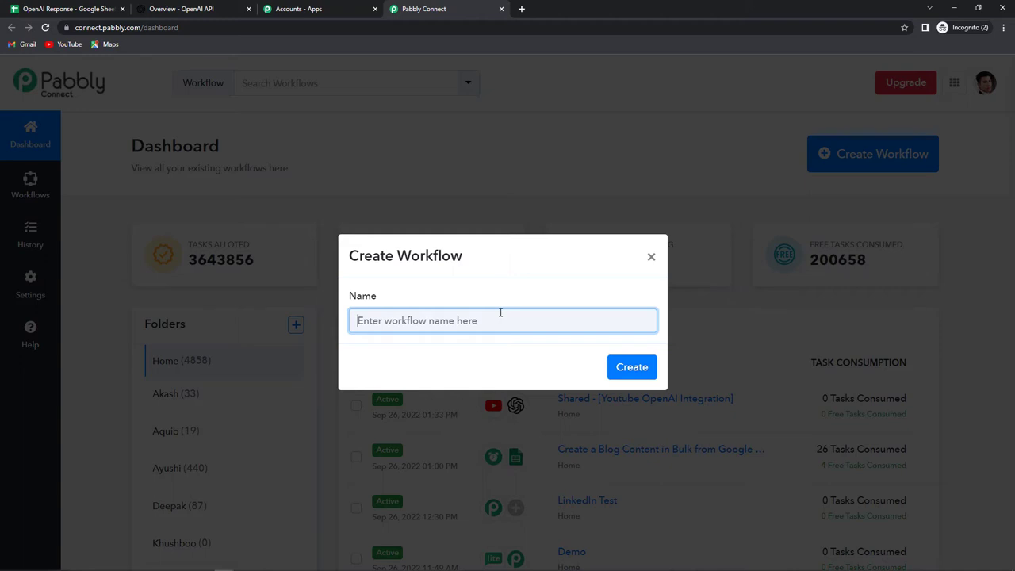
type("Create a Blog Content in Bulk from Google Sheets Using OpenAI")
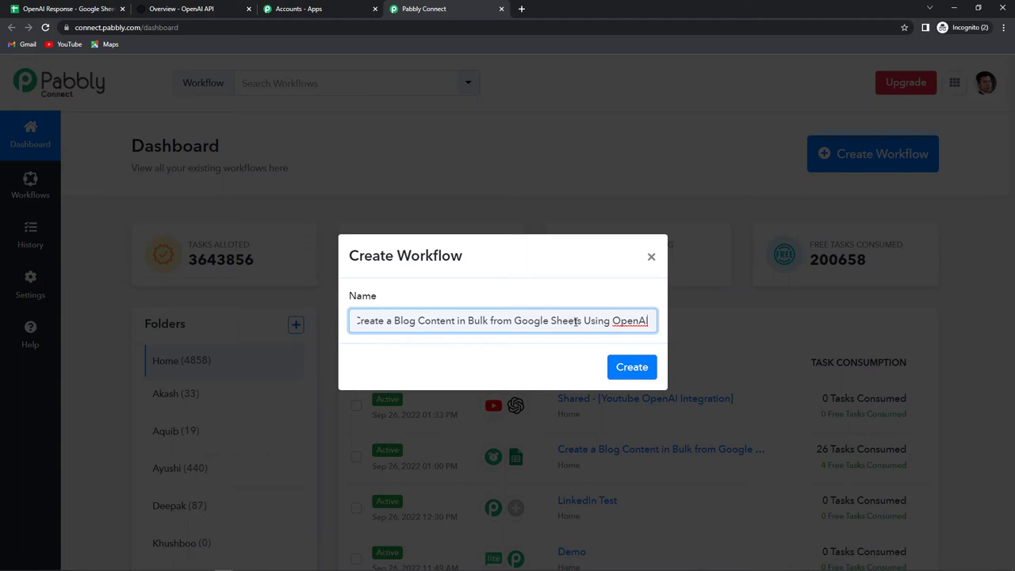
left_click(629, 369)
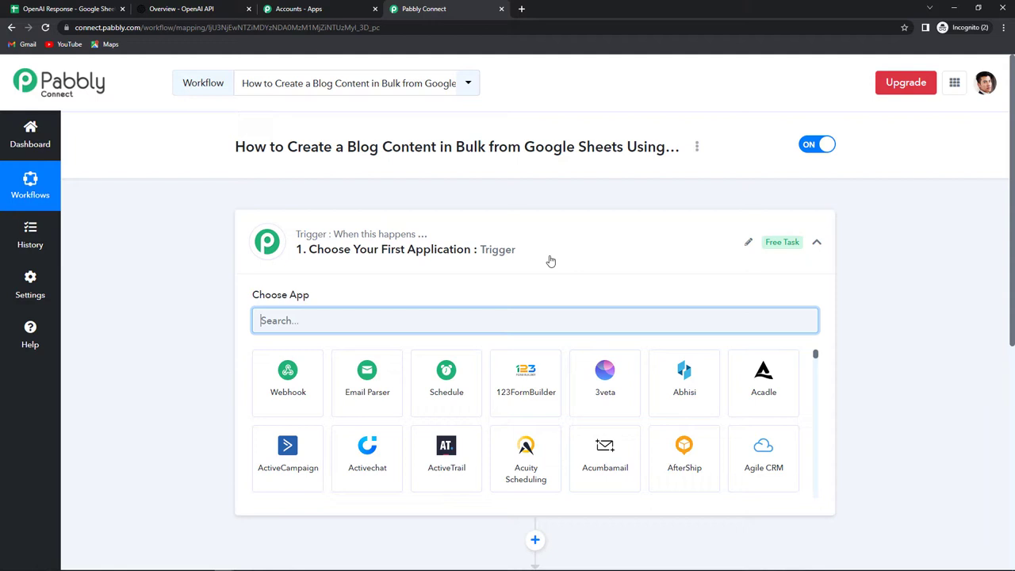
Search for the Schedule app and choose it as the workflow's trigger application
scroll(526, 402, "down", 2)
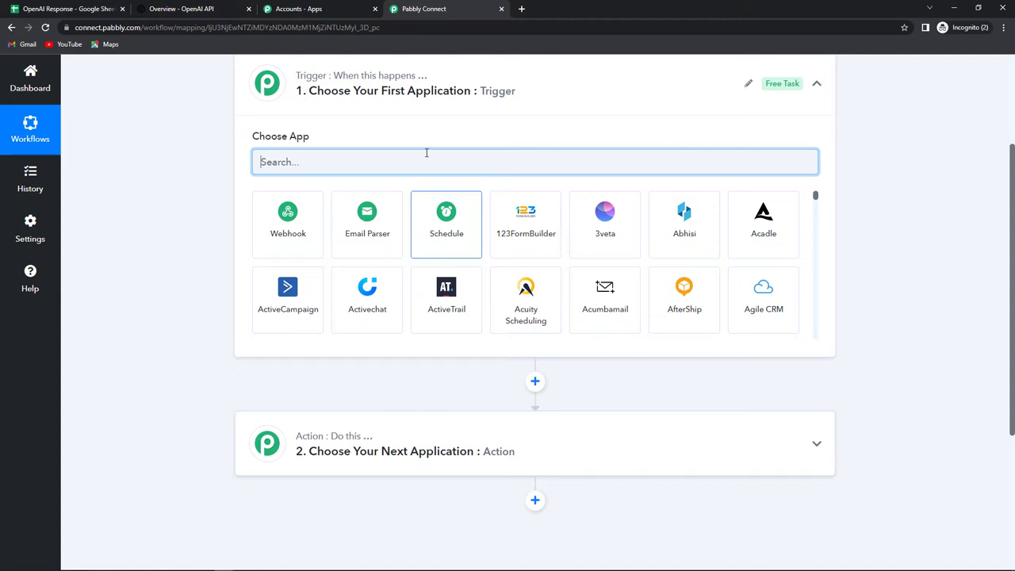
mouse_move(400, 82)
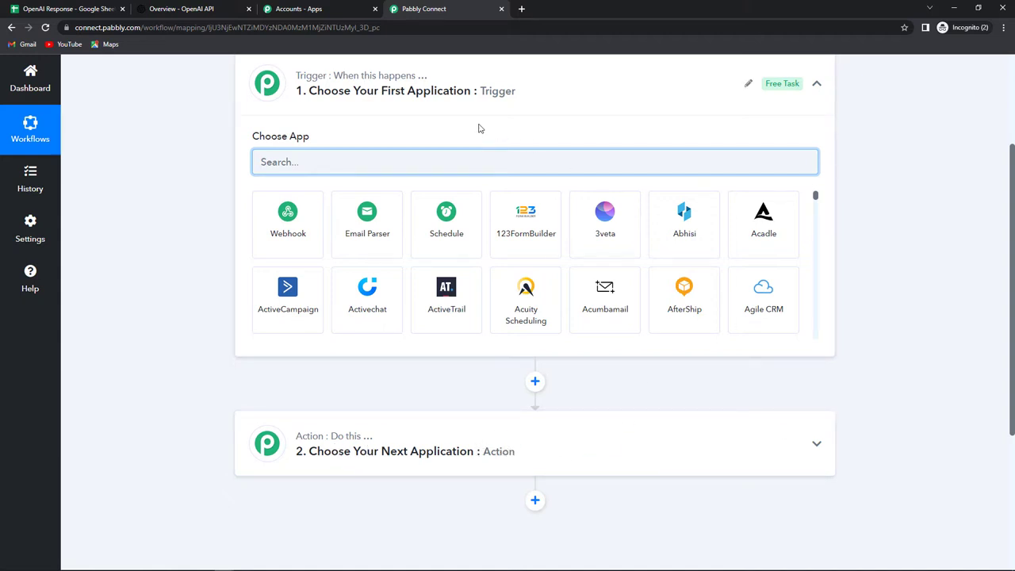
scroll(478, 151, "up", 1)
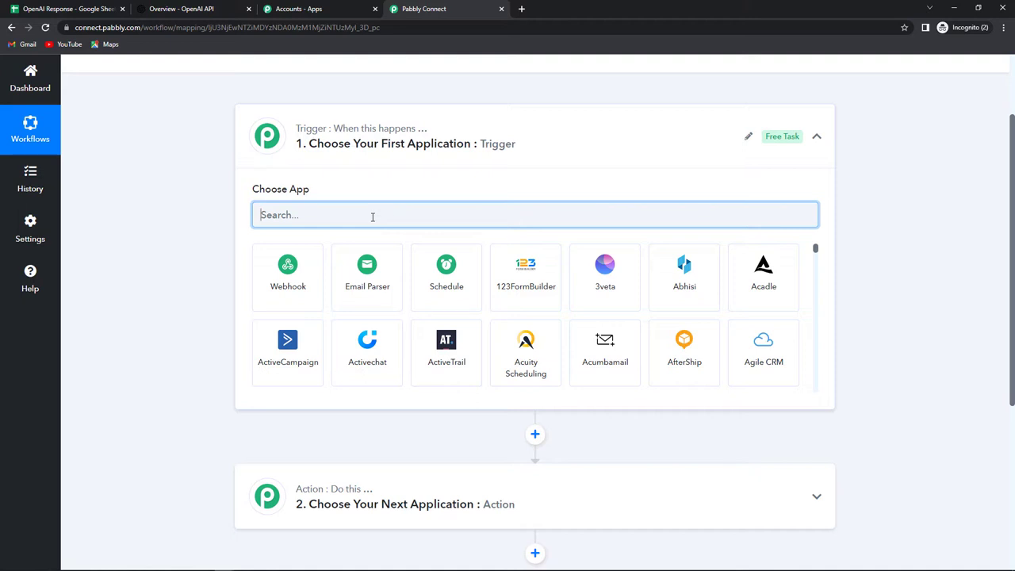
type("schedul")
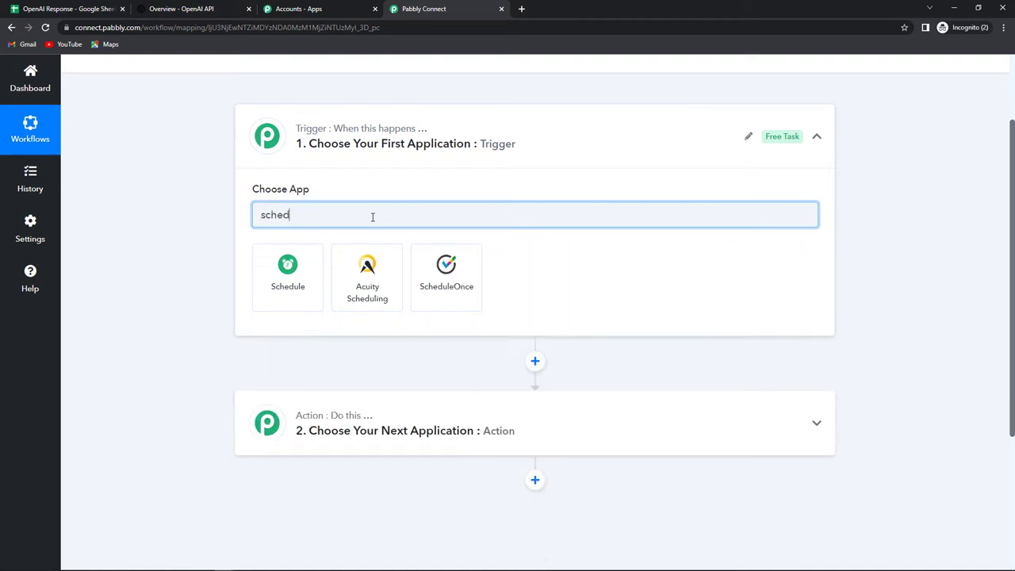
left_click(294, 281)
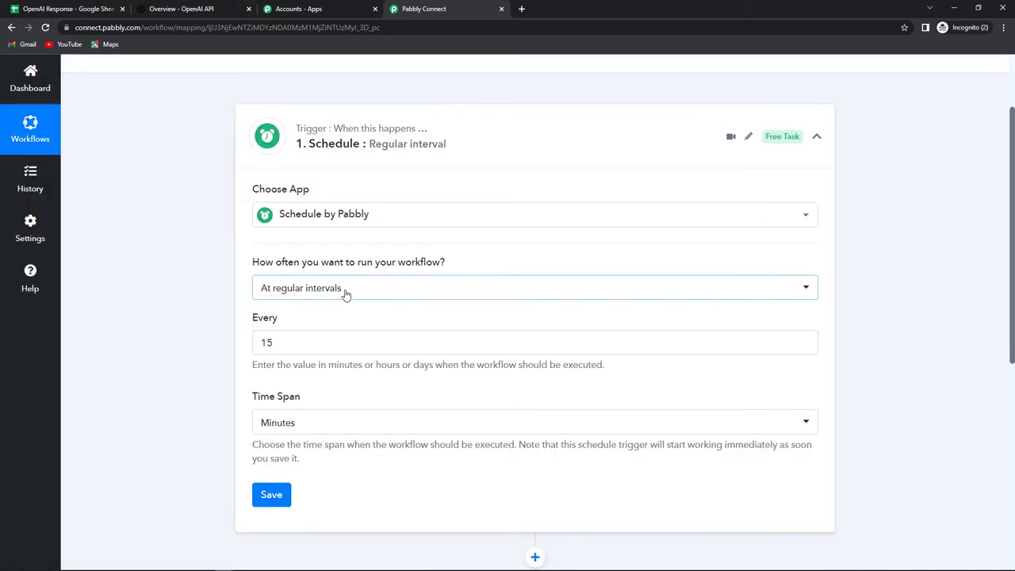
Schedule the workflow to run every day at 08:00 AM and save the trigger
left_click(345, 293)
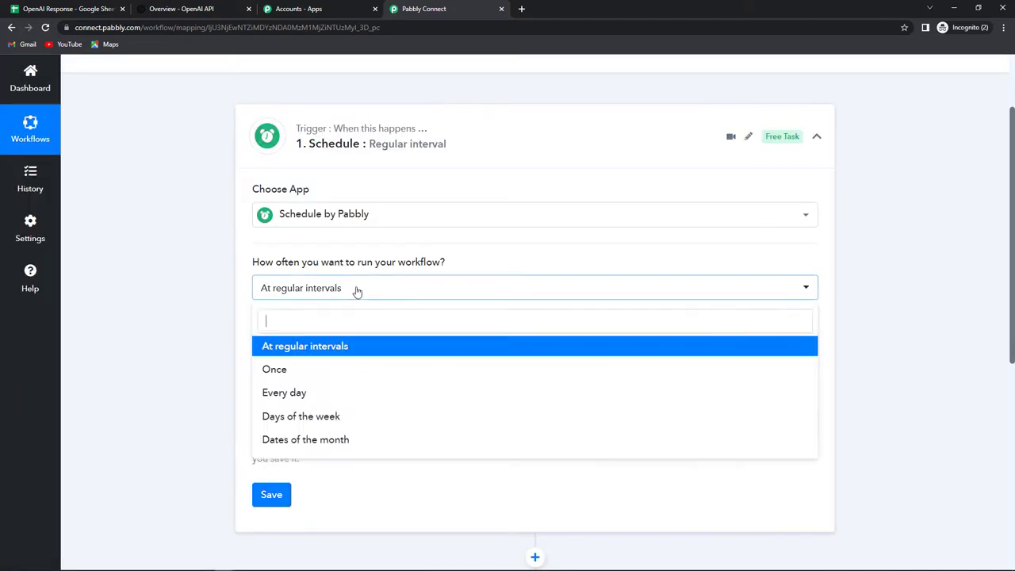
left_click(303, 394)
left_click(270, 343)
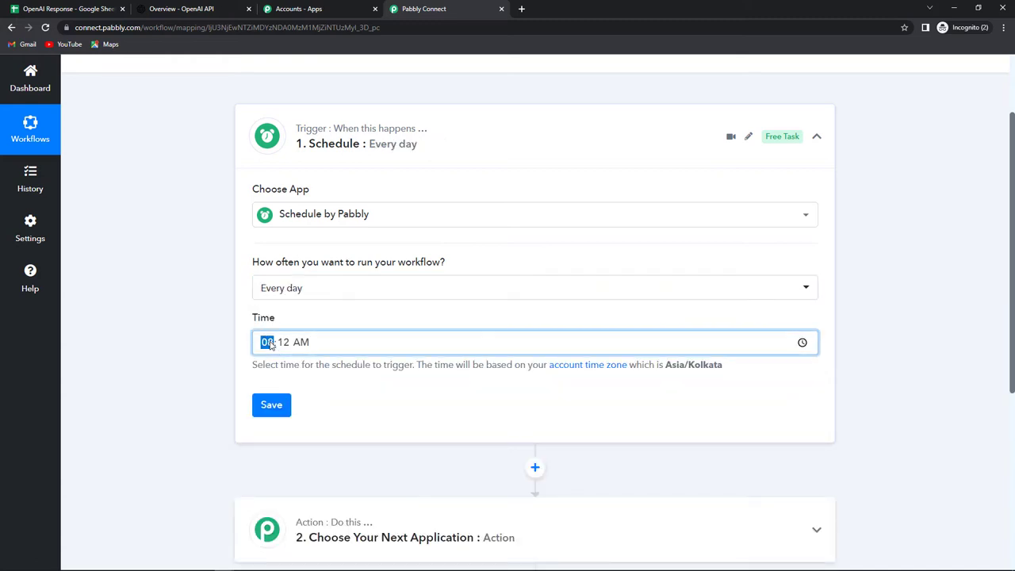
type("0800")
left_click(274, 409)
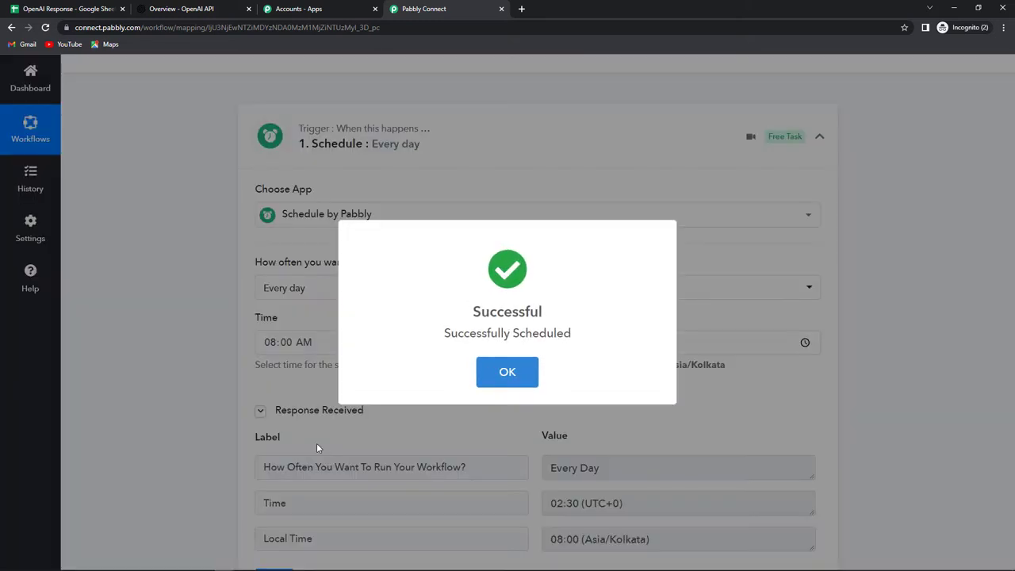
left_click(323, 448)
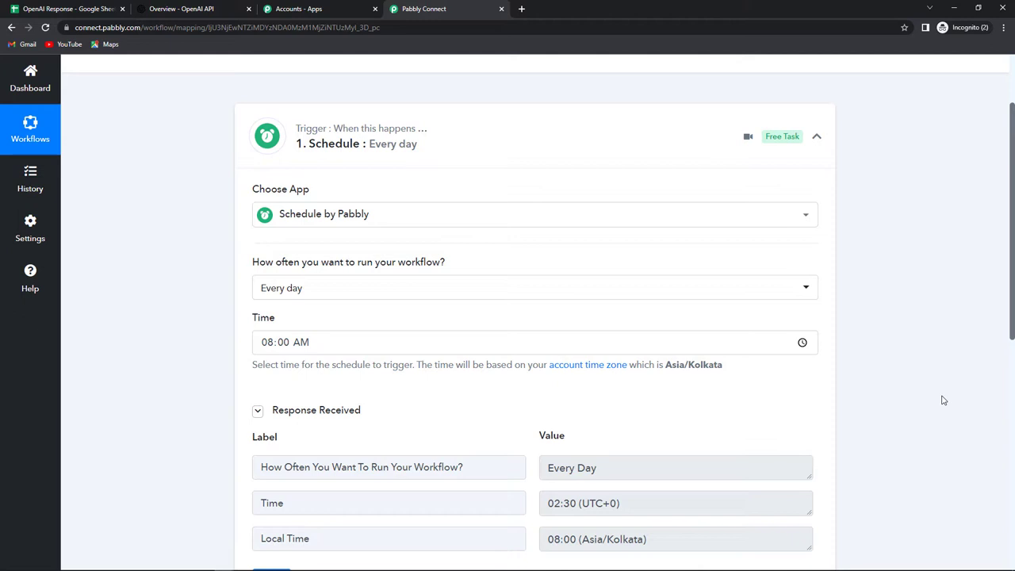
Choose Google Sheets as the action application in step 2 with Get Row(s) as its action event
scroll(943, 400, "down", 5)
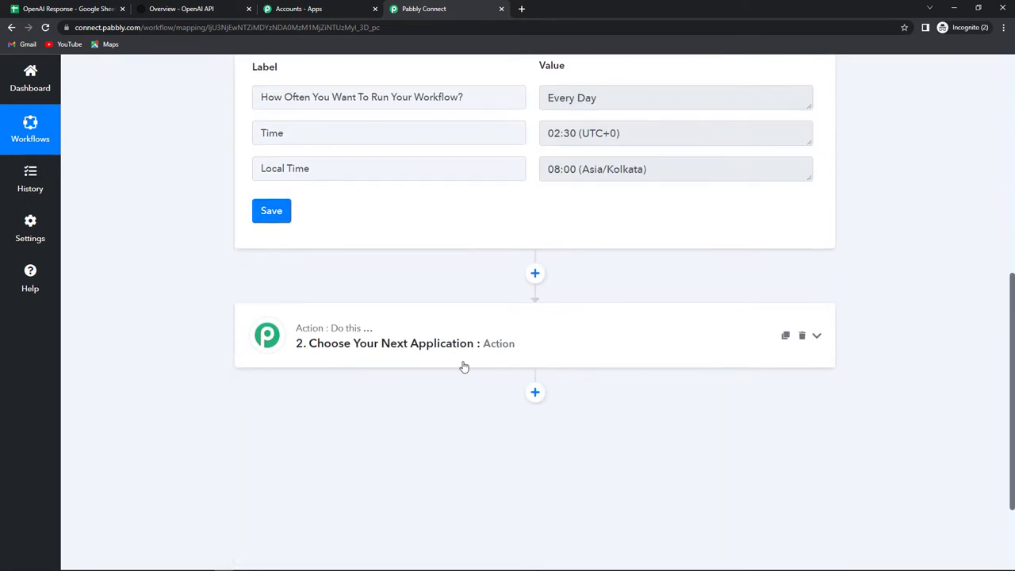
left_click(336, 344)
left_click(333, 410)
type("googlee")
key("BackSpace")
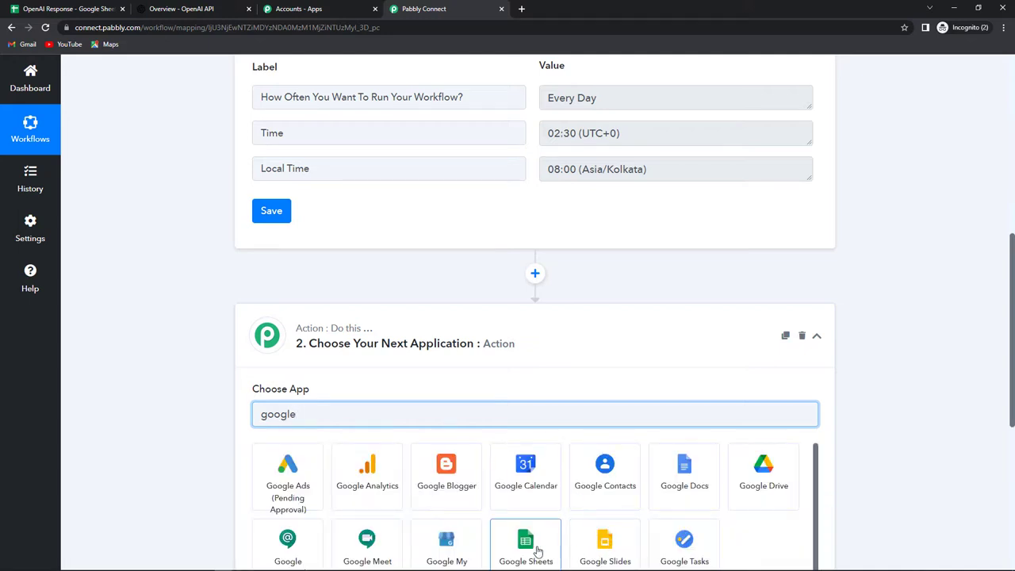
left_click(525, 543)
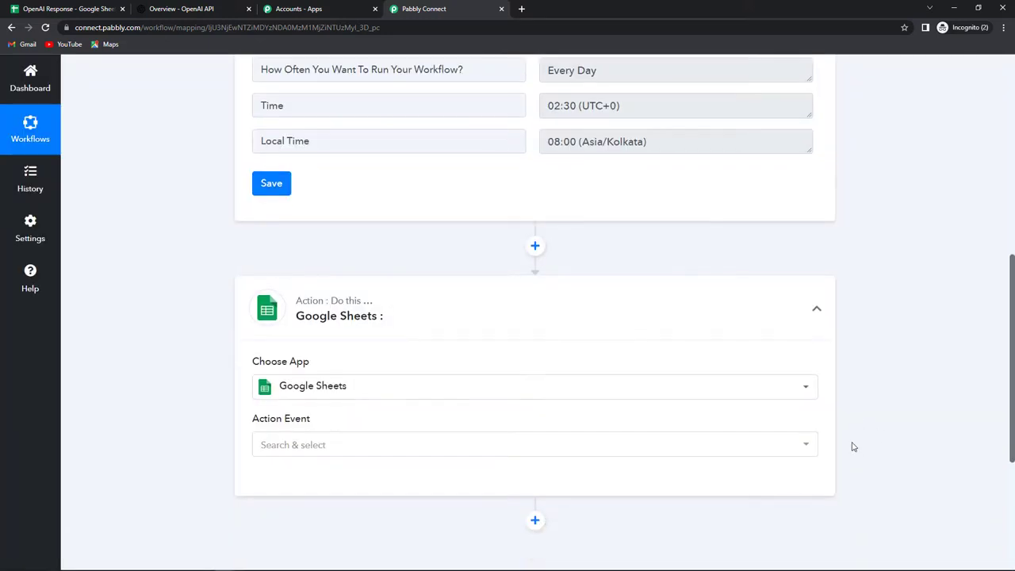
scroll(855, 449, "down", 1)
left_click(268, 366)
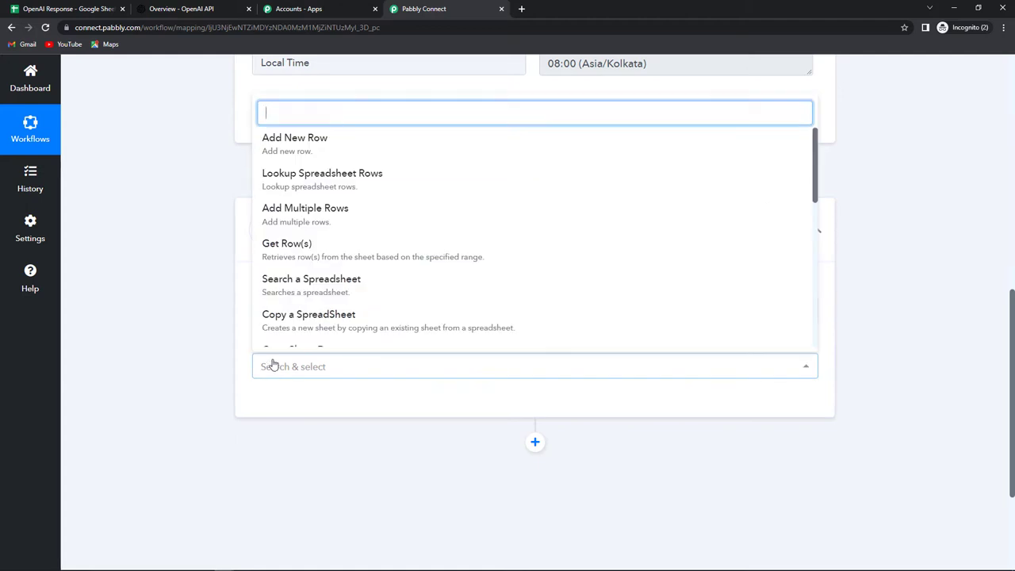
left_click(293, 248)
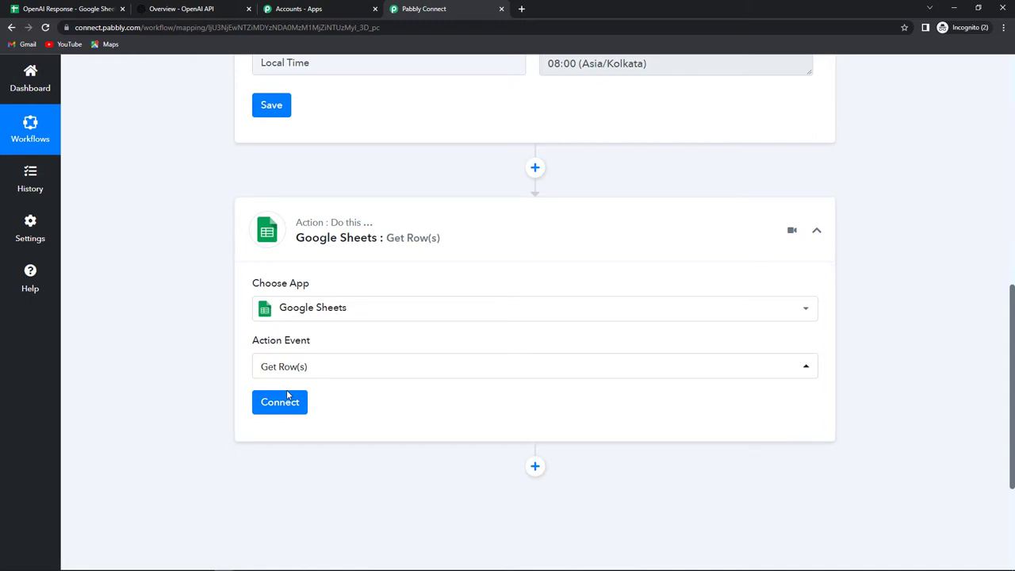
Add a new Google Sheets connection and authorize Pabbly Connect to access the Google account
left_click(280, 402)
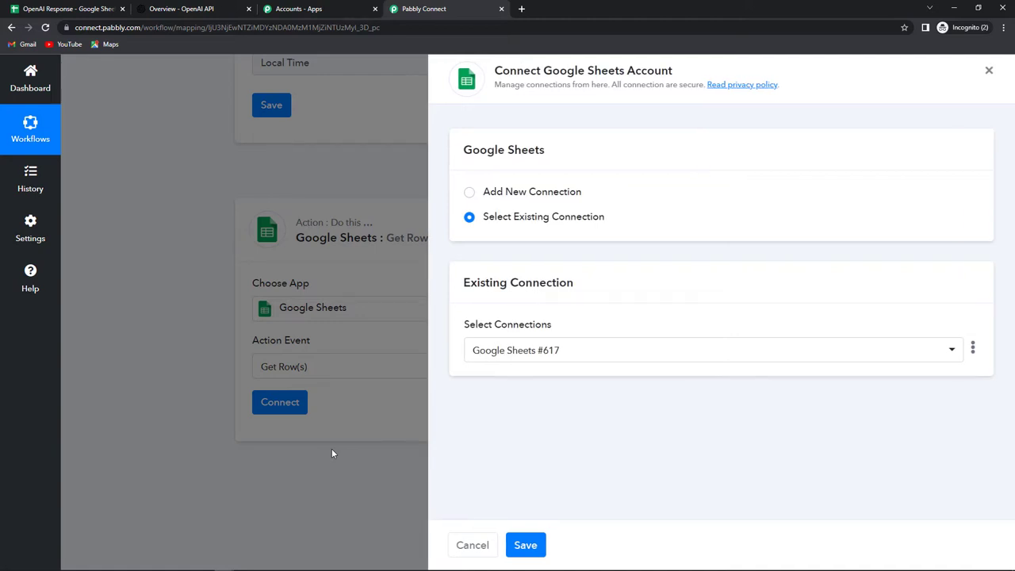
left_click(470, 194)
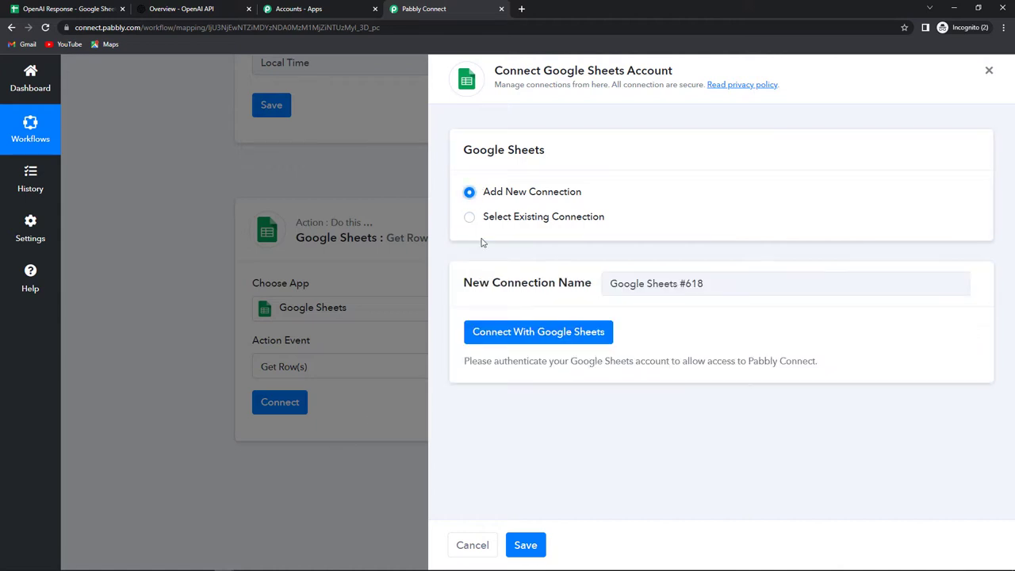
left_click(520, 333)
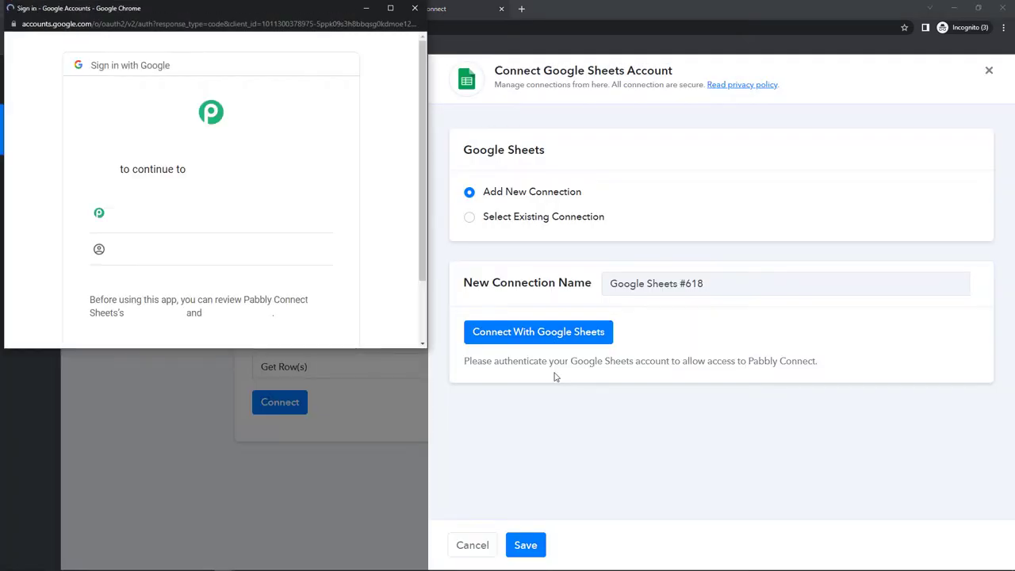
left_click(163, 222)
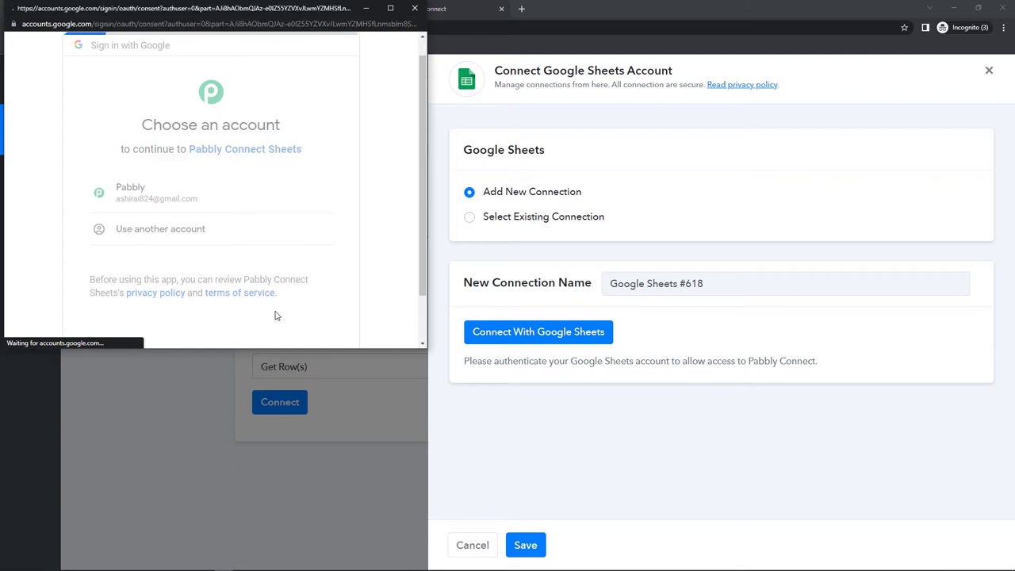
scroll(278, 317, "down", 3)
left_click(272, 276)
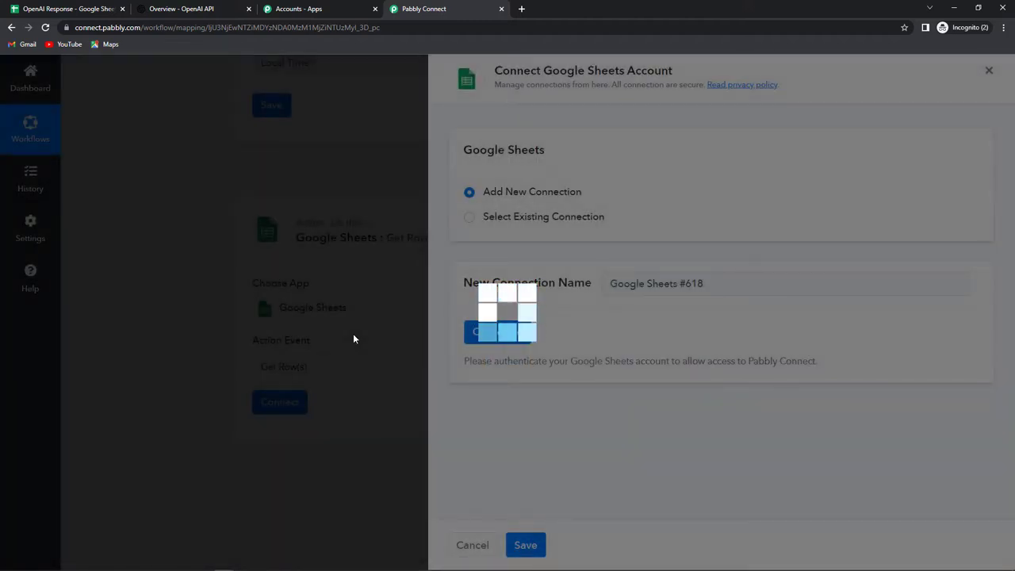
Check the source file's title in Google Sheets and select OpenAI Response as the spreadsheet for the Get Row(s) action
scroll(394, 342, "down", 1)
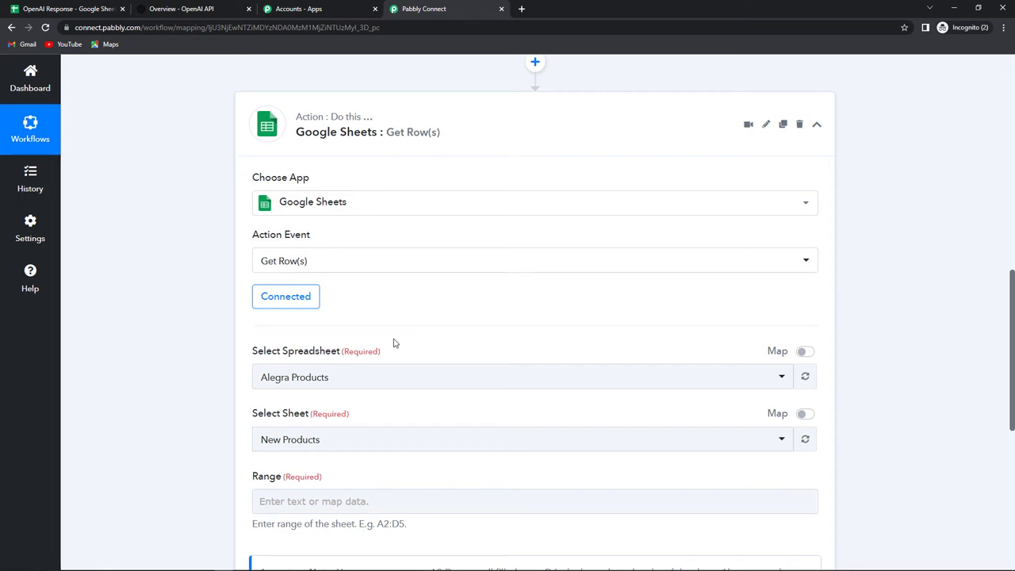
scroll(394, 342, "down", 2)
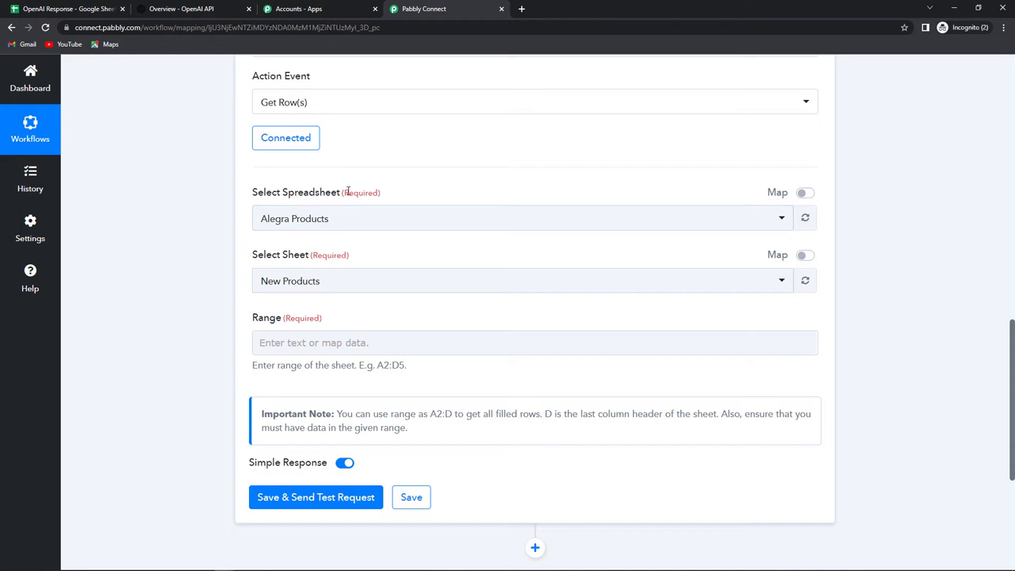
left_click(73, 10)
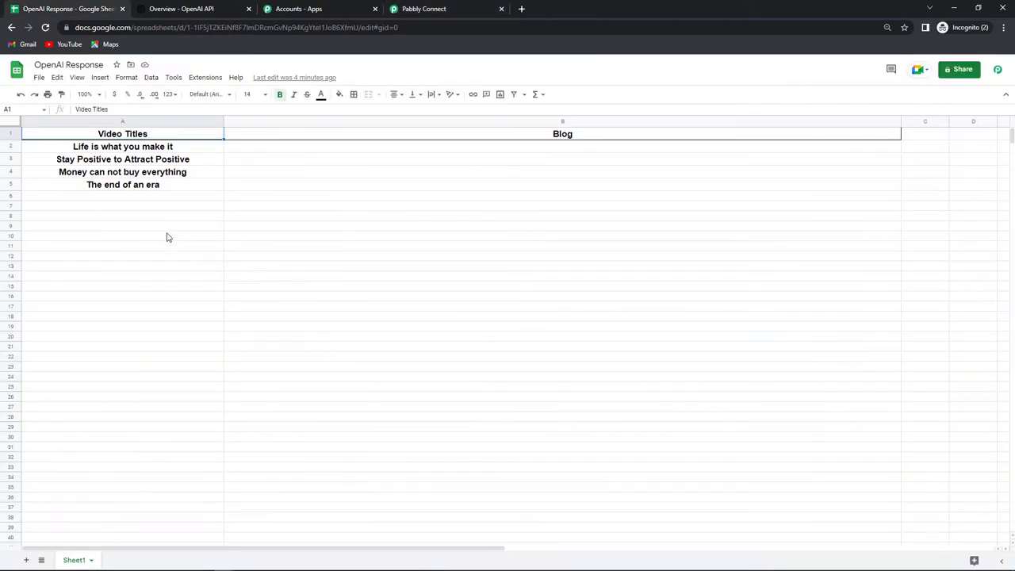
left_click(40, 65)
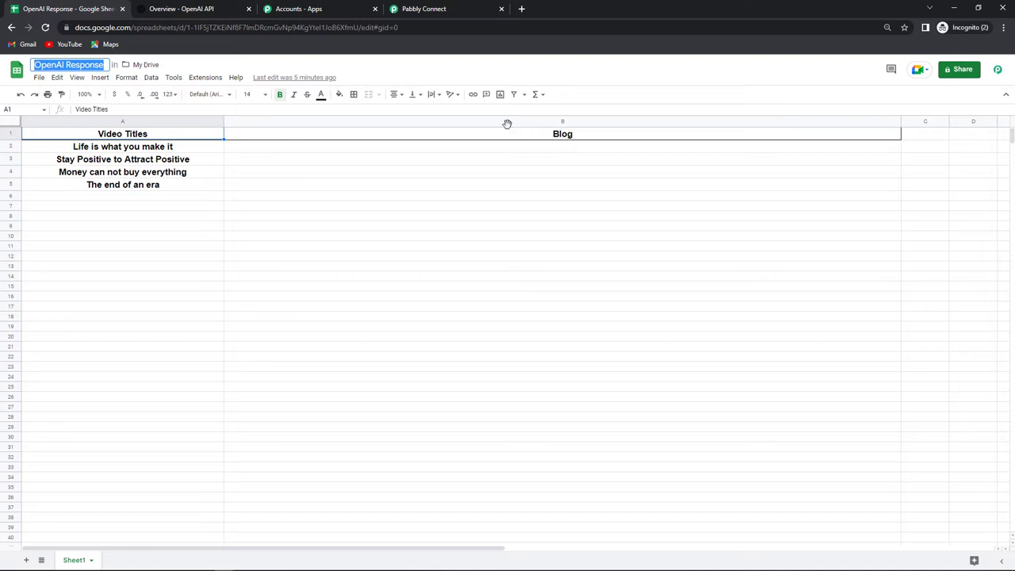
left_click(423, 10)
left_click(354, 228)
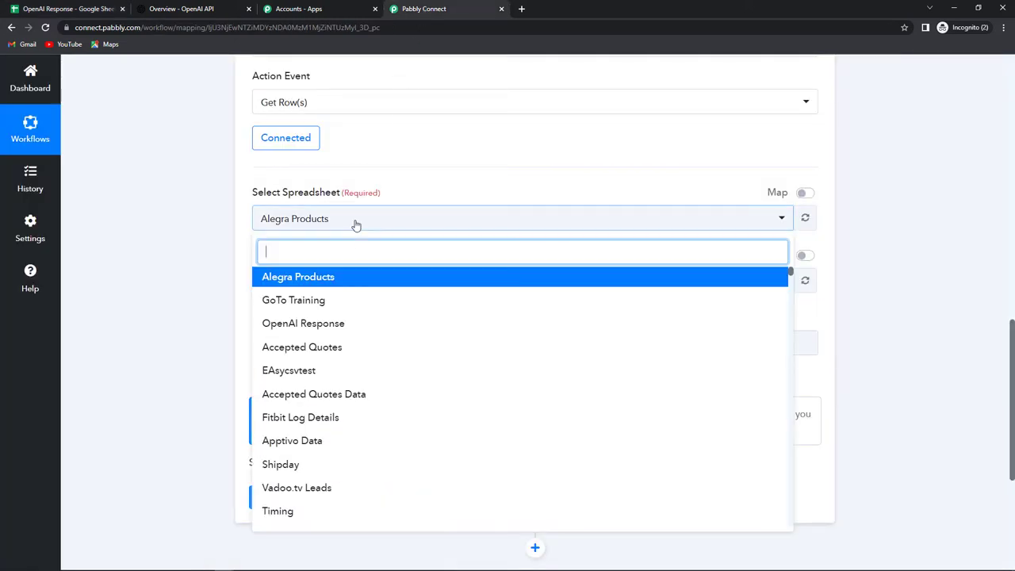
type("op")
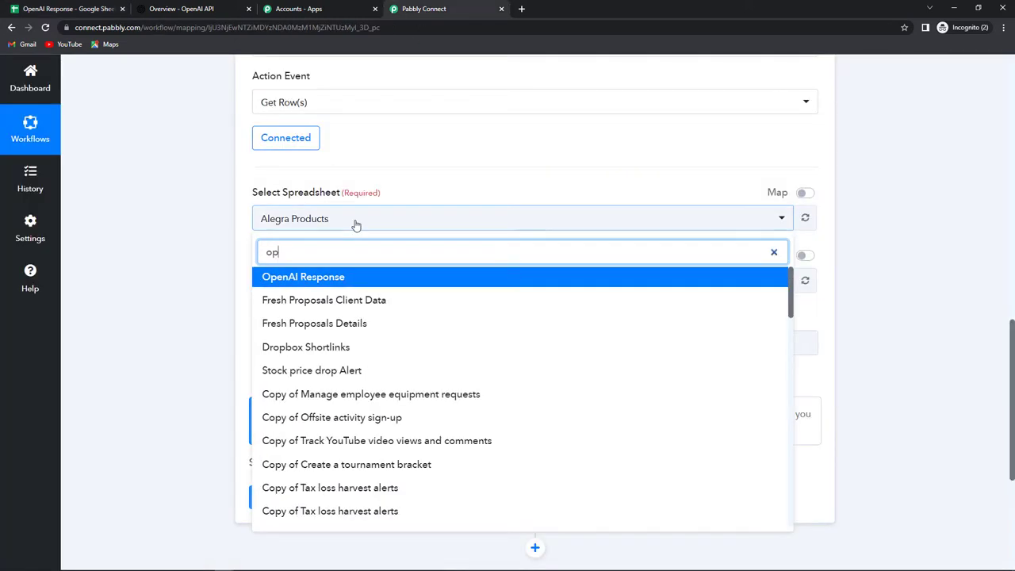
left_click(344, 279)
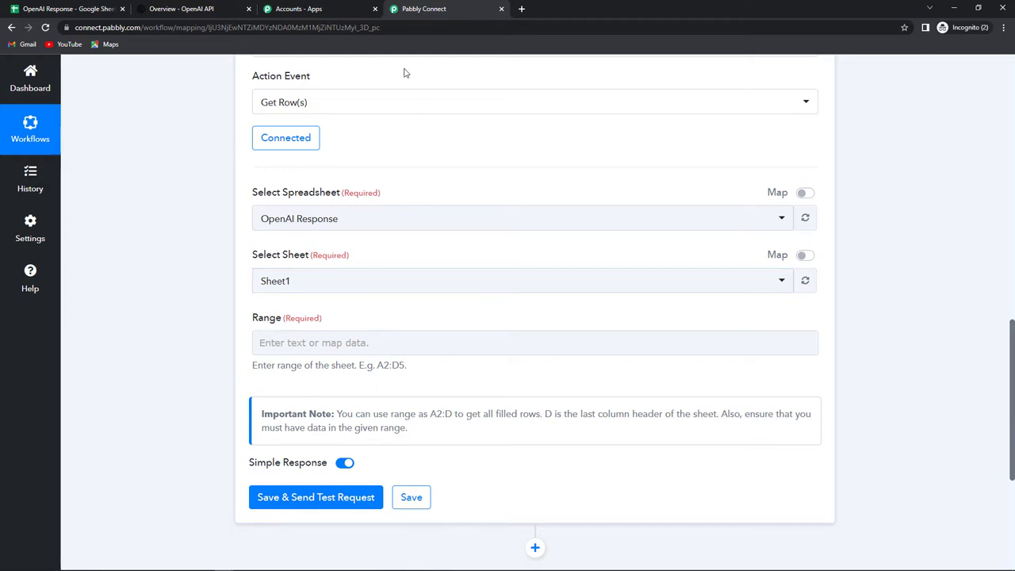
Check which cells hold the video titles and blog columns in Google Sheets and set the Get Row(s) range to A2:B
left_click(116, 8)
mouse_move(116, 136)
left_mouse_down()
mouse_move(265, 147)
mouse_move(292, 192)
left_mouse_up()
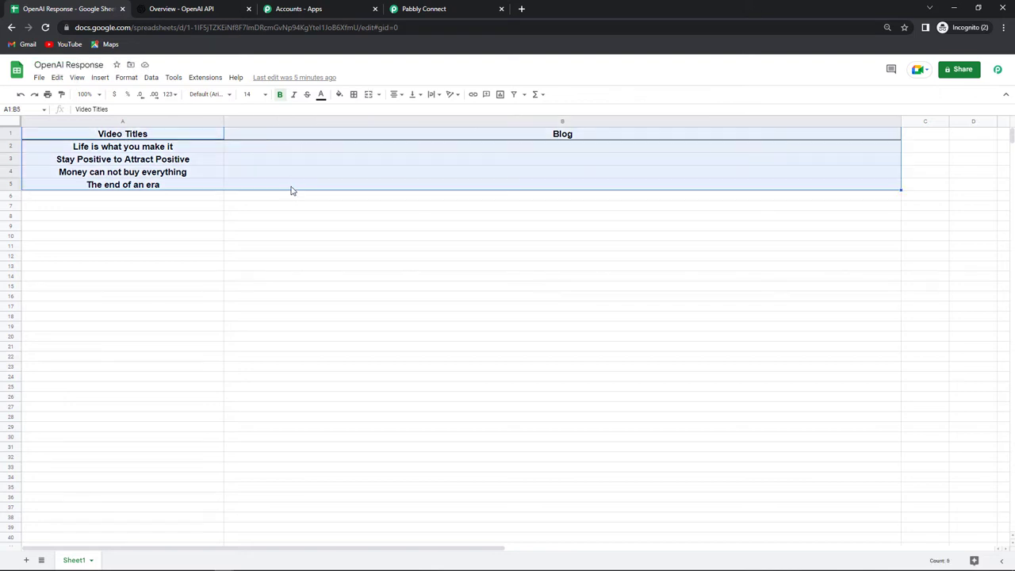
left_click(78, 147)
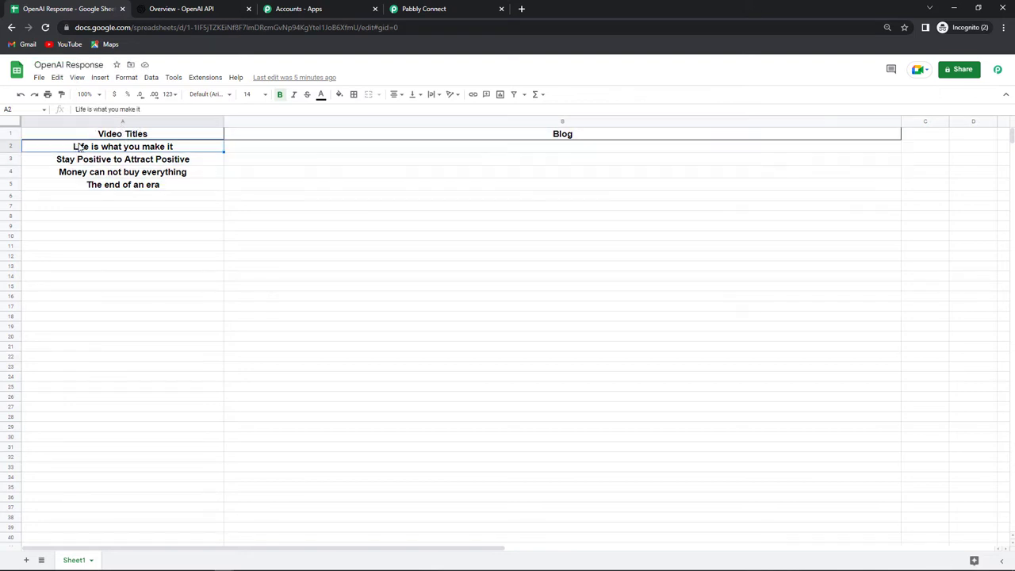
left_click_drag(255, 160, 282, 173)
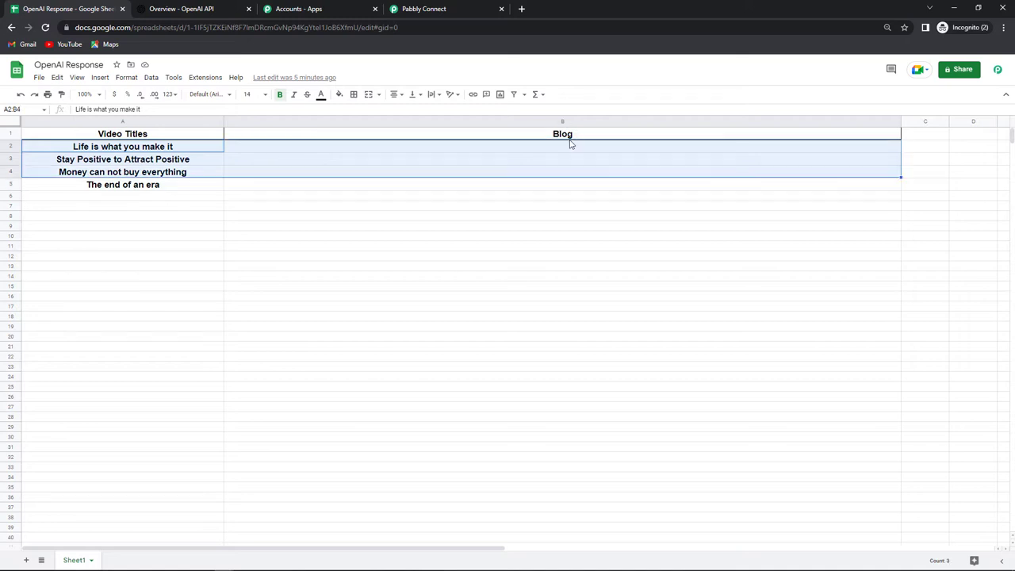
left_click_drag(195, 153, 244, 188)
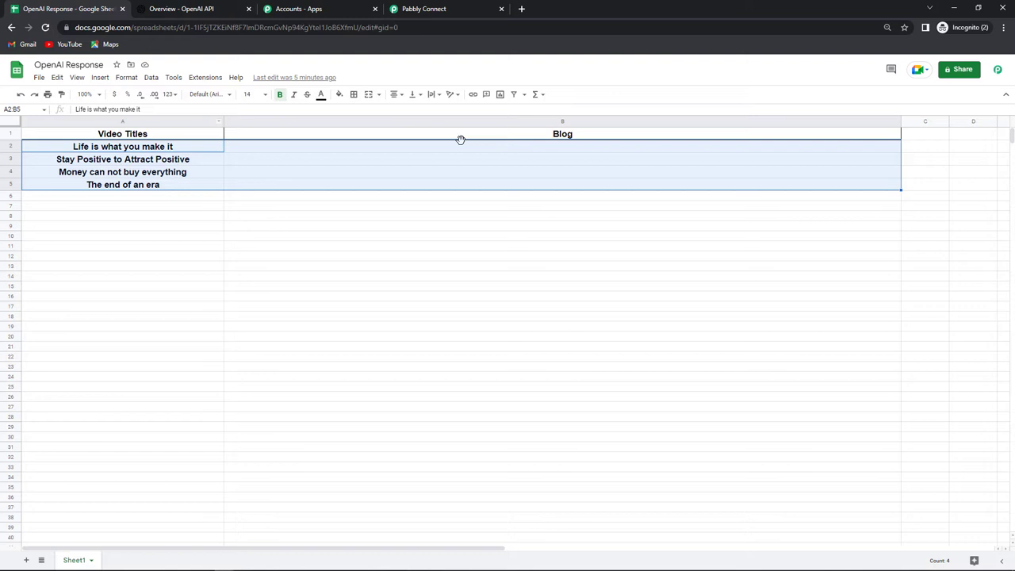
left_click(464, 10)
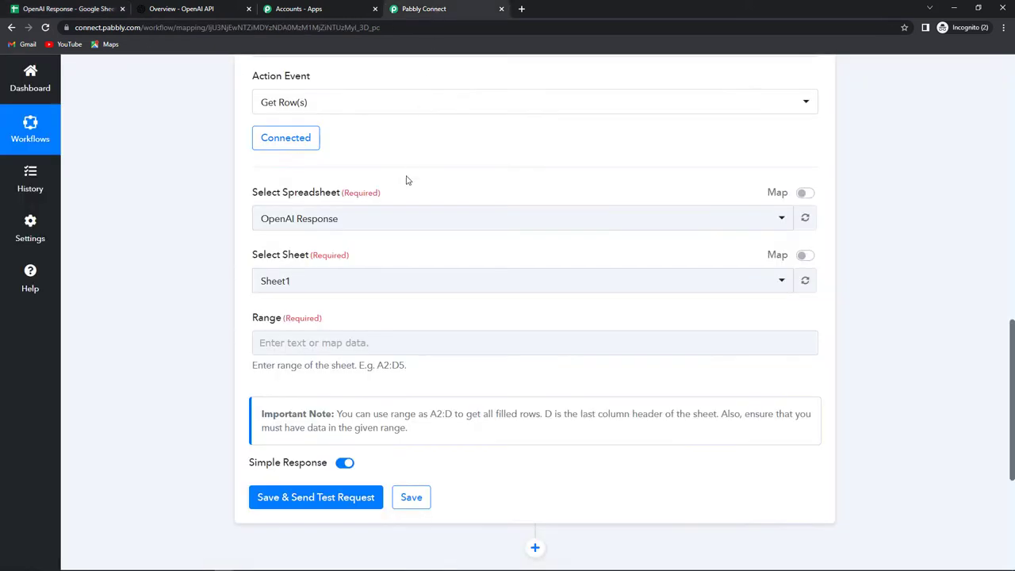
left_click(309, 342)
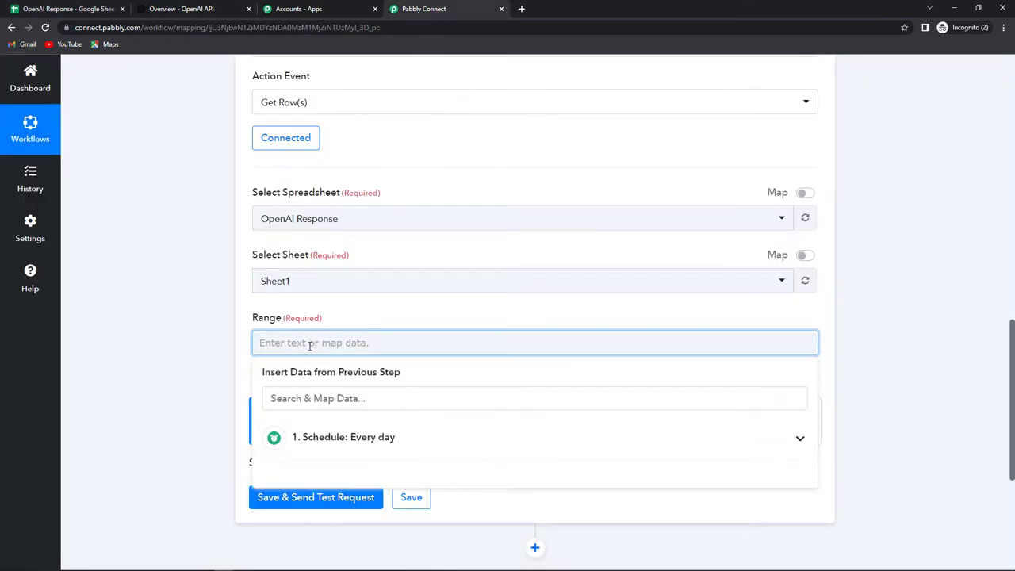
type("A2")
left_click(199, 344)
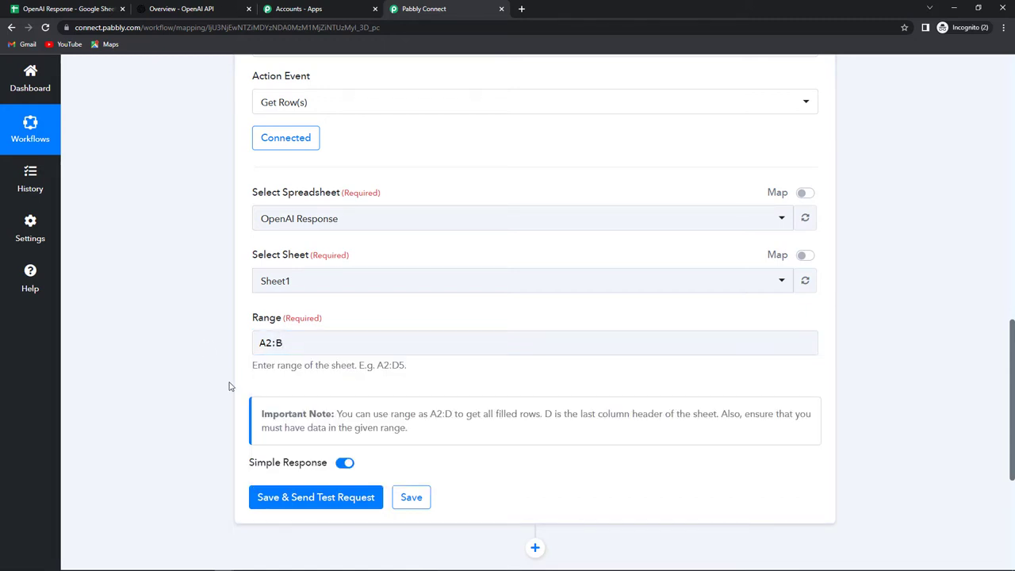
Save the Get Row(s) action with a test request and review the returned rows
scroll(288, 381, "down", 2)
left_click(349, 392)
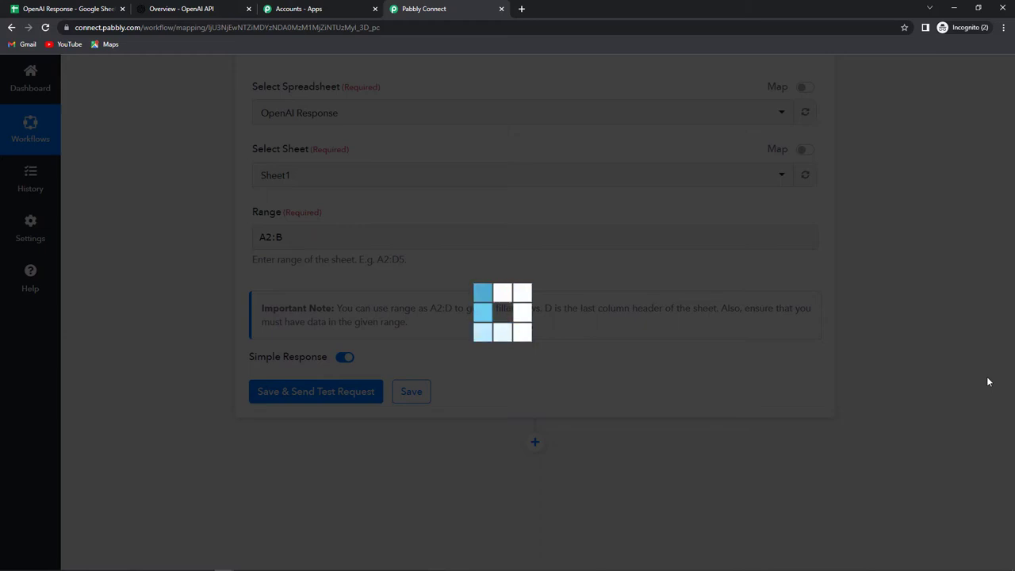
scroll(988, 382, "down", 2)
scroll(762, 370, "down", 4)
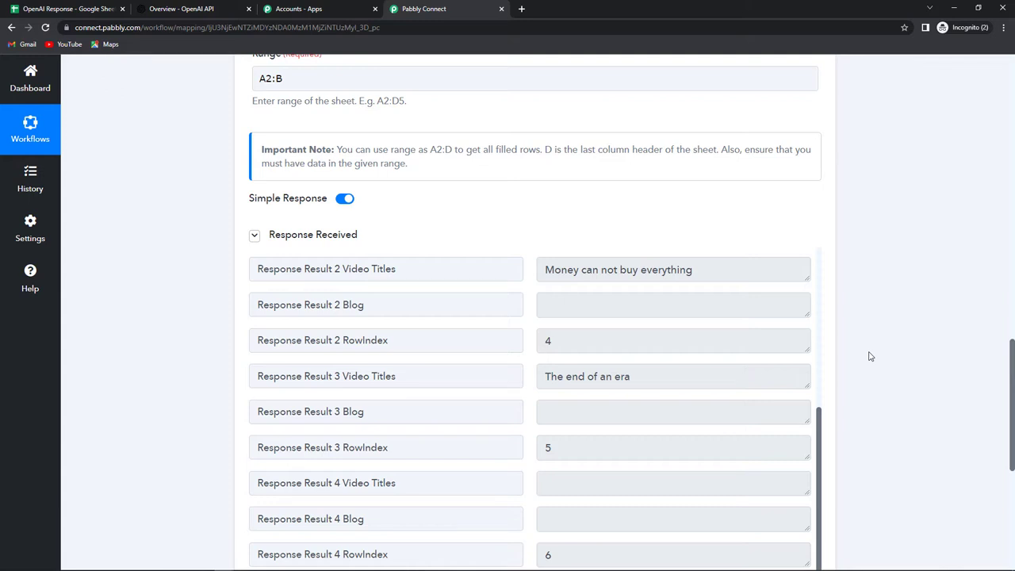
Retest Get Row(s) with Simple Response turned off and enlarge the response fields to read the full Response Result array
left_click(347, 200)
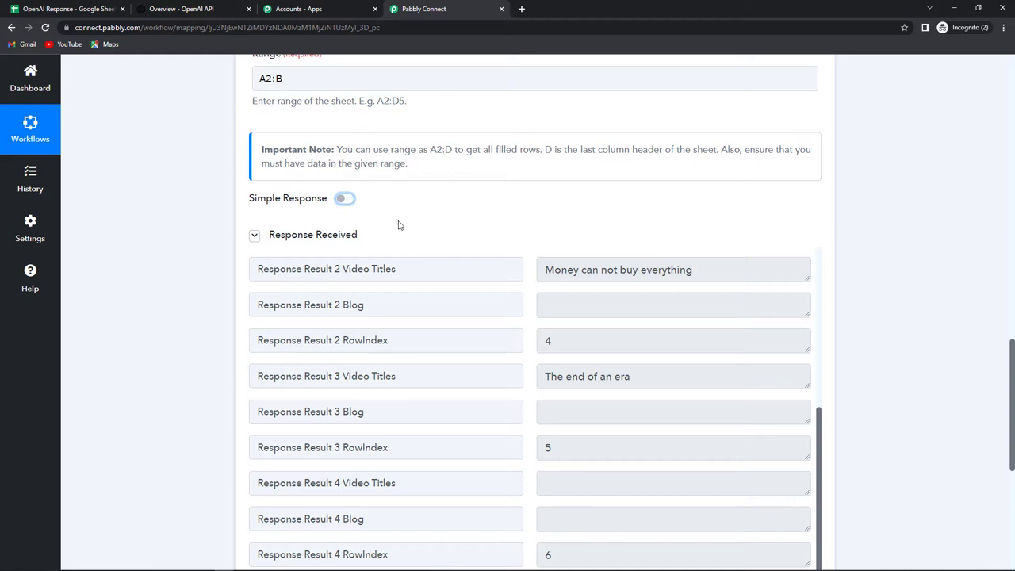
scroll(397, 227, "down", 3)
left_click(315, 385)
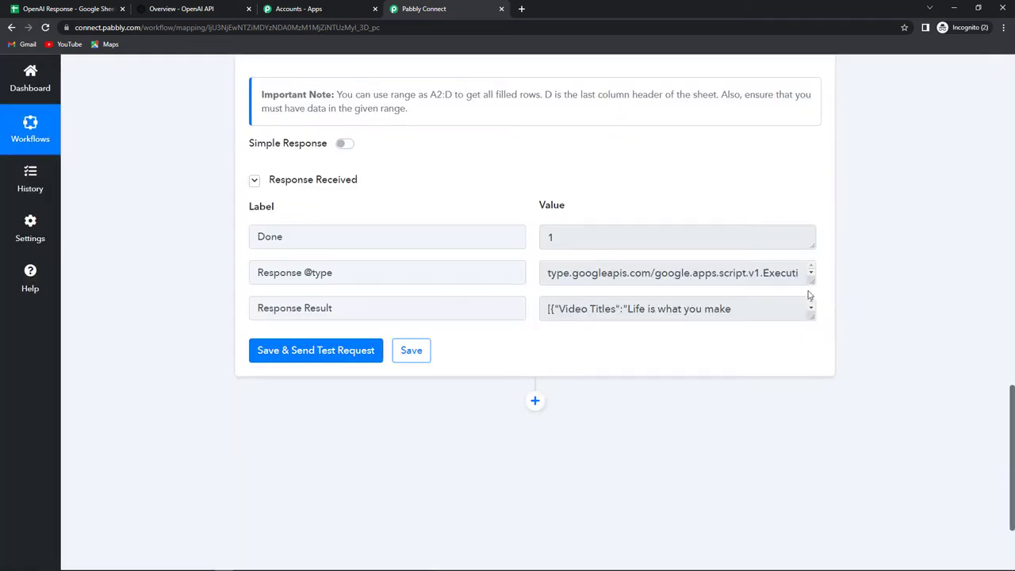
left_click_drag(809, 282, 818, 367)
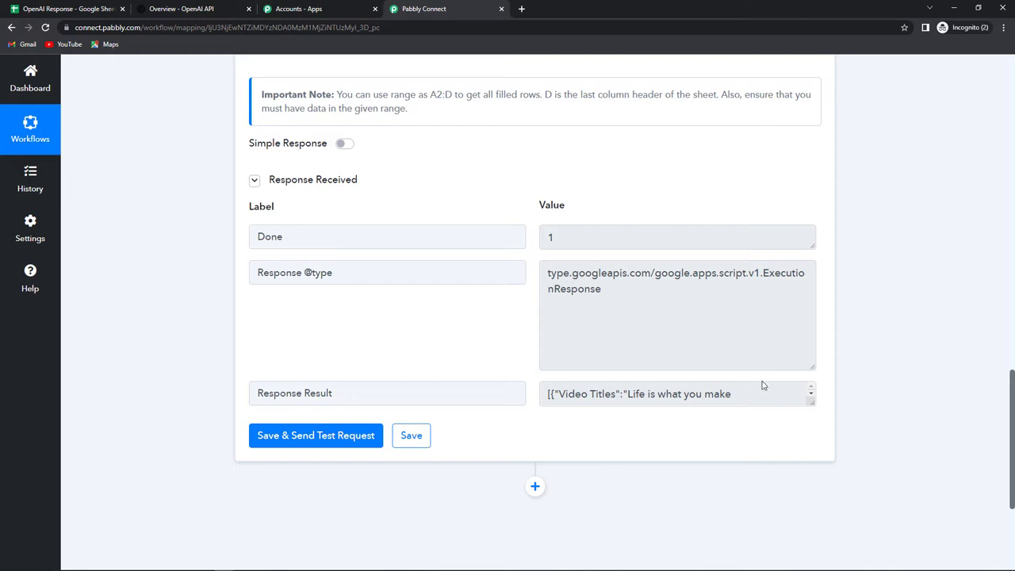
left_click_drag(812, 402, 820, 530)
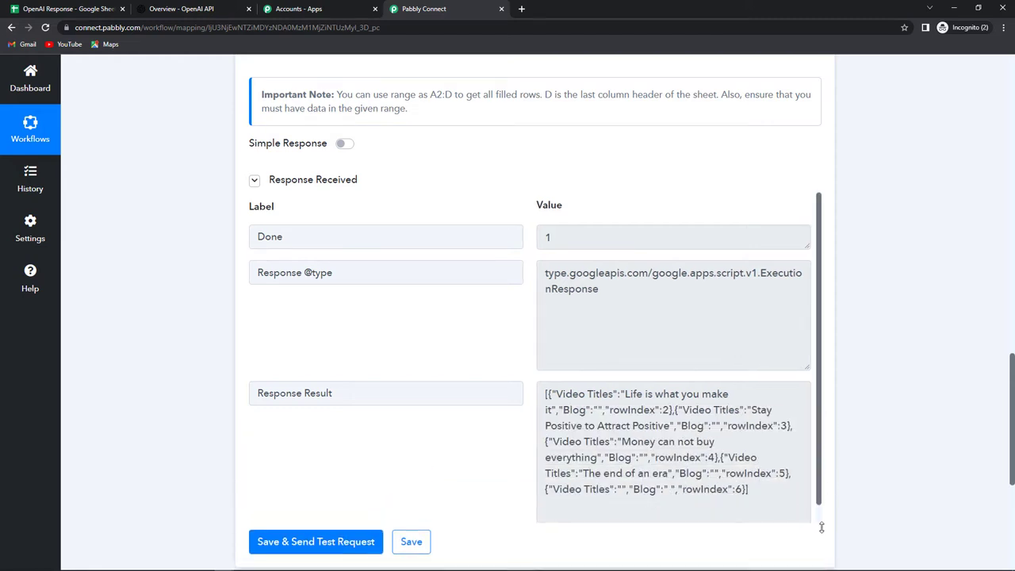
scroll(961, 449, "down", 2)
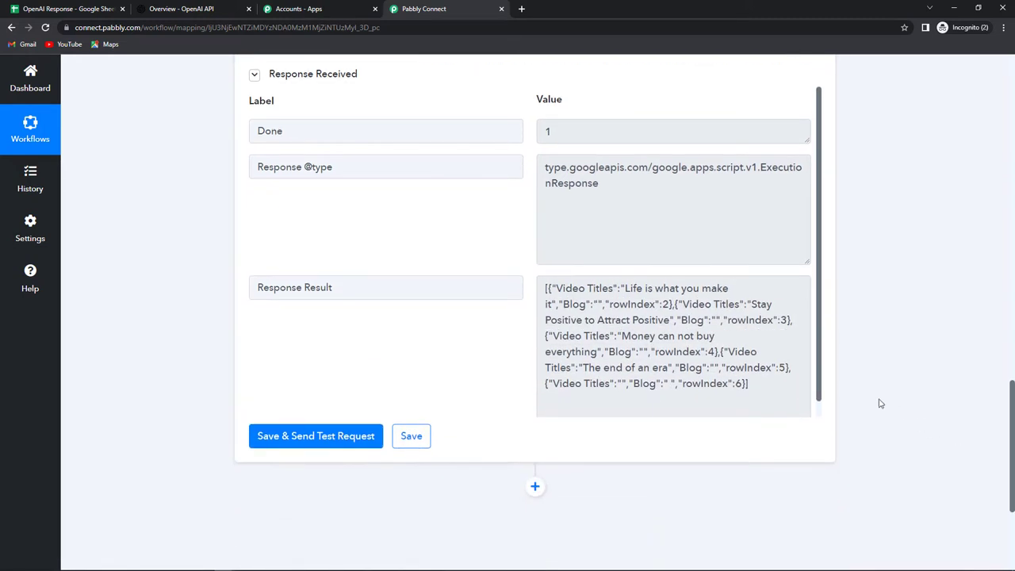
left_click_drag(765, 389, 529, 276)
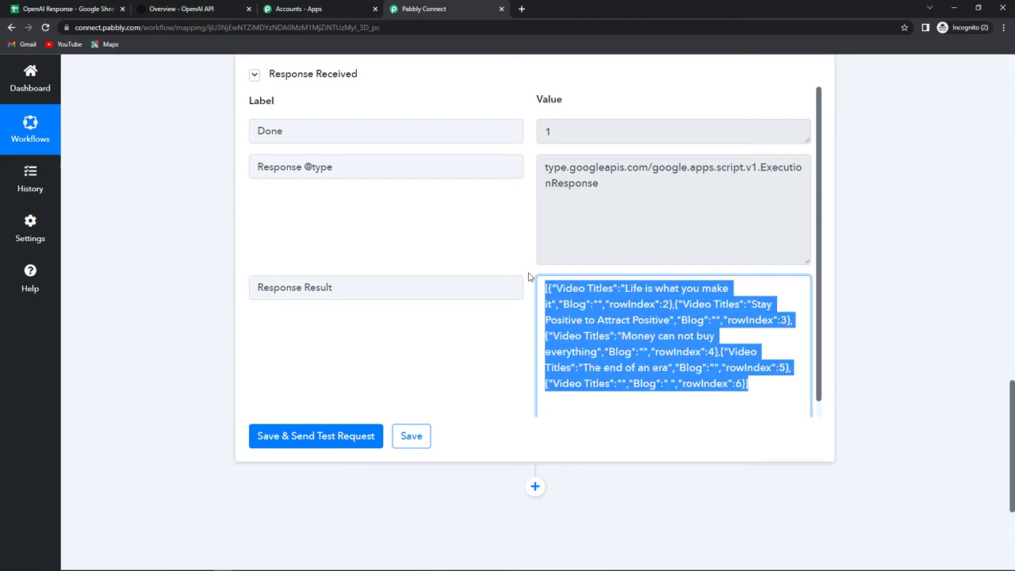
left_click(960, 337)
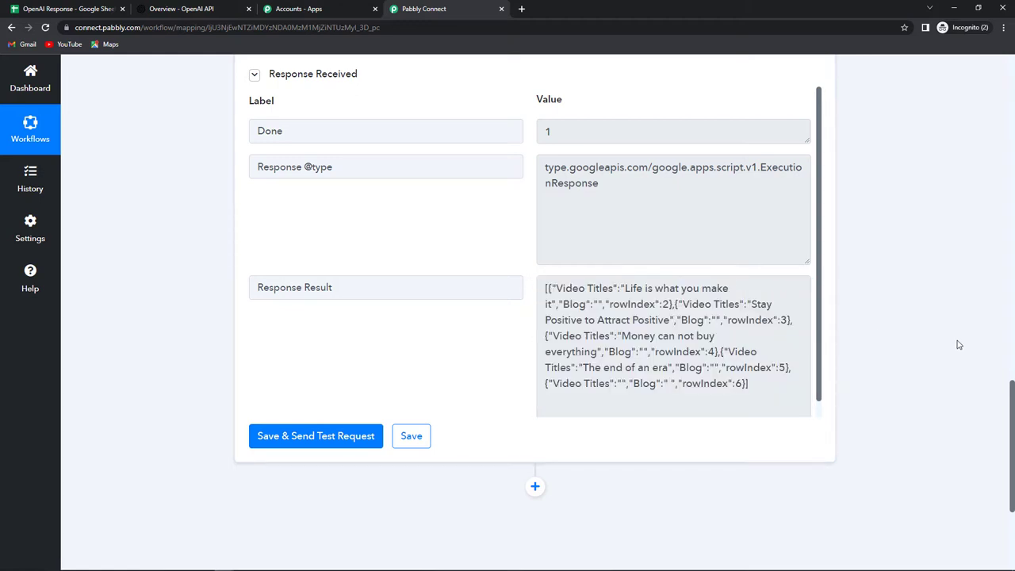
Add an Iterator by Pabbly action after the Google Sheets step
scroll(912, 310, "down", 2)
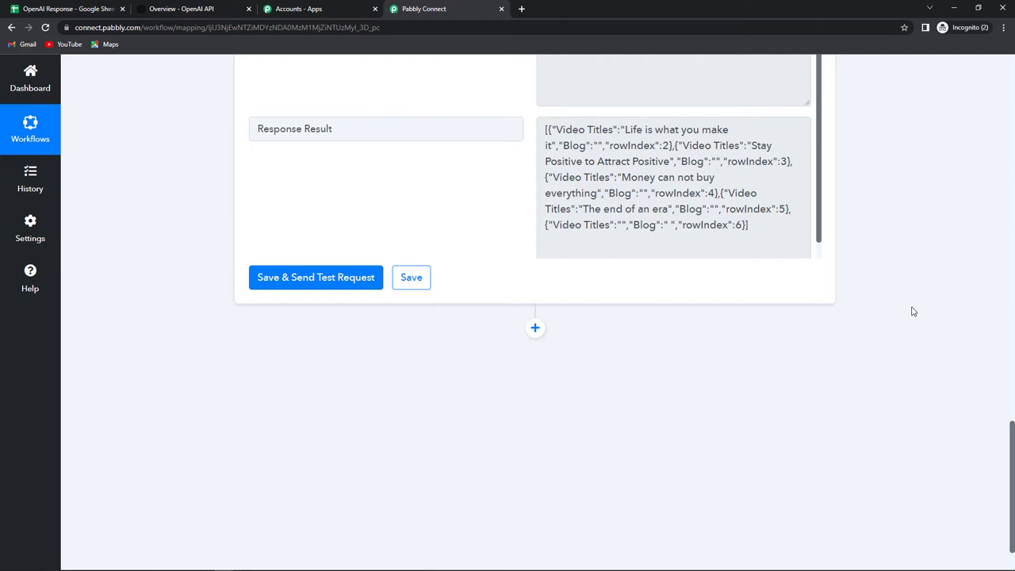
left_click(535, 328)
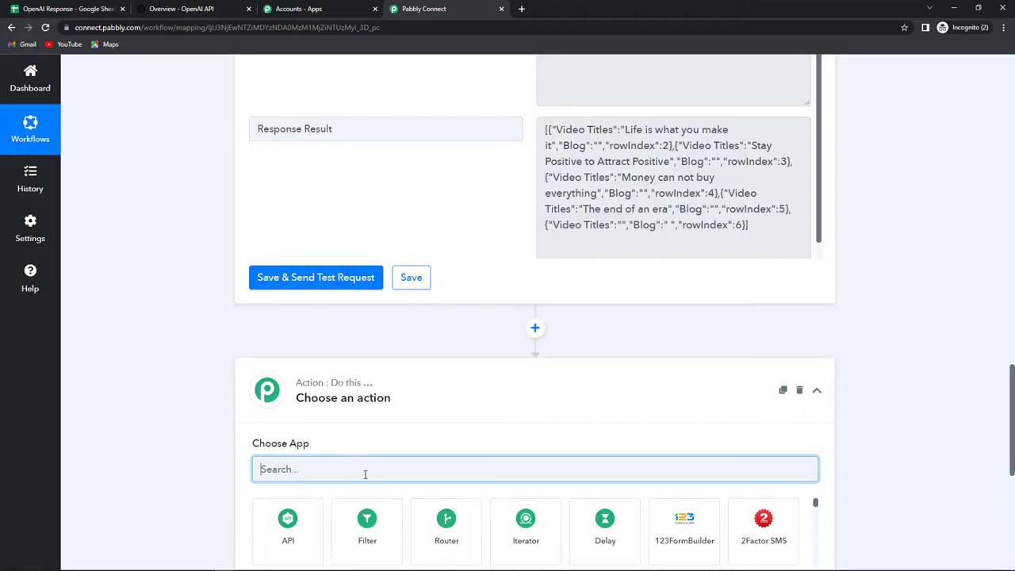
type("ite")
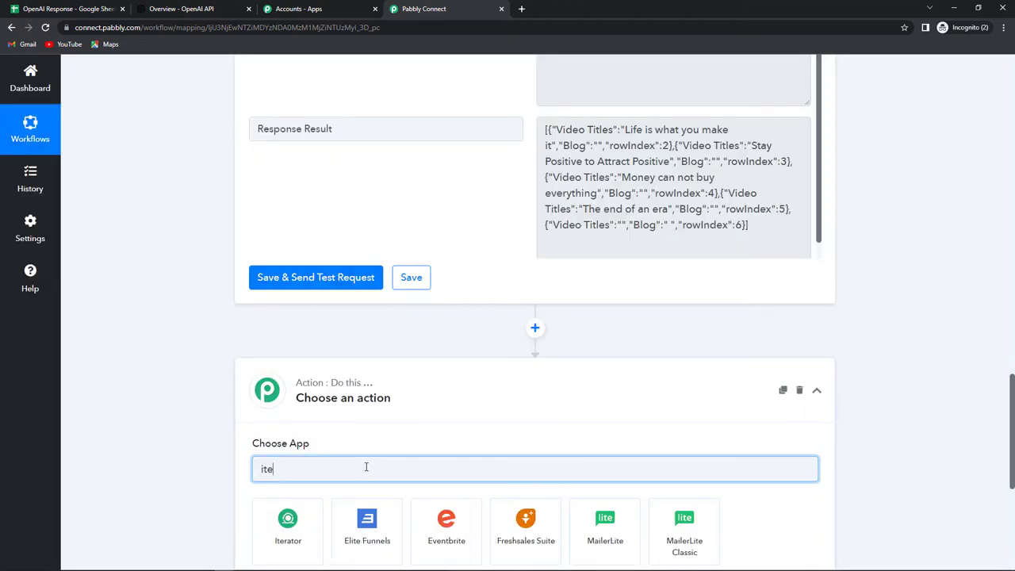
left_click(288, 528)
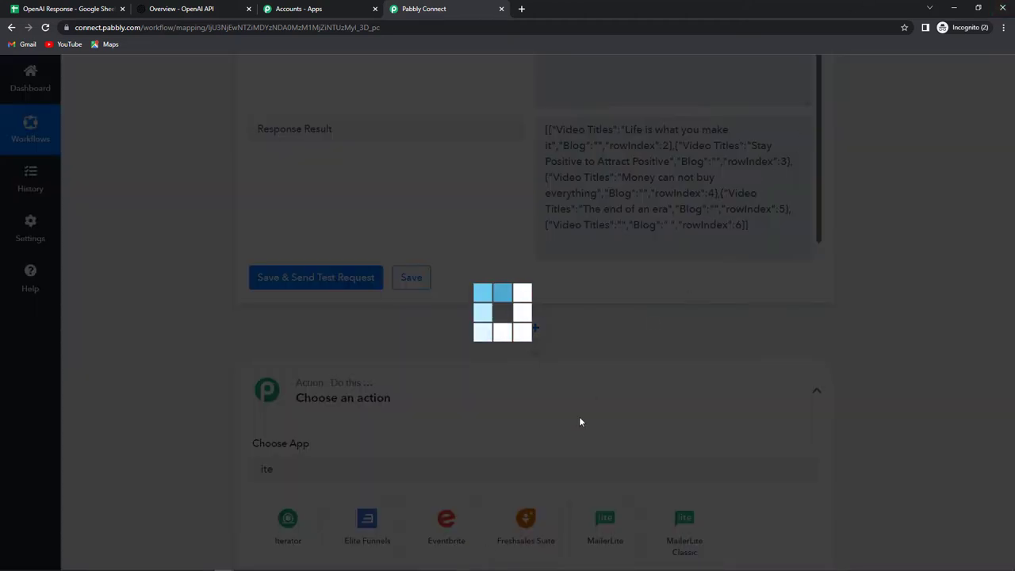
Choose 2. Response Result [] as the Iterator's array and save it with a test request
scroll(491, 454, "down", 3)
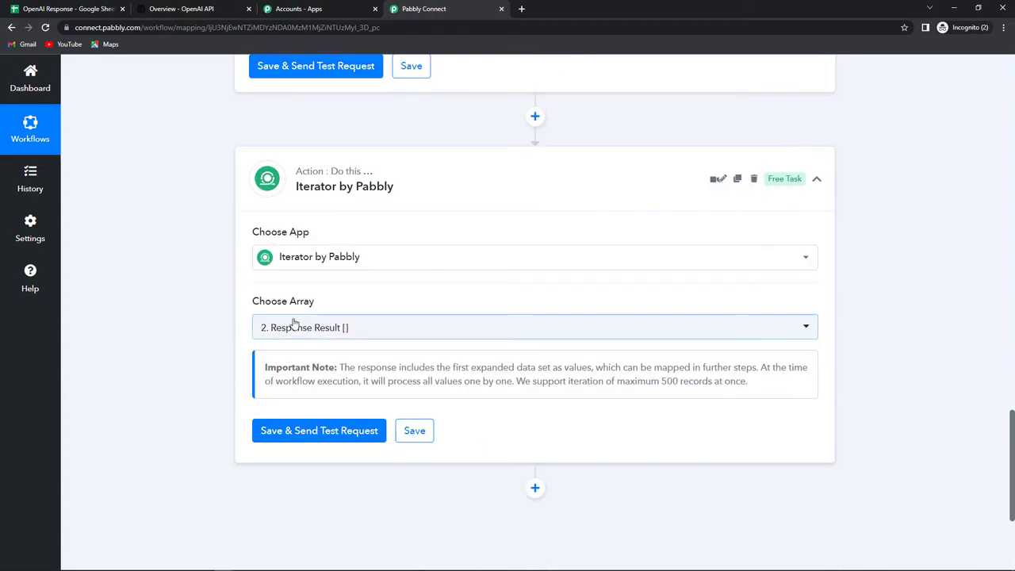
left_click(364, 327)
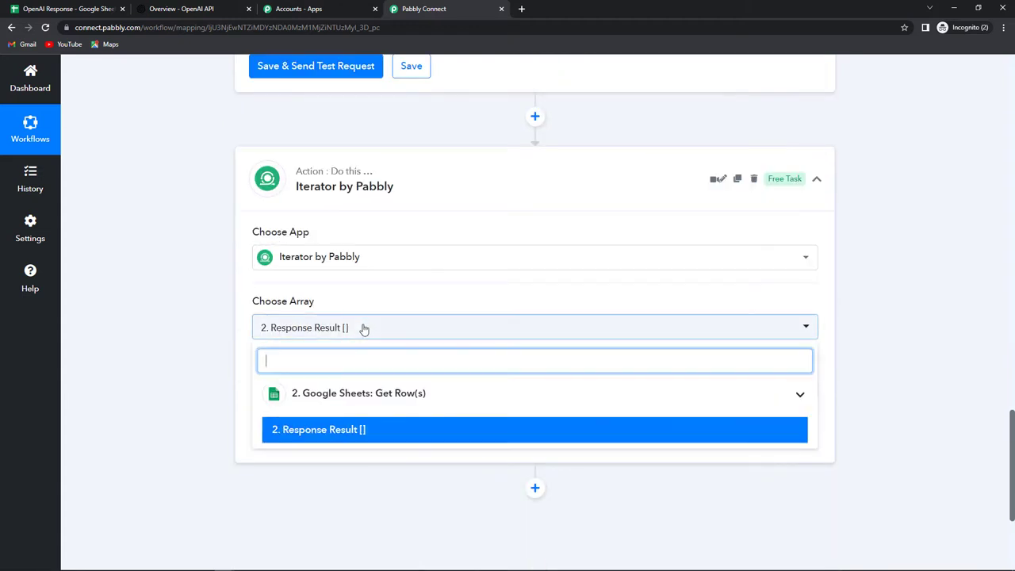
left_click(324, 430)
left_click(301, 437)
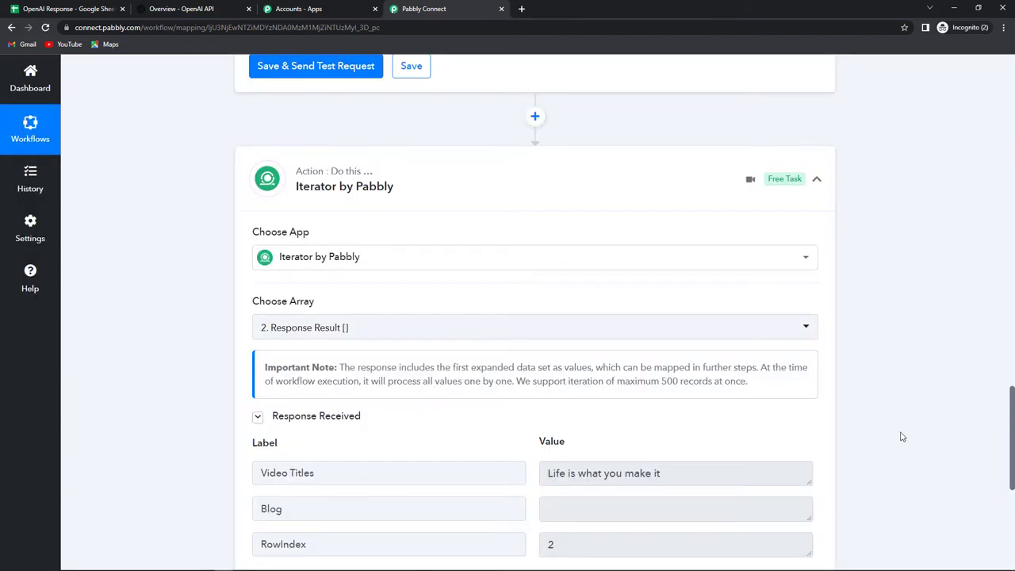
Add an OpenAI action after the Iterator with Generate Content as its action event
scroll(901, 436, "down", 2)
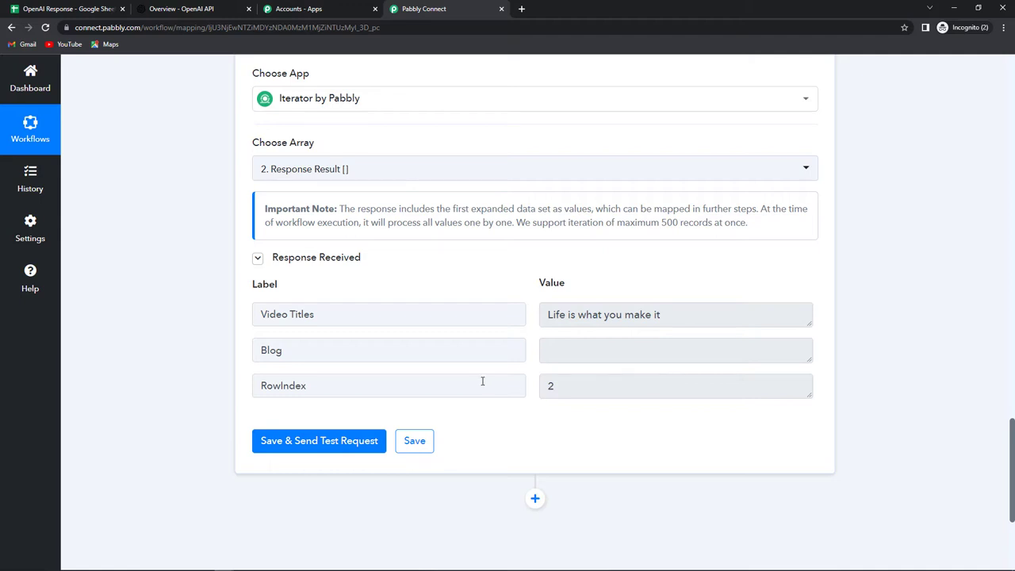
scroll(489, 441, "down", 1)
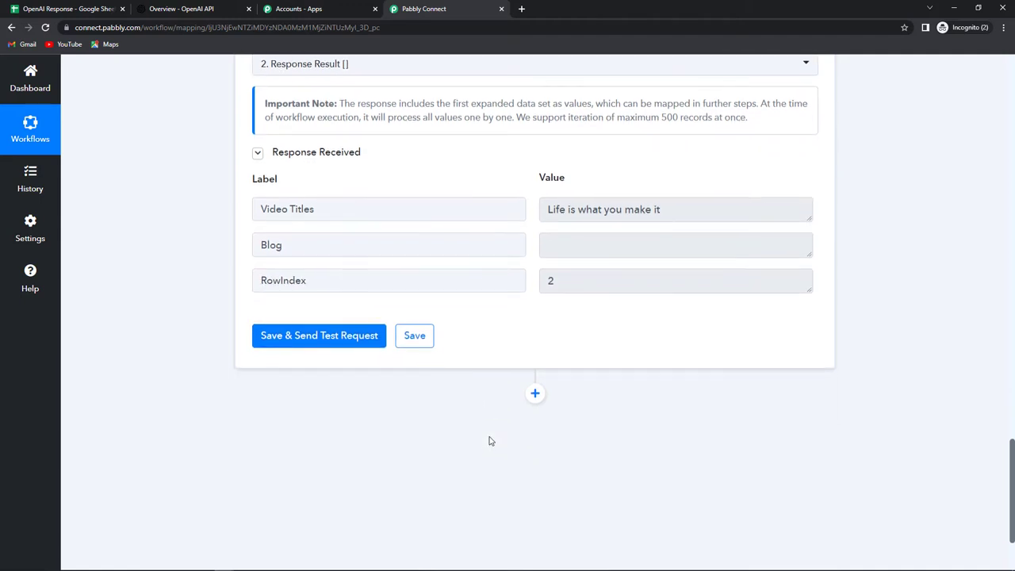
left_click(534, 396)
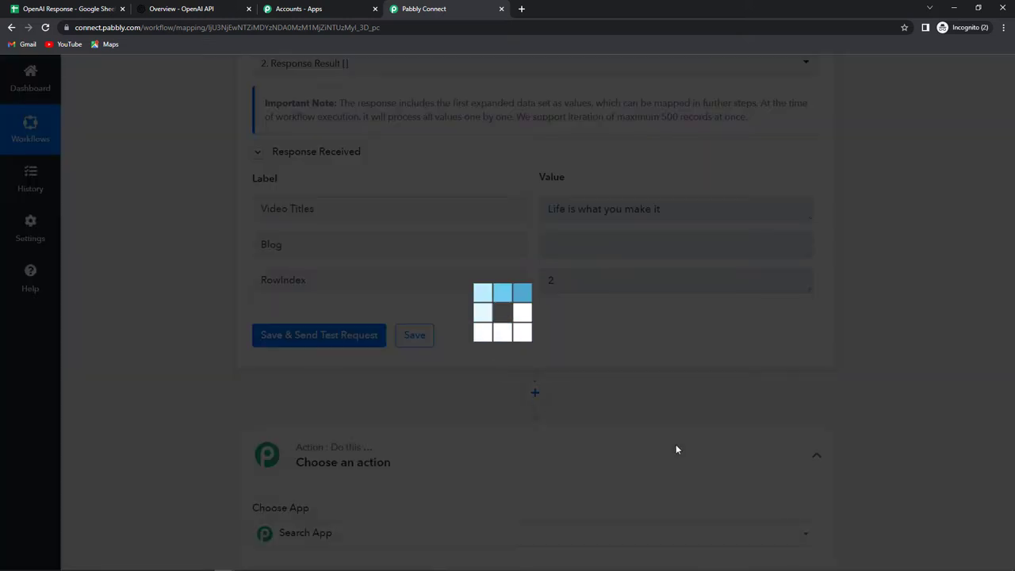
scroll(402, 453, "down", 1)
type("open")
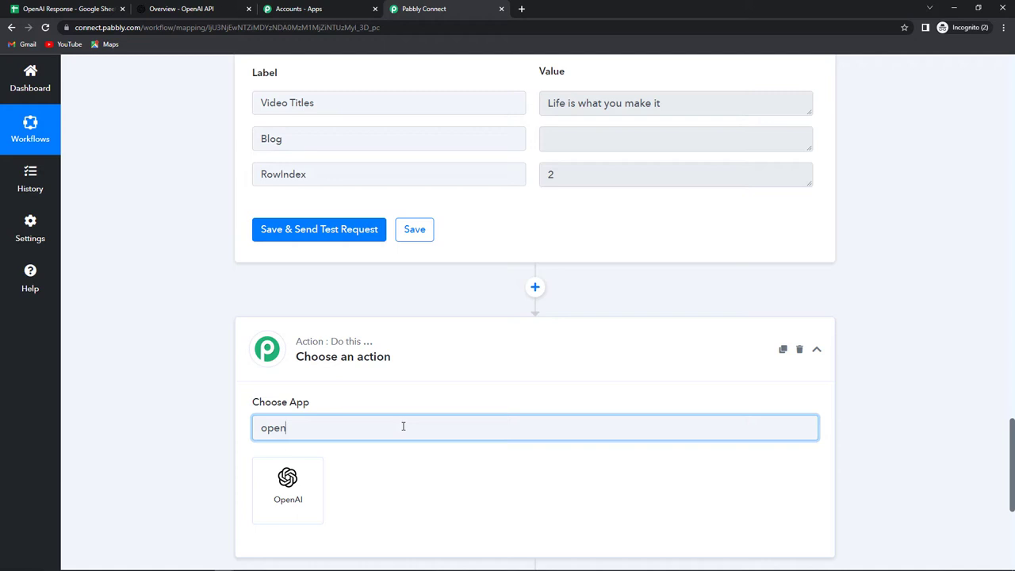
left_click(307, 473)
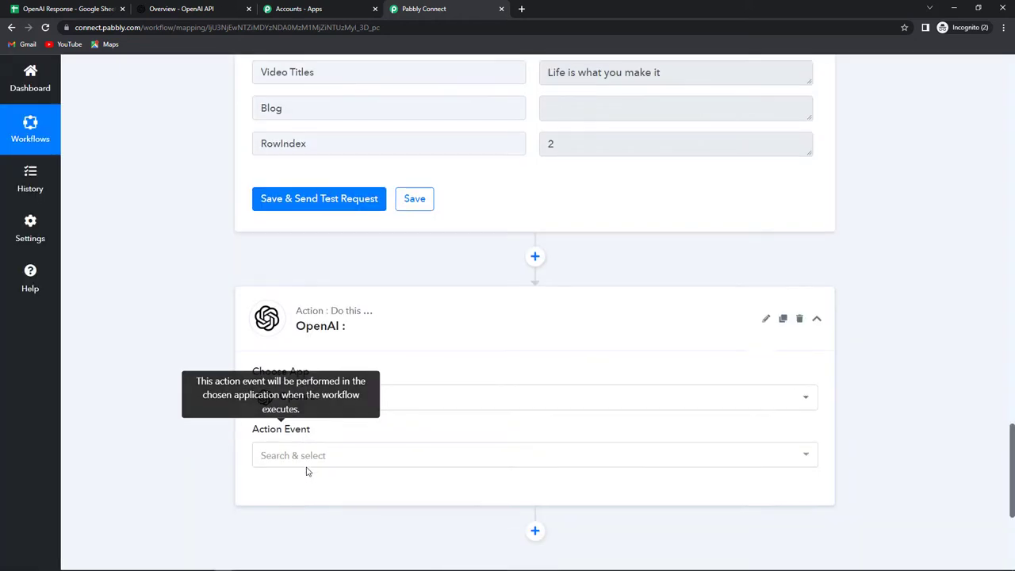
left_click(310, 381)
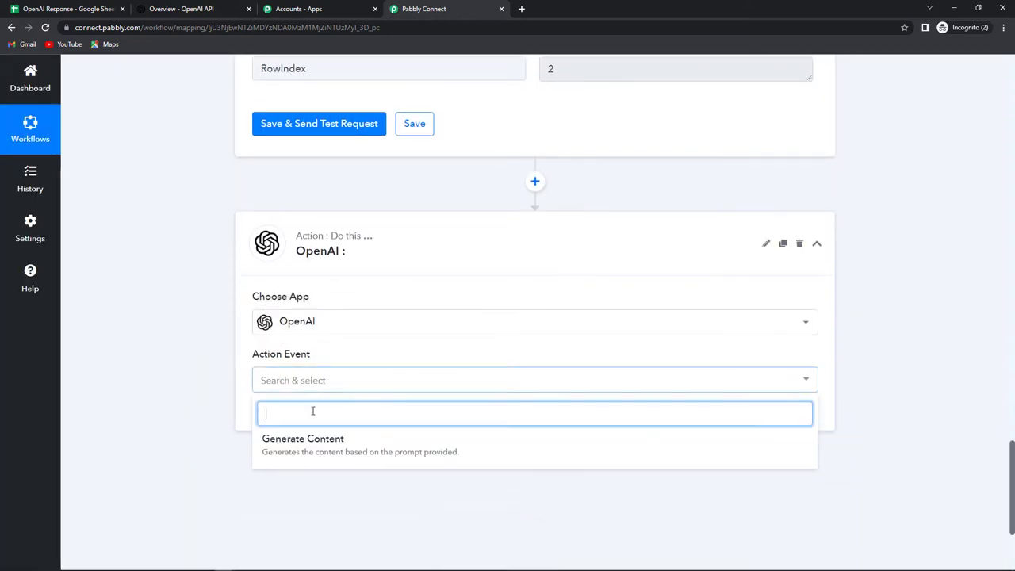
left_click(310, 449)
Add a new OpenAI connection with an existing API key copied from the OpenAI API Keys page as its token, and save it
left_click(281, 415)
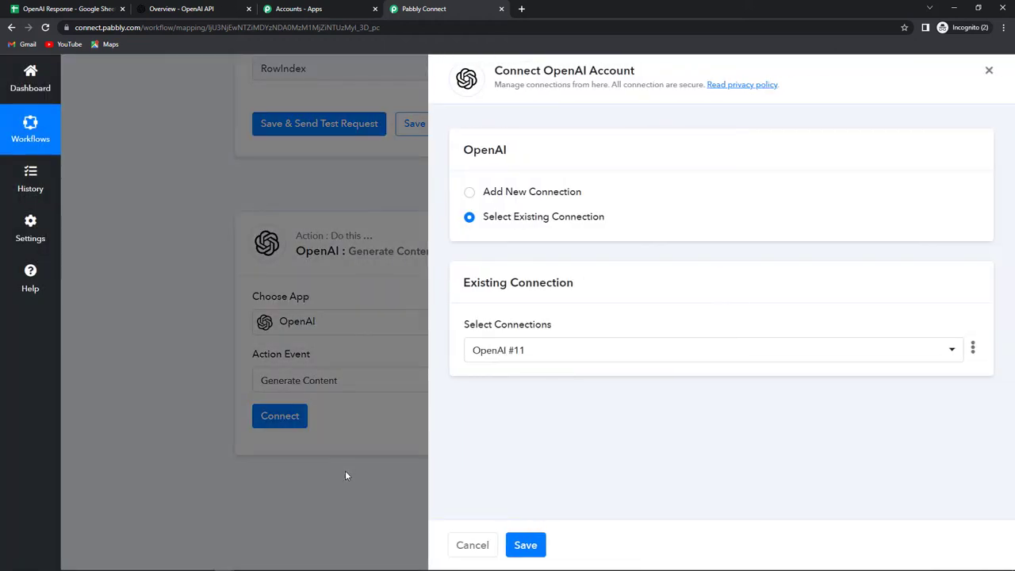
left_click(469, 194)
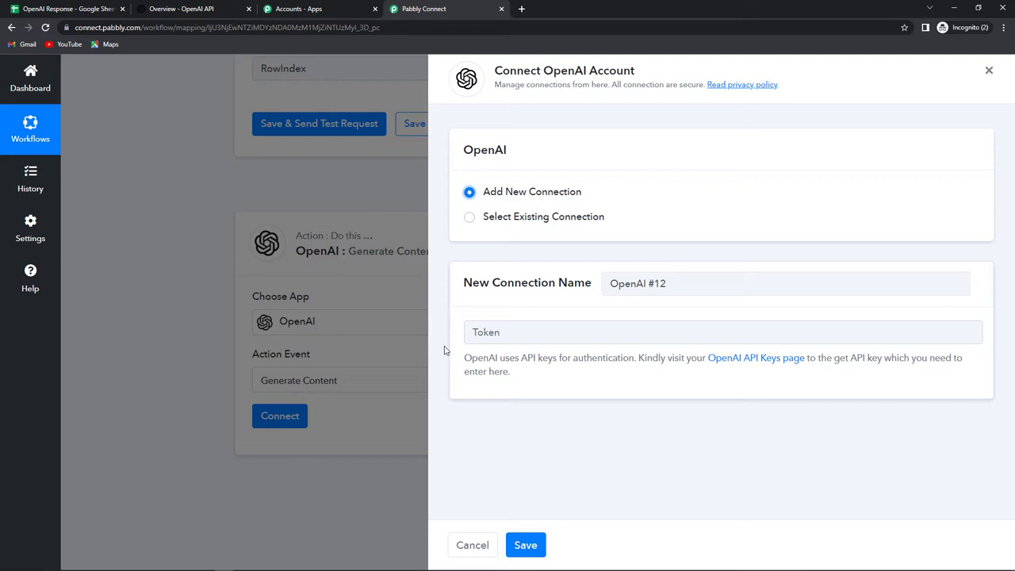
left_click(754, 361)
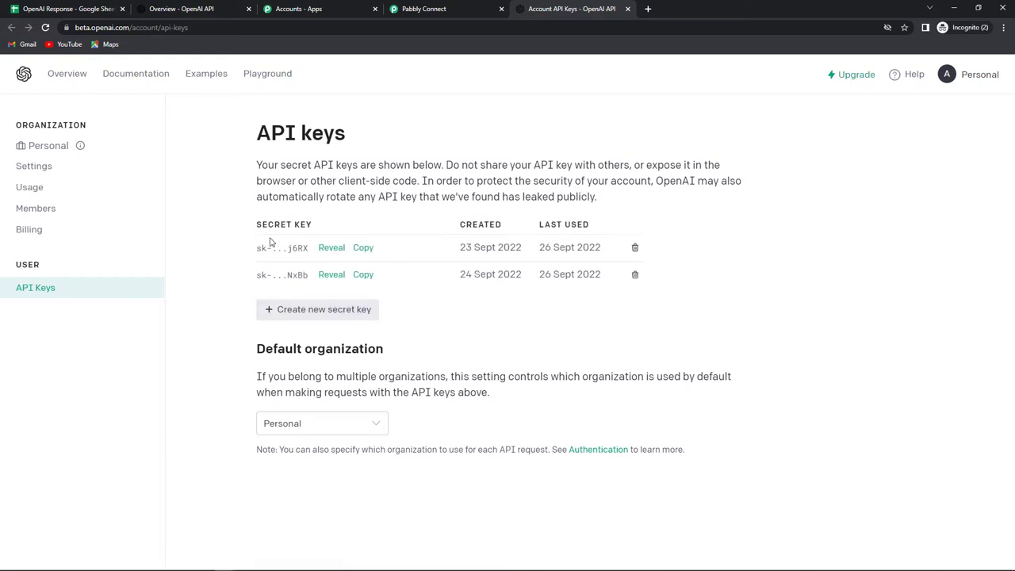
left_click(364, 249)
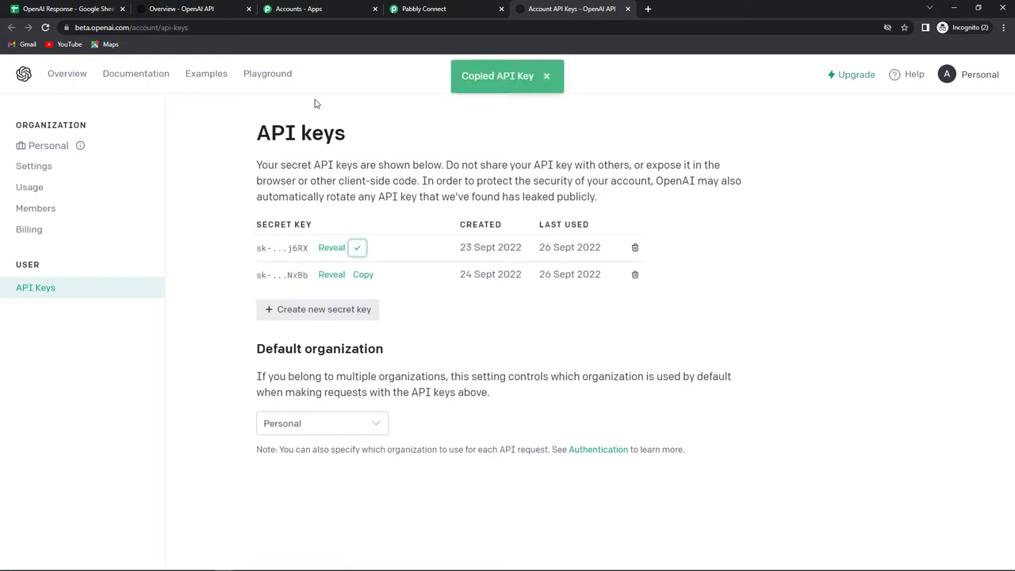
left_click(420, 9)
left_click(495, 329)
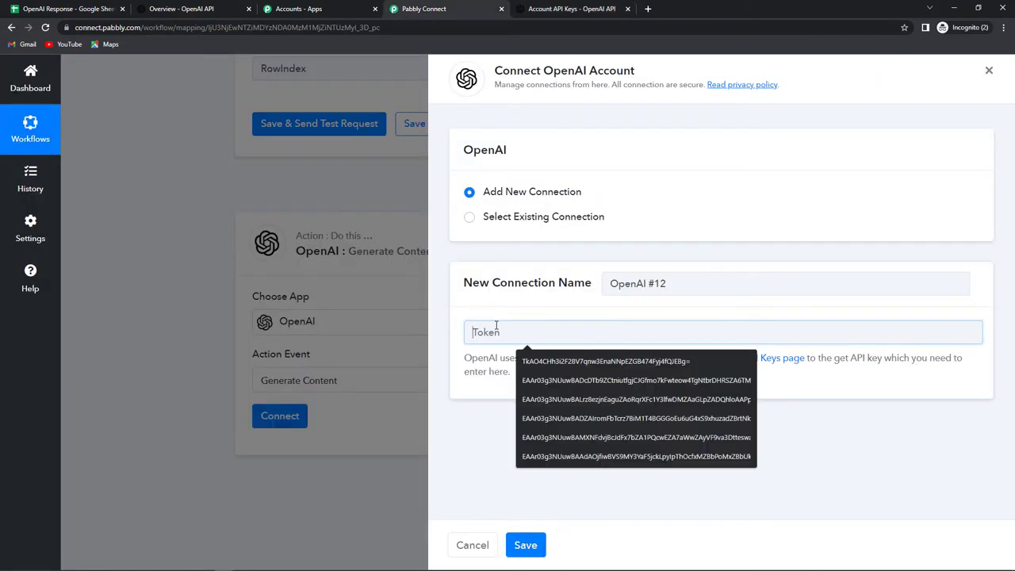
key("ctrl+v")
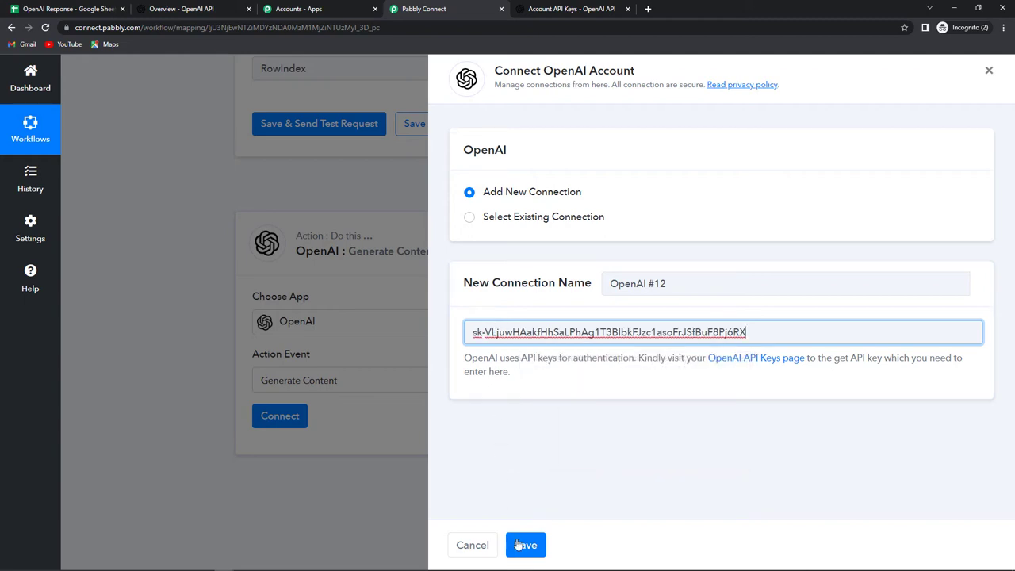
left_click(515, 545)
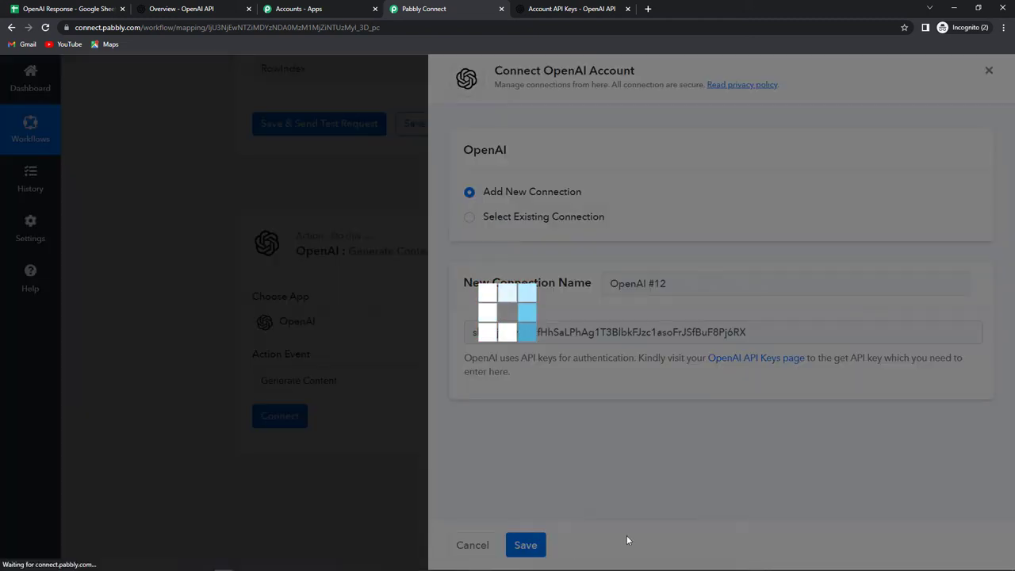
Look over the OpenAI action's AI model, prompt, max tokens, sampling and presence penalty fields
scroll(489, 406, "down", 2)
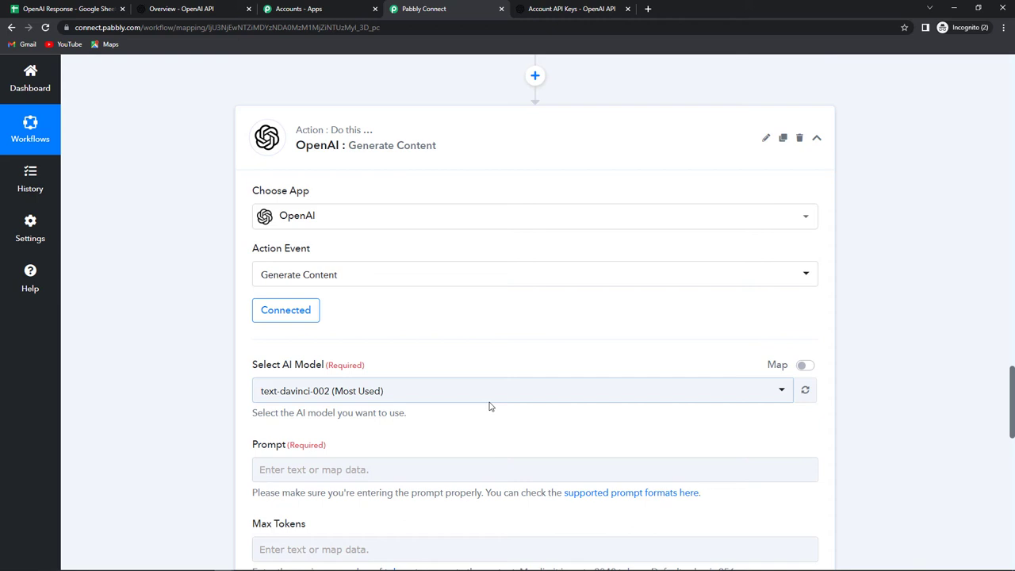
scroll(490, 406, "down", 3)
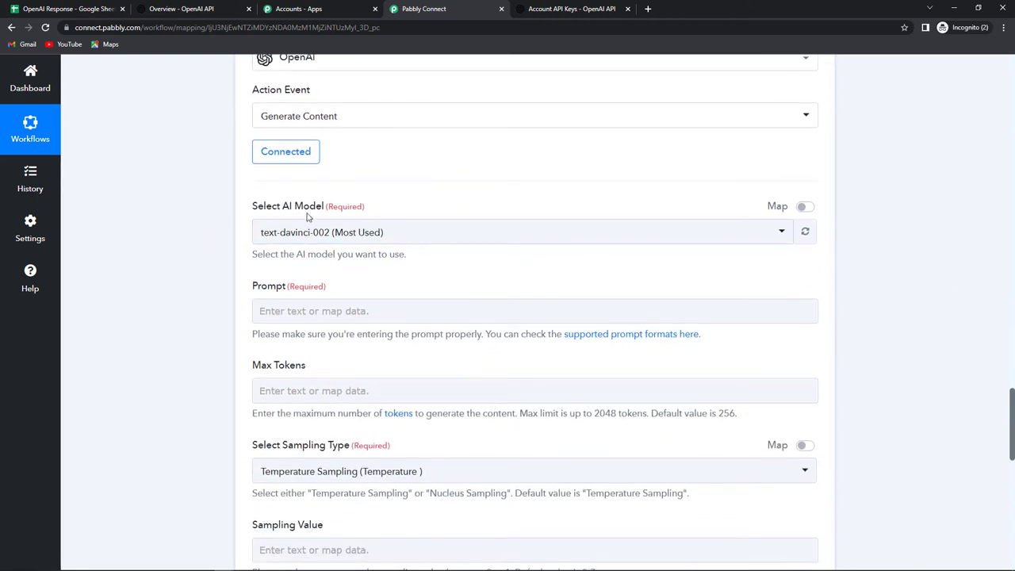
left_click(308, 309)
scroll(309, 305, "down", 1)
scroll(309, 304, "down", 1)
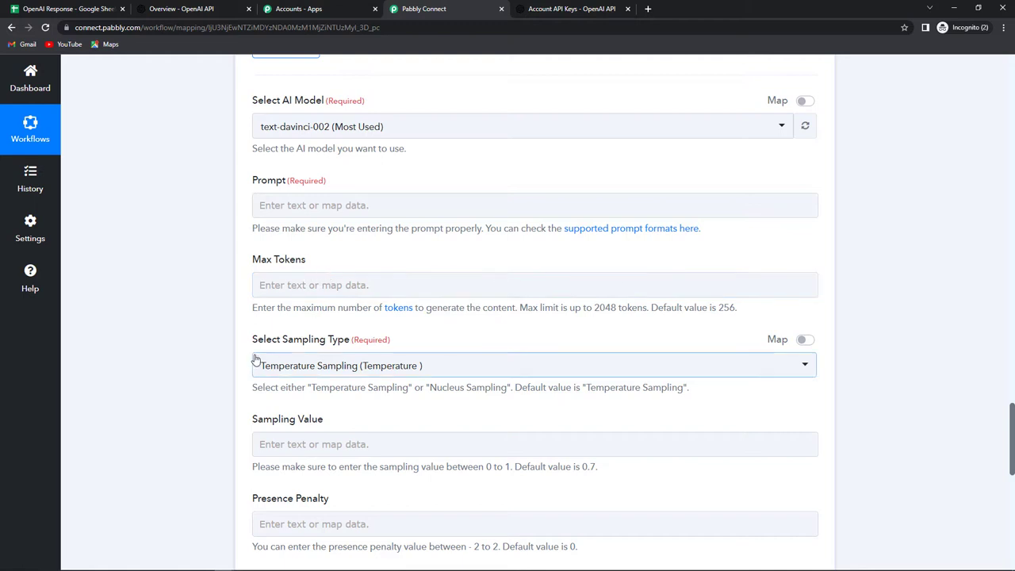
left_click(356, 438)
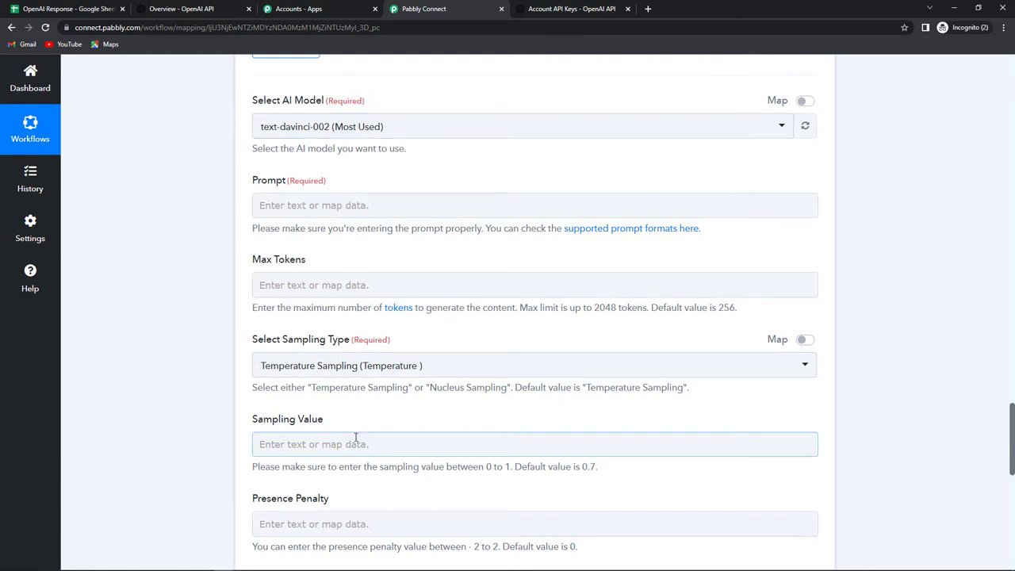
Switch to the OpenAI website and open its Playground
left_click(202, 8)
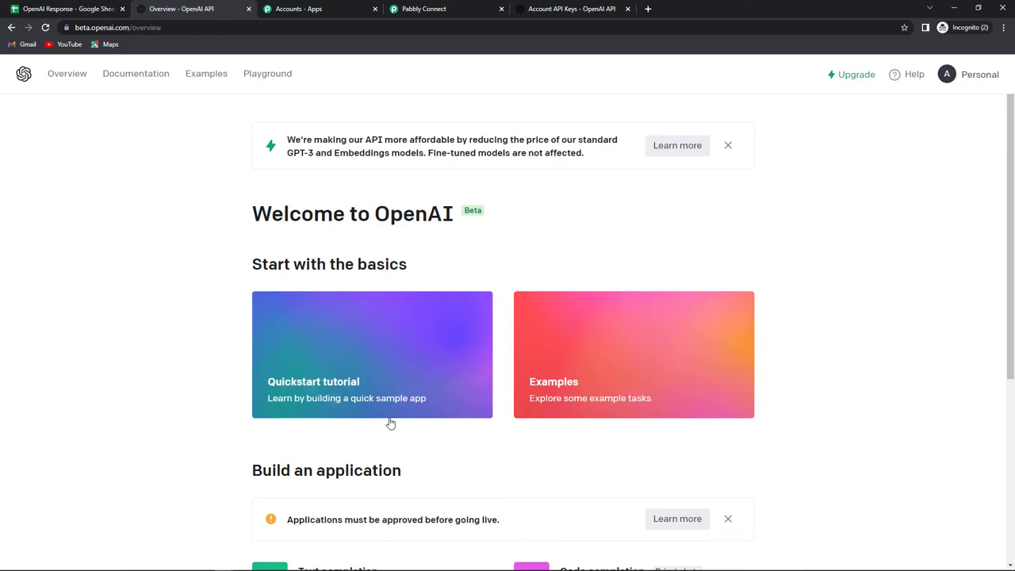
scroll(639, 330, "down", 1)
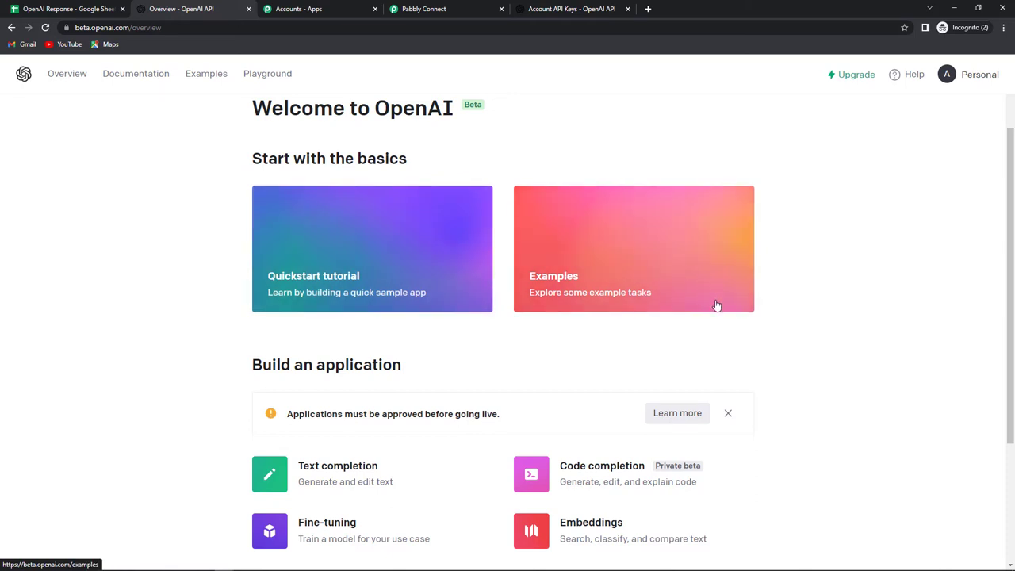
scroll(851, 315, "up", 1)
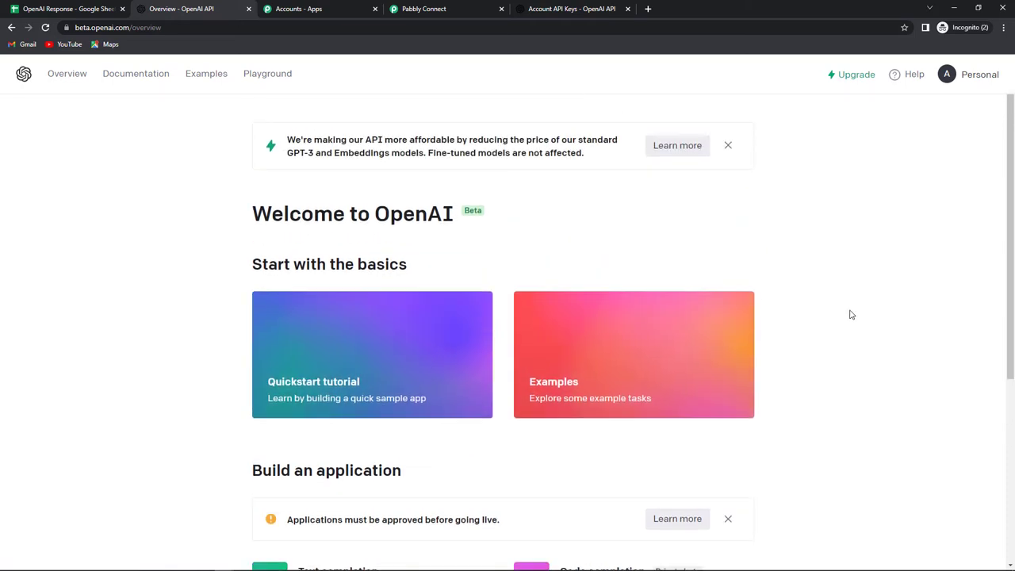
left_click(266, 75)
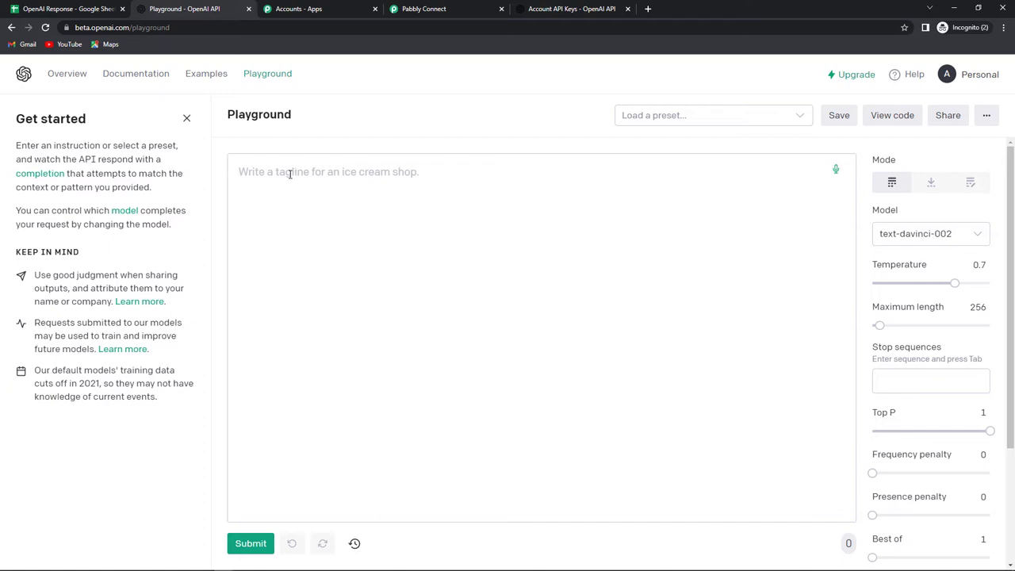
Submit a Playground prompt reading "Write a blog for the title:" followed by a separate line "Title: Friendship is a blessing"
type("Write")
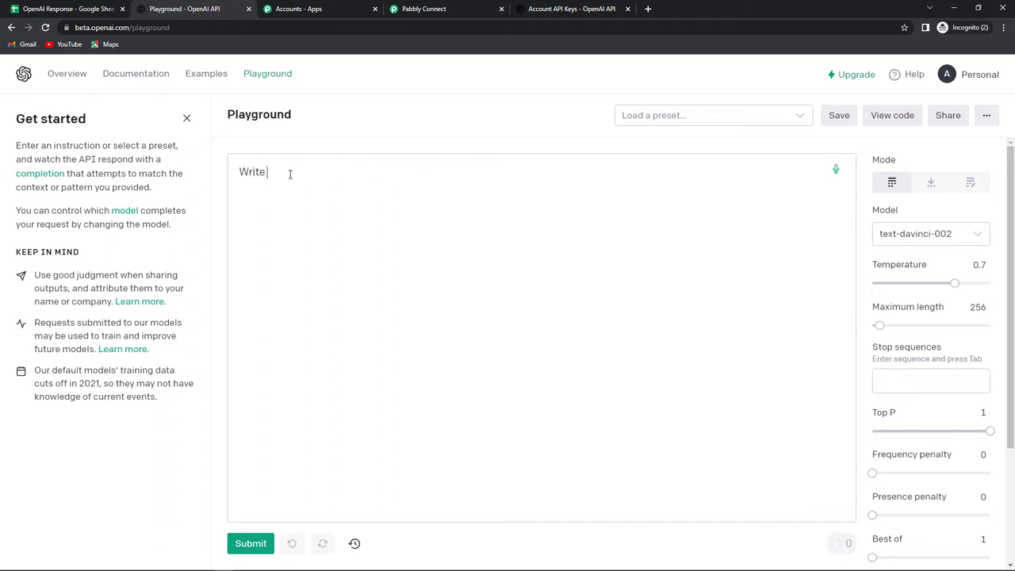
type(" a blog for the tit")
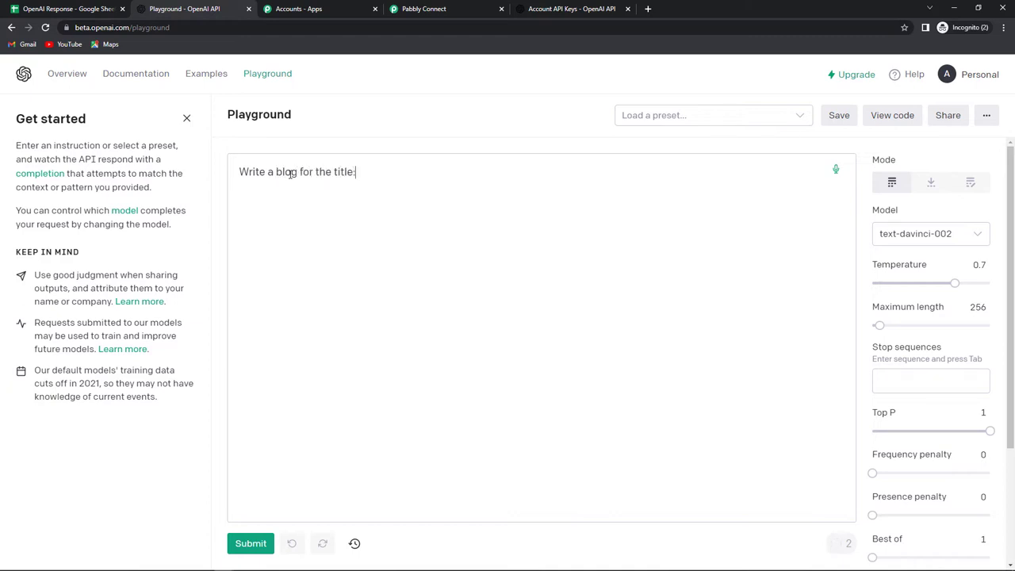
type("le")
type(":  Title: Life is what")
key("BackSpace")
key("BackSpace")
key("BackSpace")
key("BackSpace")
key("BackSpace")
key("BackSpace")
key("BackSpace")
key("BackSpace")
type("Frienddship")
key("BackSpace")
key("BackSpace")
key("BackSpace")
key("BackSpace")
key("BackSpace")
key("BackSpace")
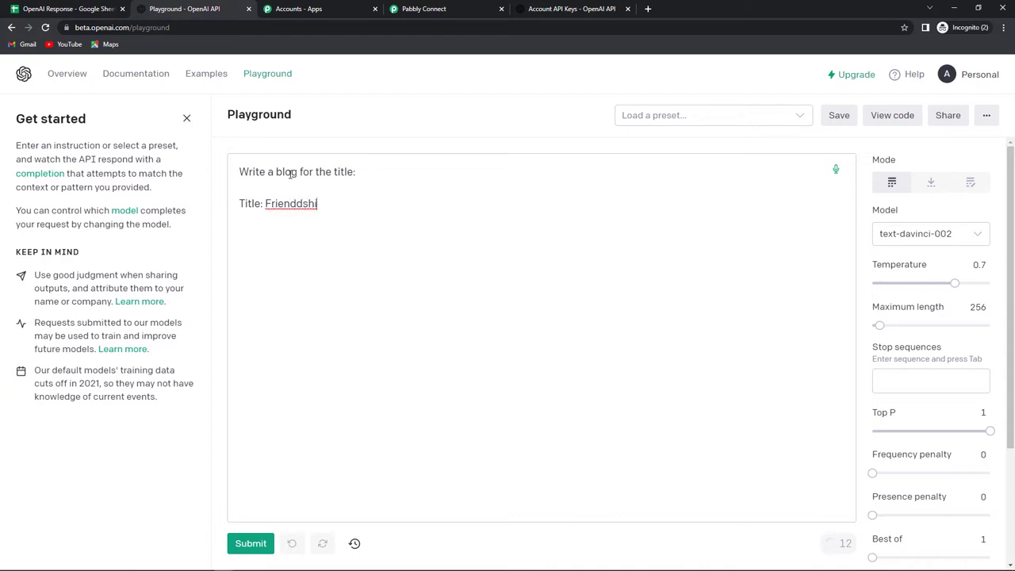
type("ship is a blessing")
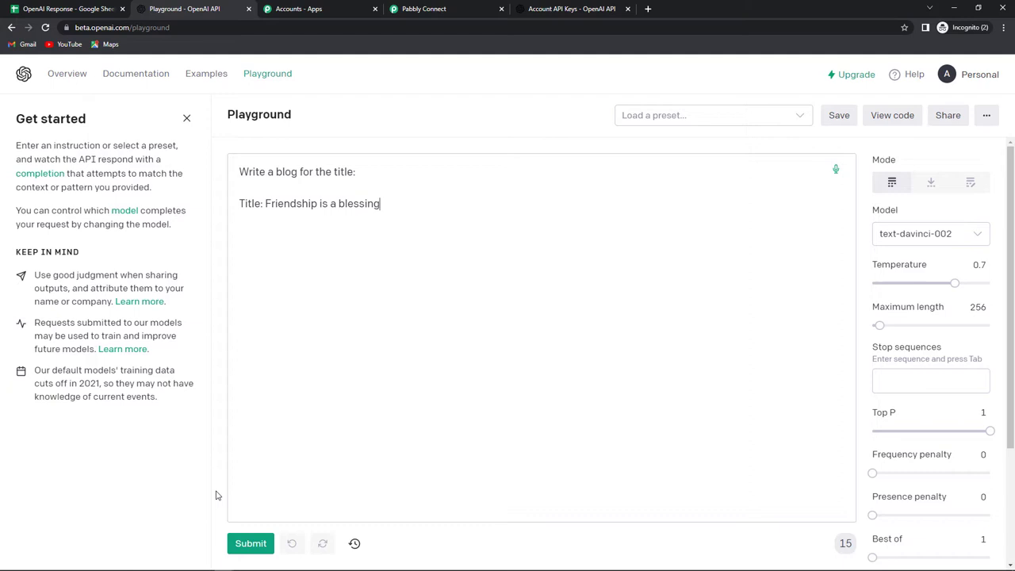
left_click(247, 544)
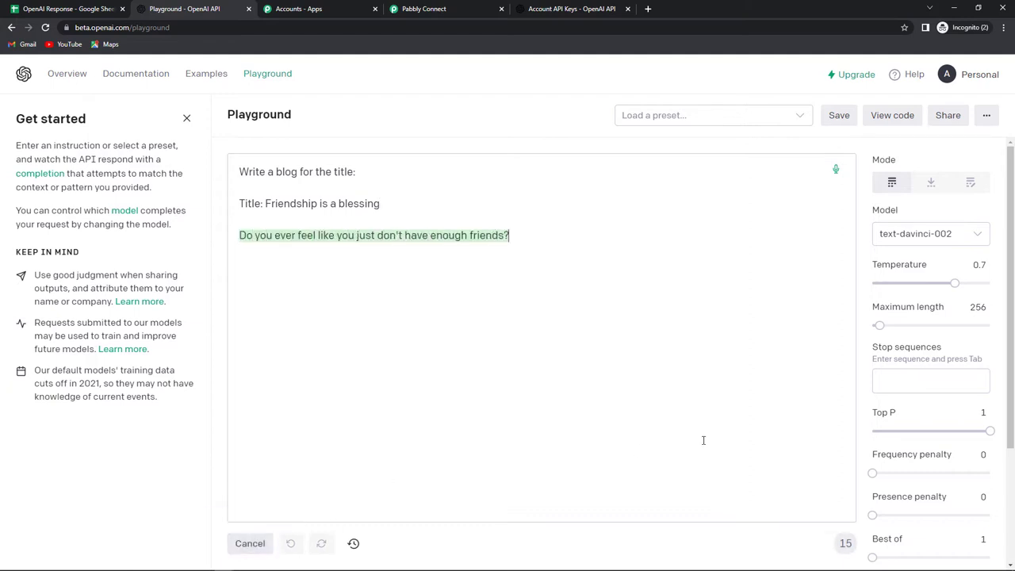
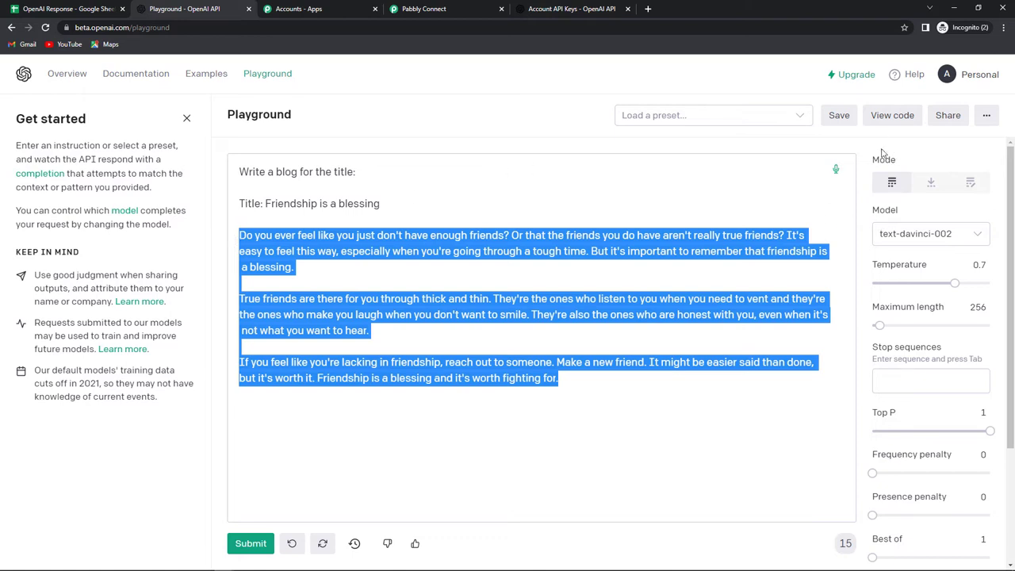
Examine the Playground's available models and read the descriptions of its Temperature and Maximum length settings
scroll(896, 159, "down", 1)
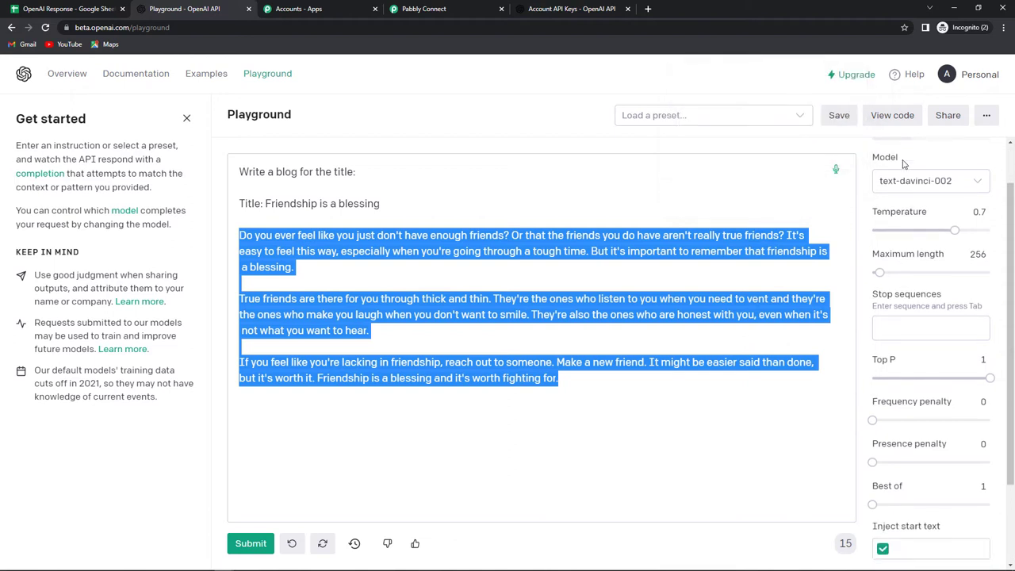
left_click(976, 182)
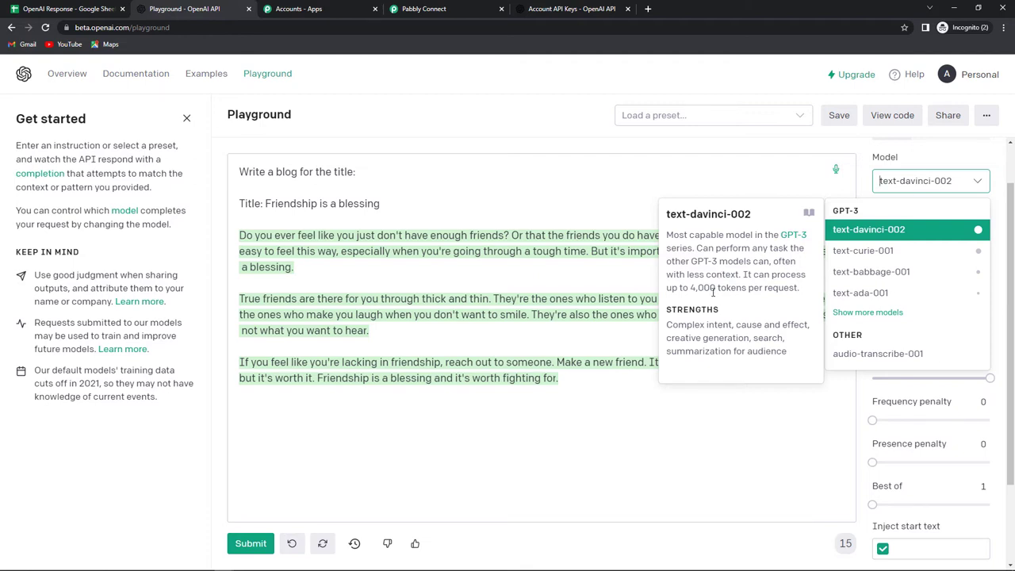
left_click(777, 415)
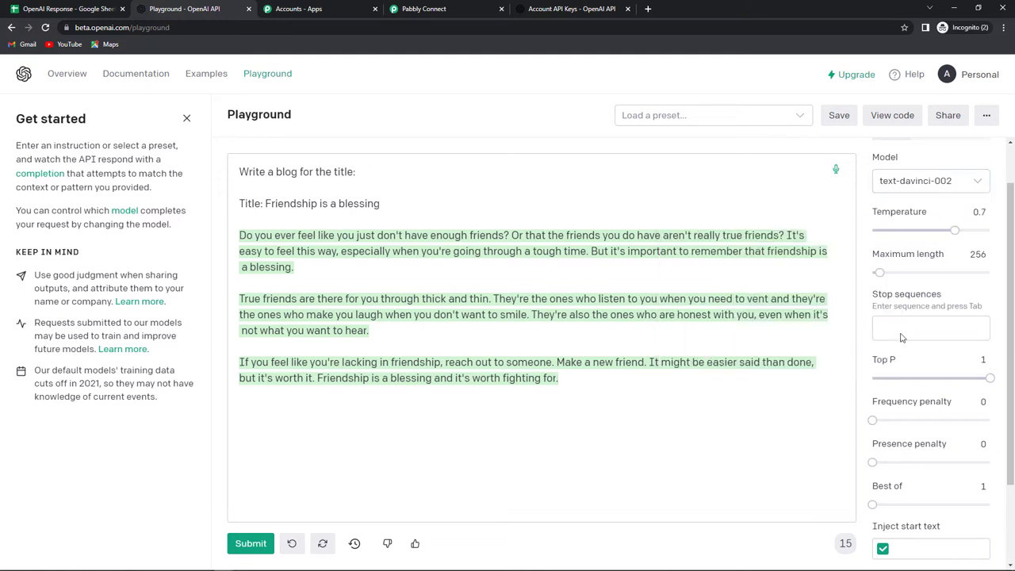
mouse_move(899, 212)
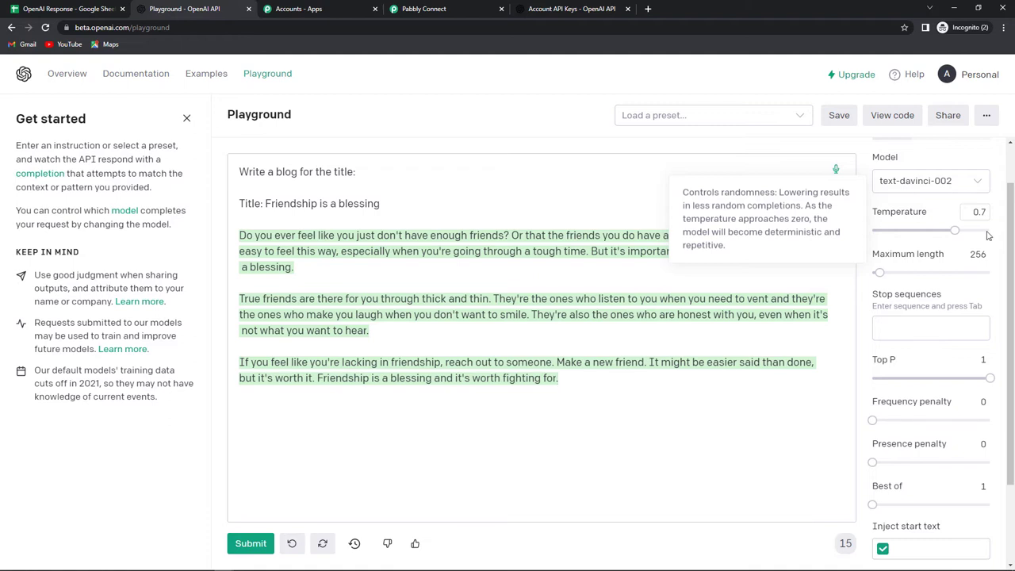
mouse_move(918, 265)
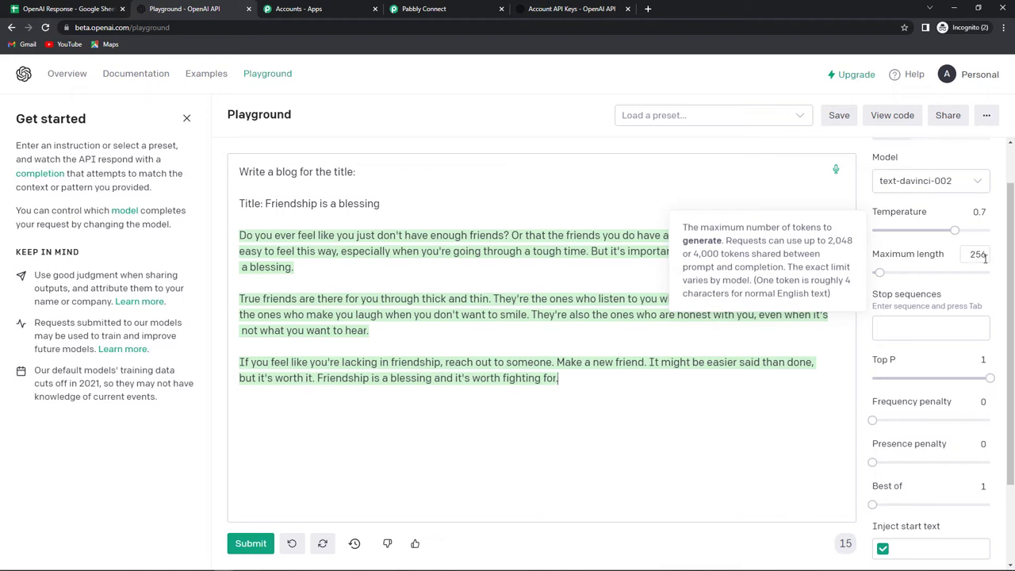
Add //## as a stop sequence in the Playground settings
left_click(922, 332)
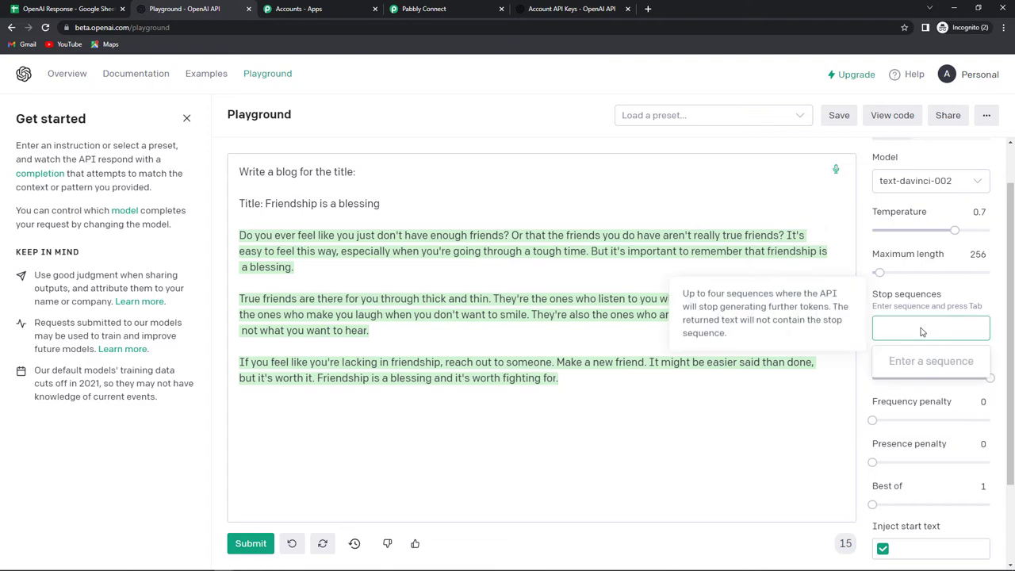
type("//")
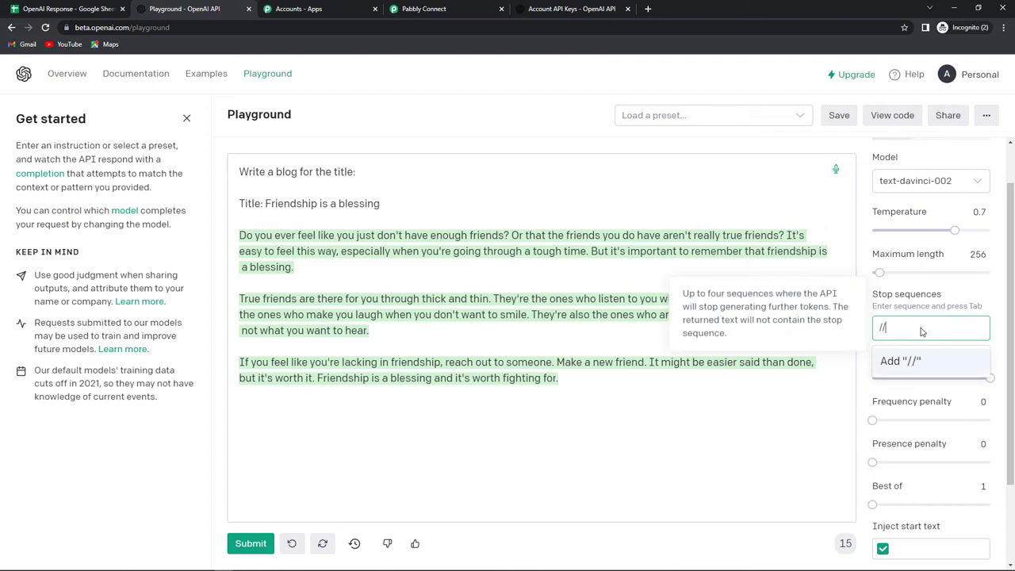
type("##")
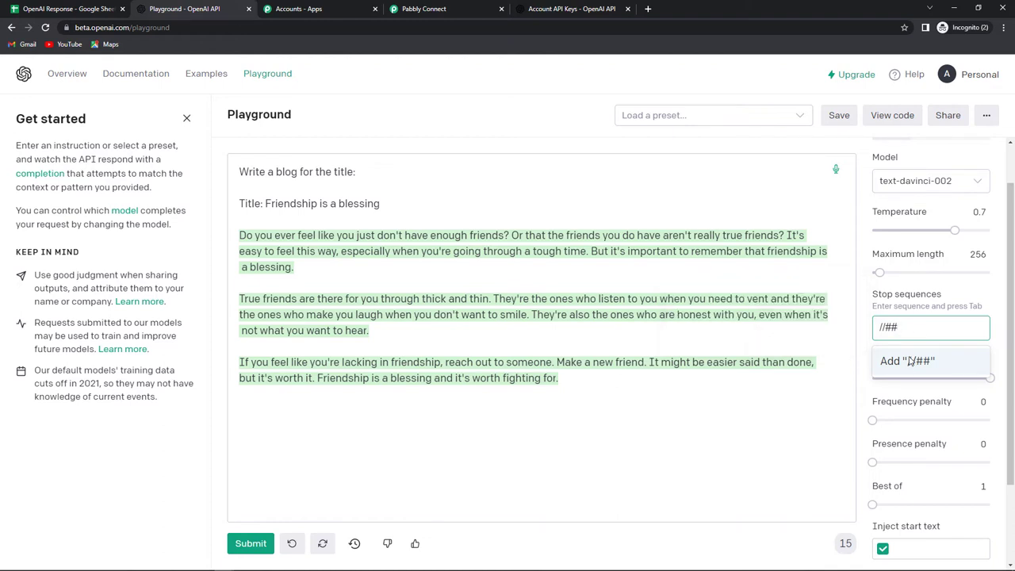
key("Tab")
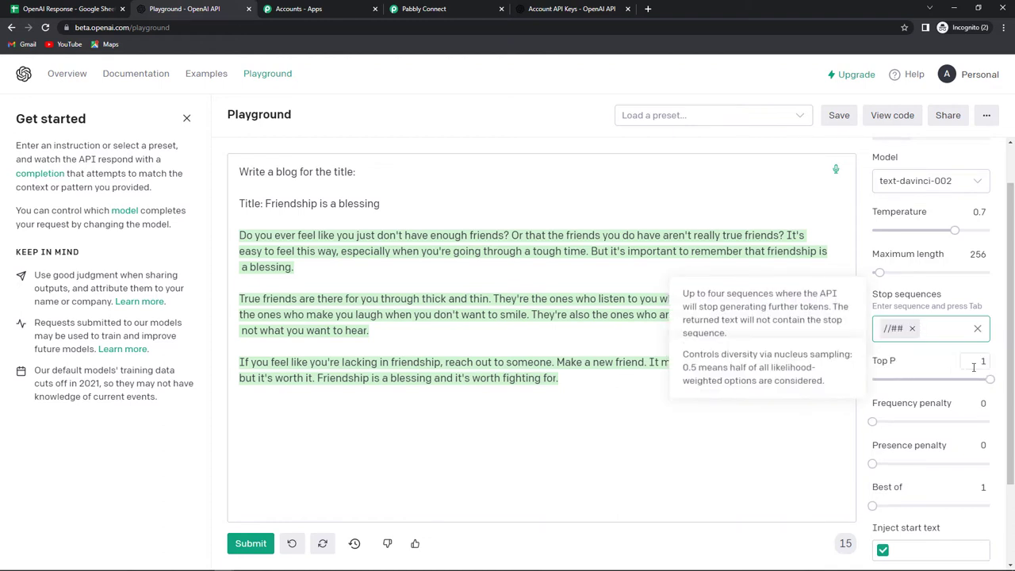
Read the penalty setting descriptions in the Playground and set Best of to 3
scroll(952, 372, "down", 1)
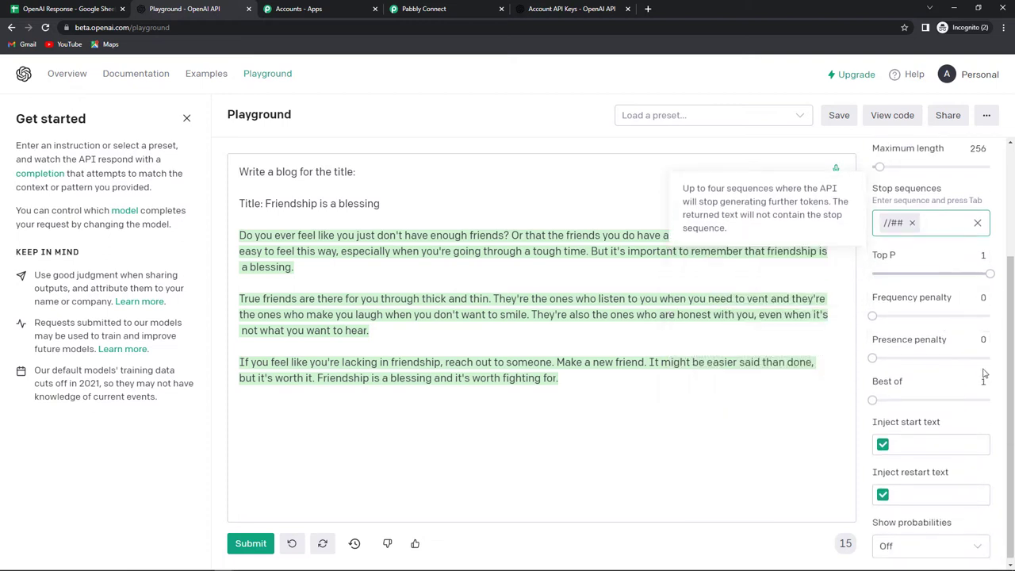
mouse_move(970, 301)
mouse_move(920, 337)
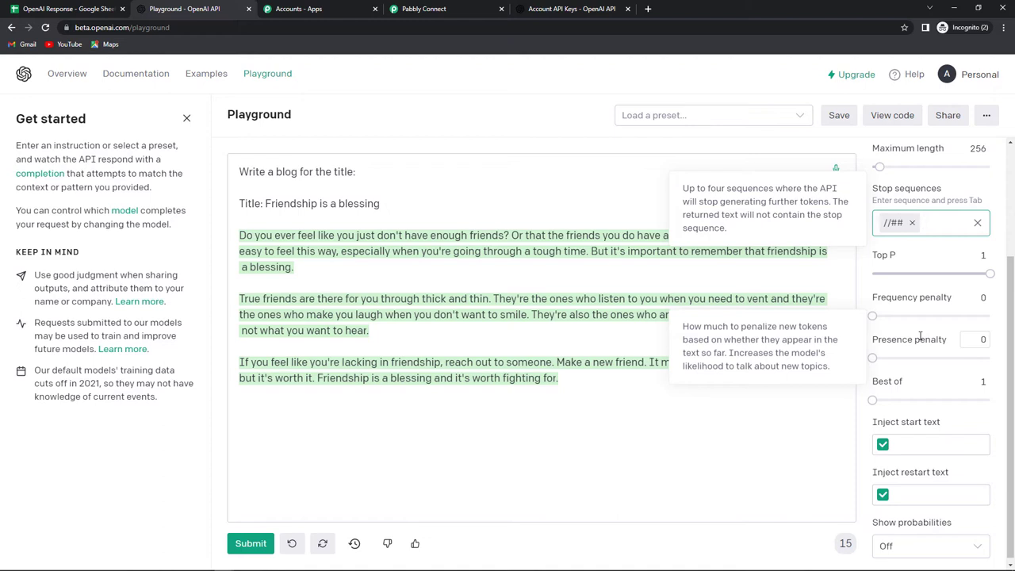
mouse_move(901, 380)
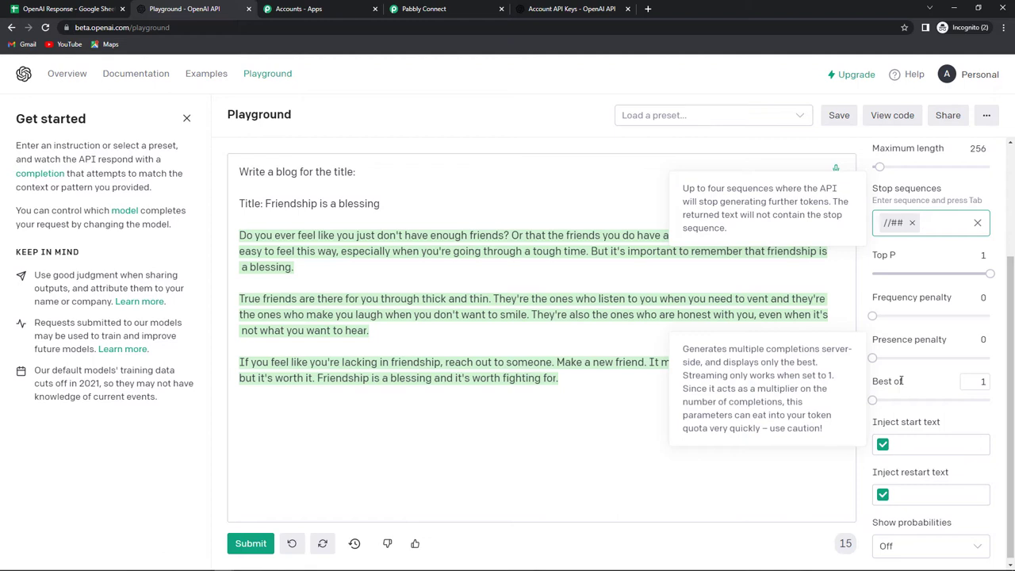
double_click(983, 381)
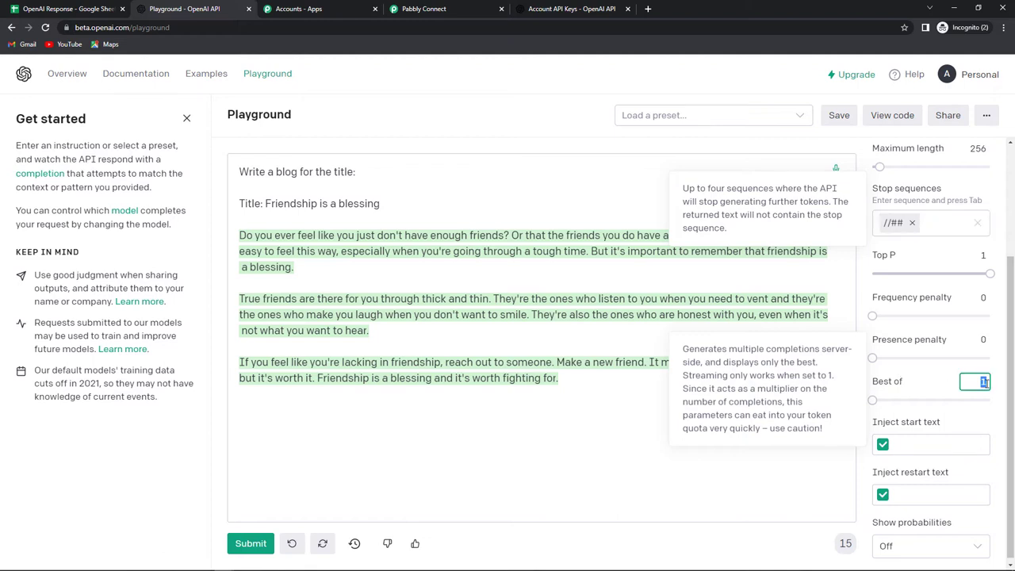
type("3")
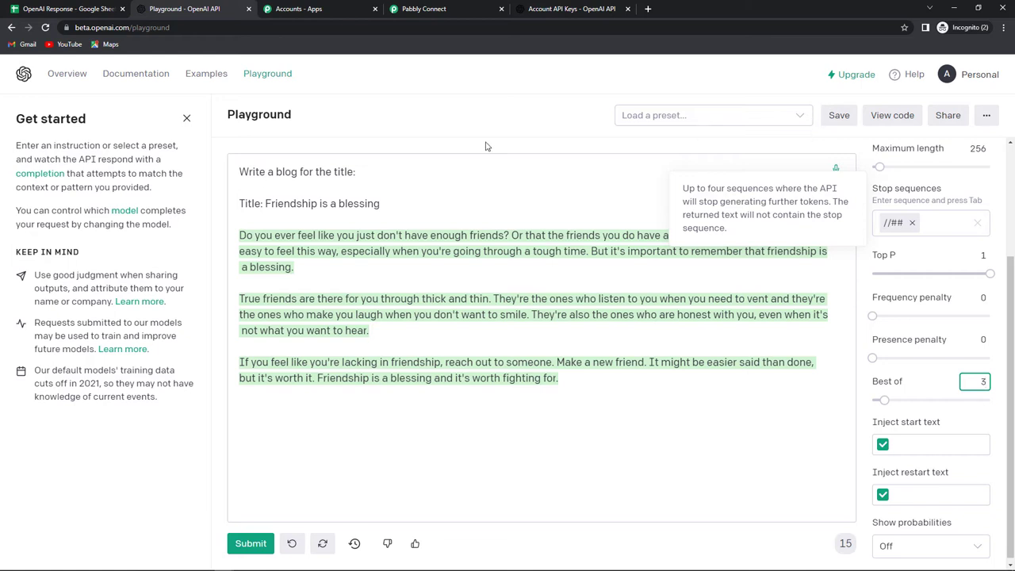
View the code for the current Playground settings and examine the prompt line against the Pabbly Connect prompt field
left_click(439, 13)
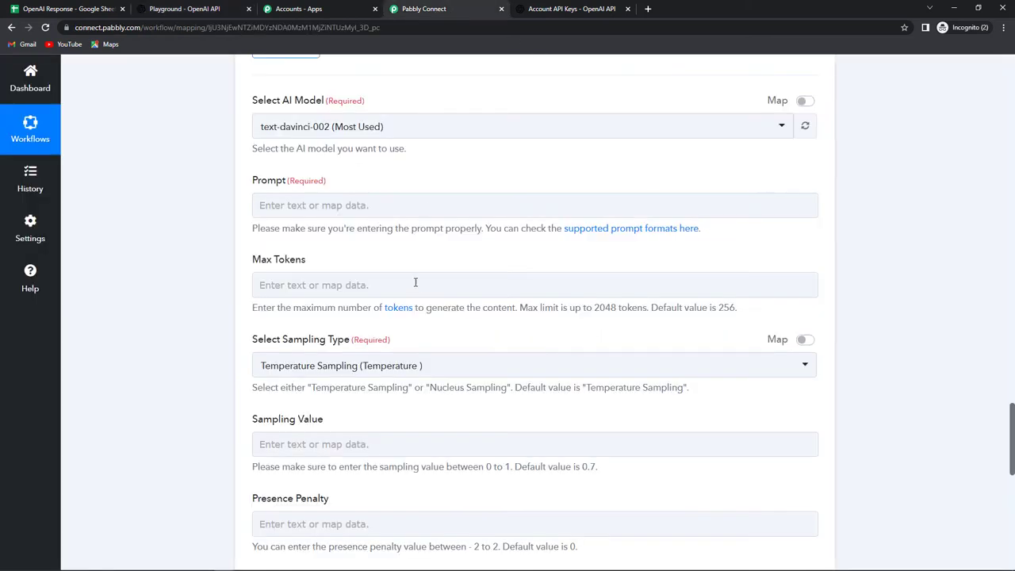
scroll(314, 223, "up", 1)
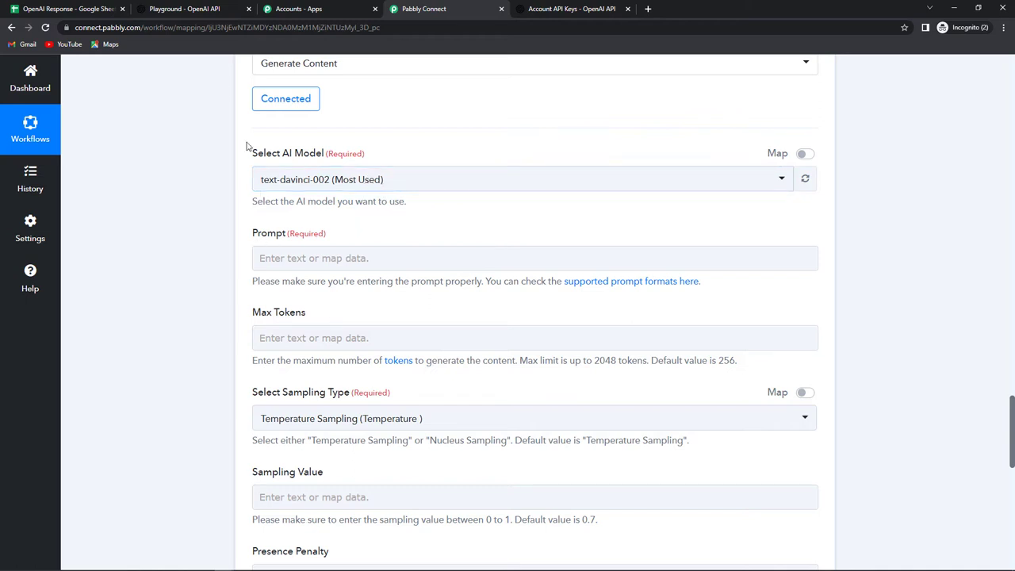
left_click(184, 8)
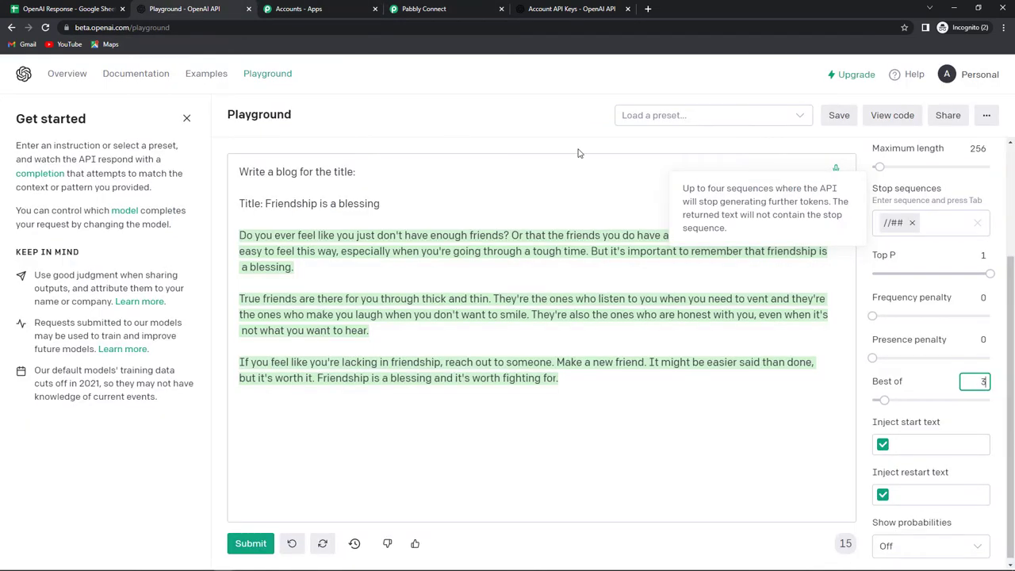
left_click(892, 118)
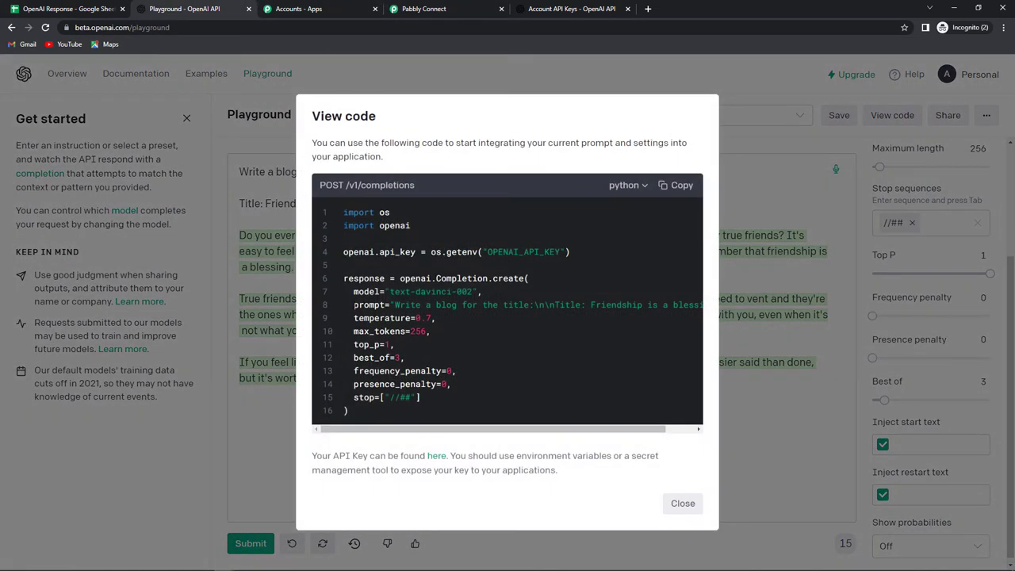
left_click_drag(355, 306, 708, 311)
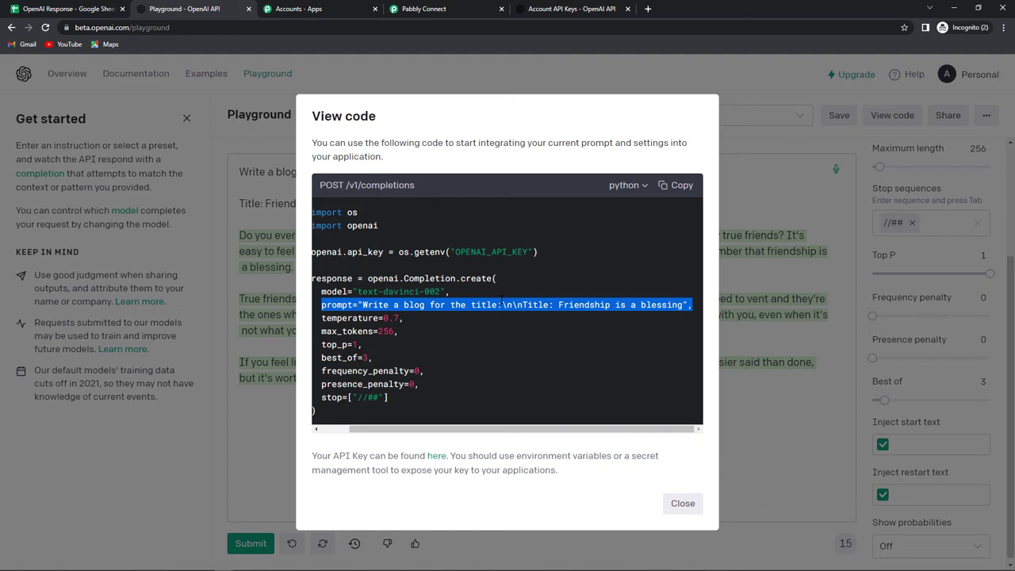
In Pabbly Connect, set the OpenAI prompt to "Write a blog for the title:" followed on a separate line by the Iterator's mapped Video Titles value
left_click(422, 9)
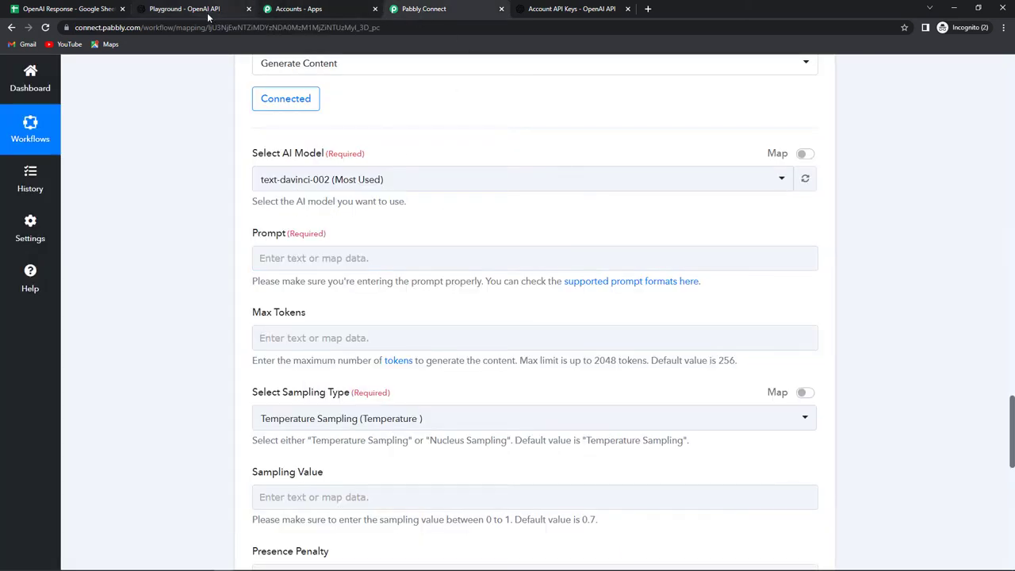
left_click(277, 254)
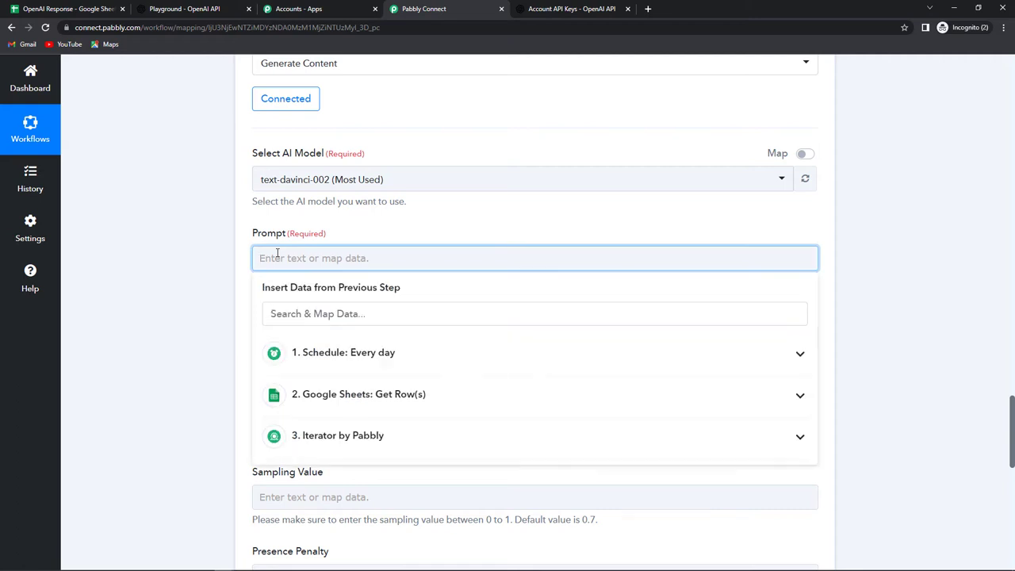
type("Write a blog for the ")
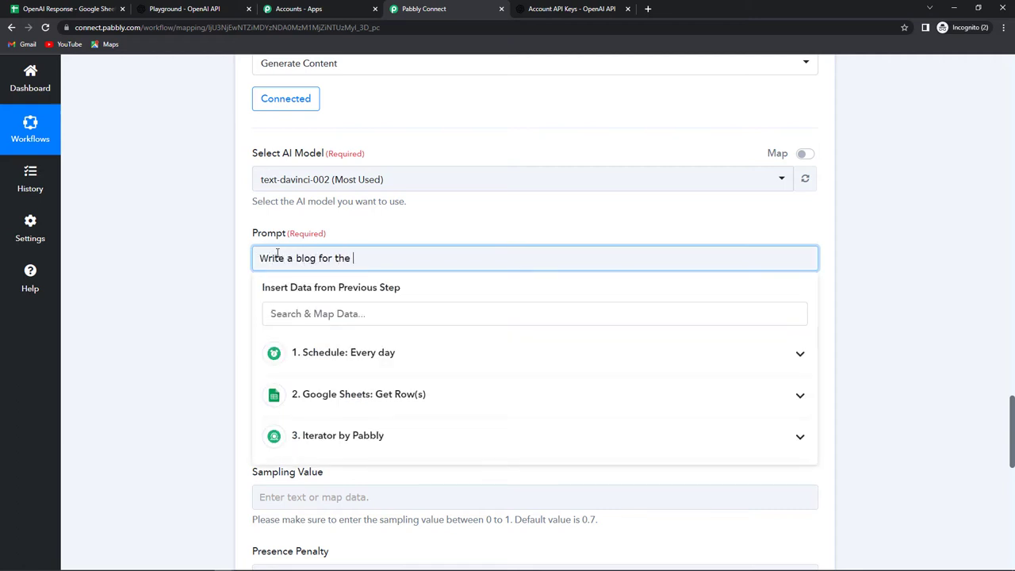
type("title:")
key("Return")
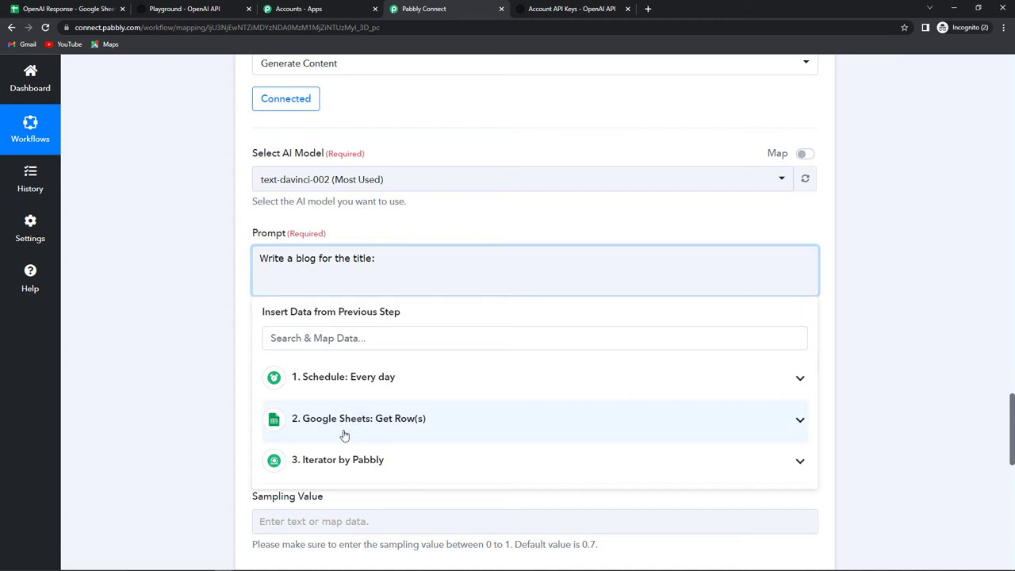
left_click(345, 457)
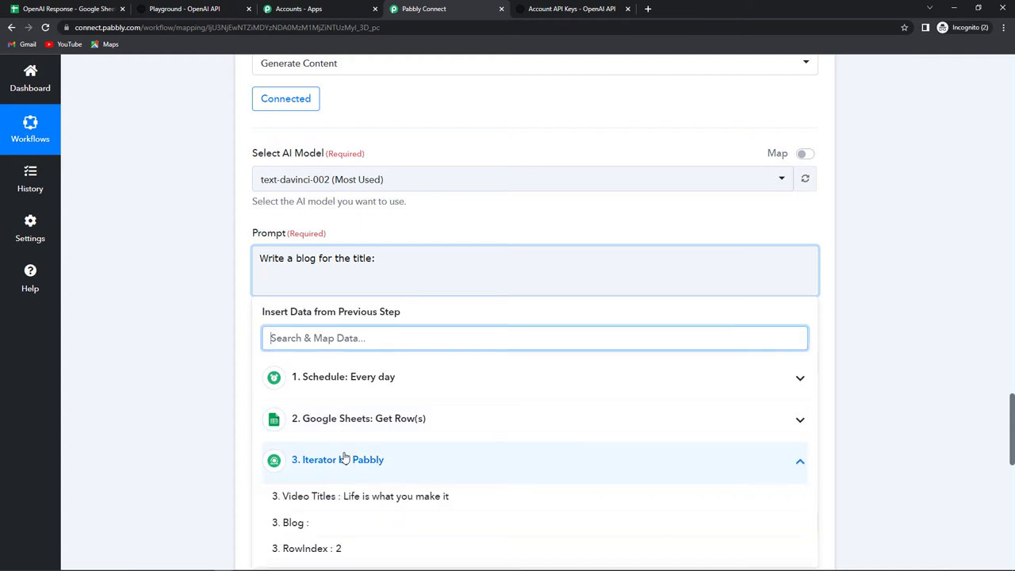
left_click(390, 503)
left_click(199, 354)
Set the OpenAI action's Max Tokens to 256
scroll(199, 355, "down", 1)
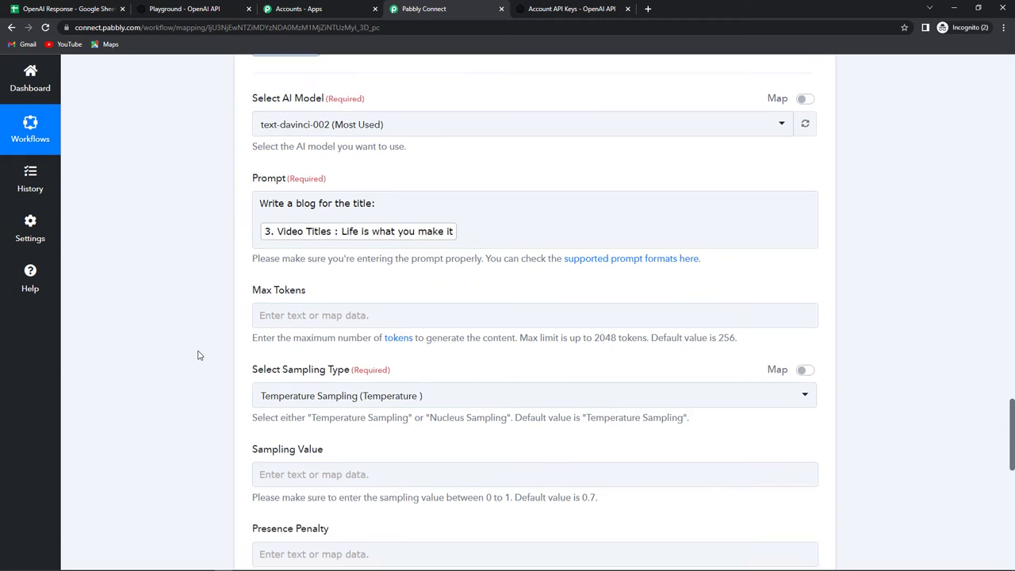
scroll(199, 356, "down", 1)
left_click(281, 263)
type("2")
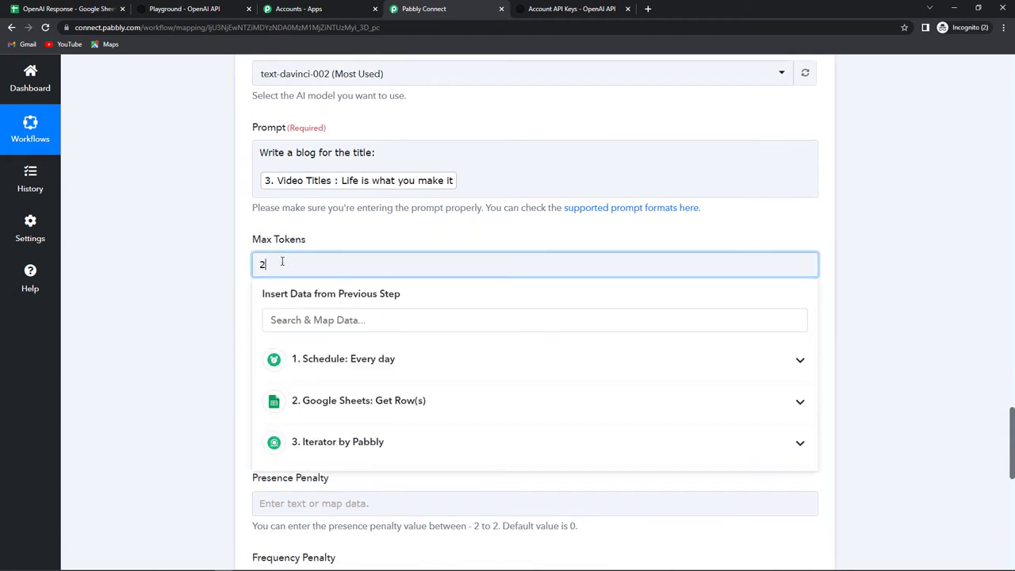
type("56")
left_click(208, 282)
Choose Temperature Sampling as the OpenAI action's sampling type and set the sampling value to 0.7
scroll(208, 282, "down", 2)
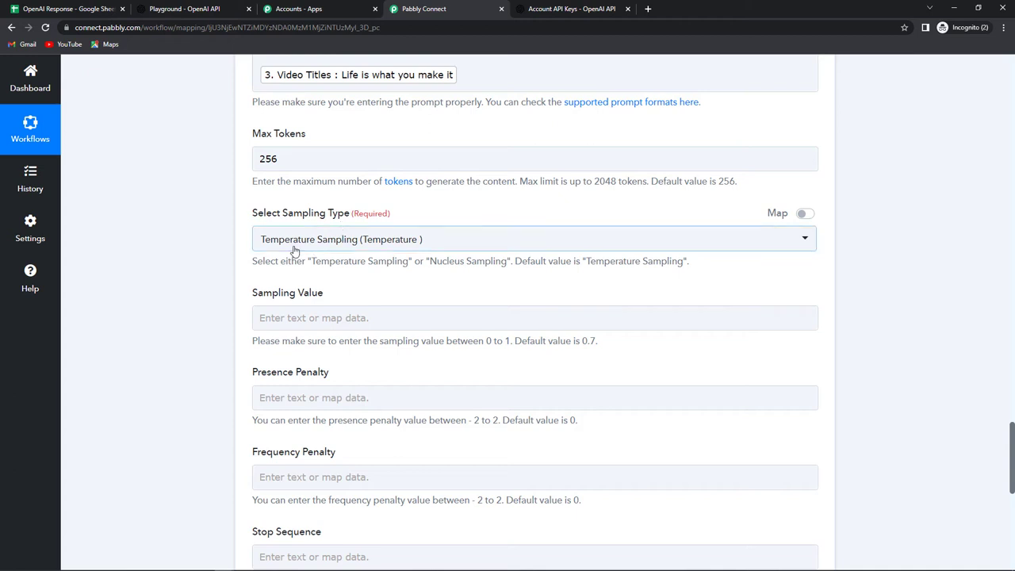
left_click(295, 250)
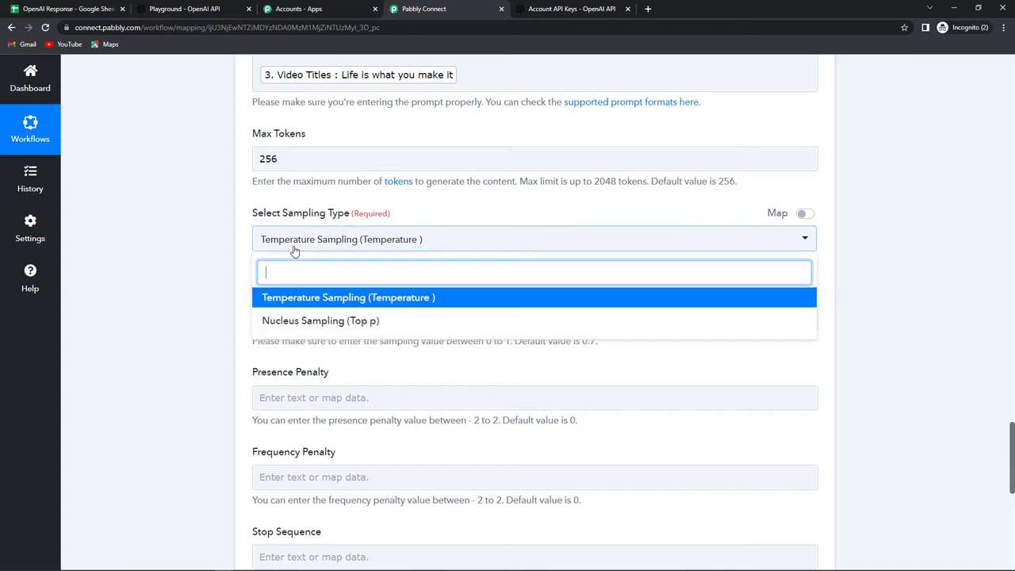
left_click(281, 305)
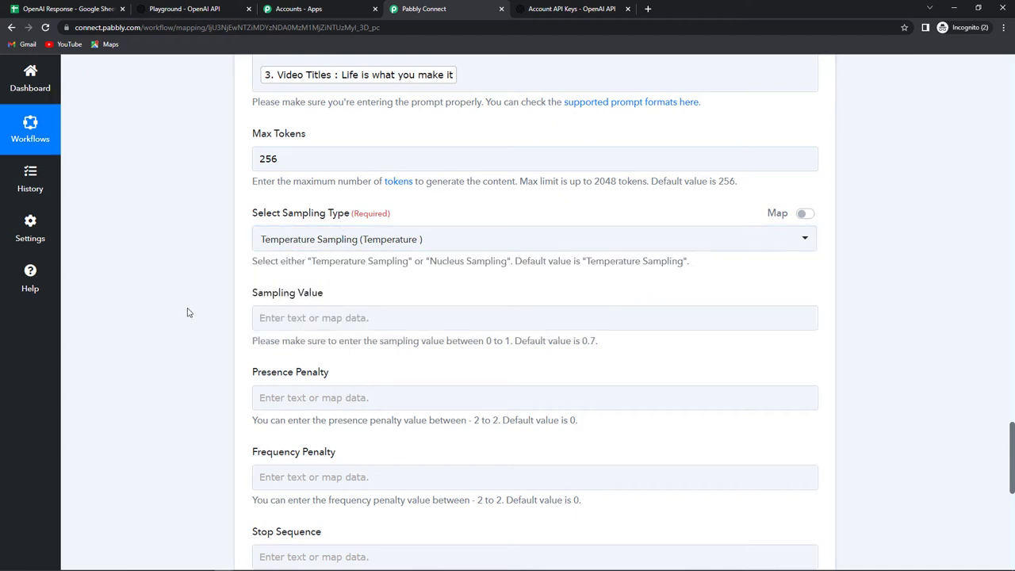
scroll(190, 309, "down", 2)
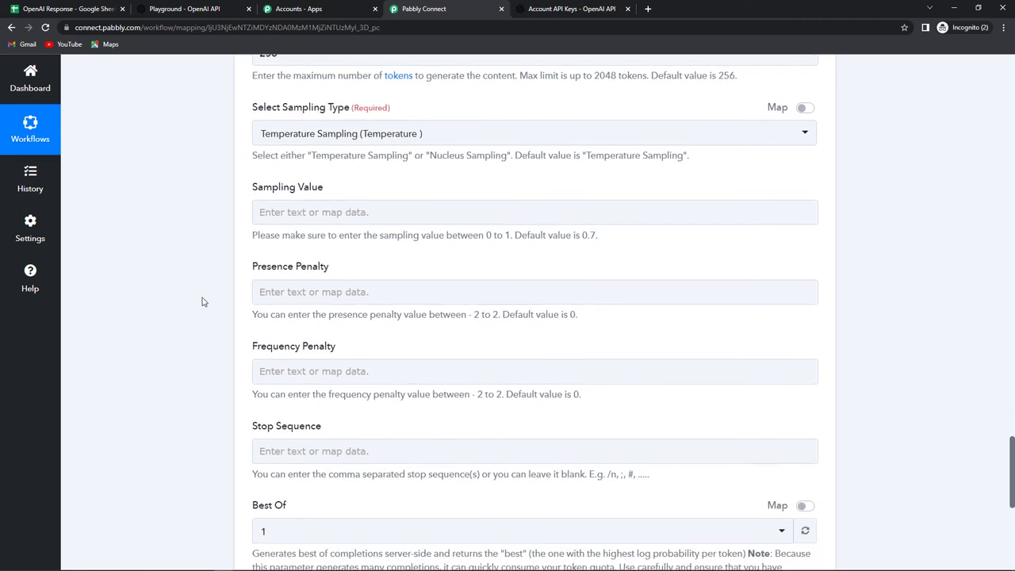
left_click(322, 212)
type("0.7")
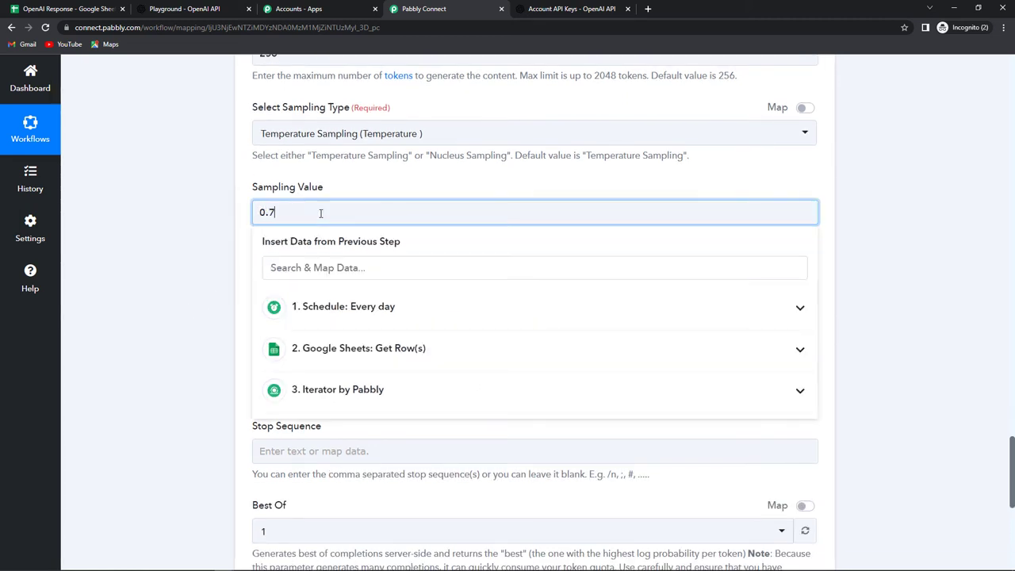
left_click(201, 242)
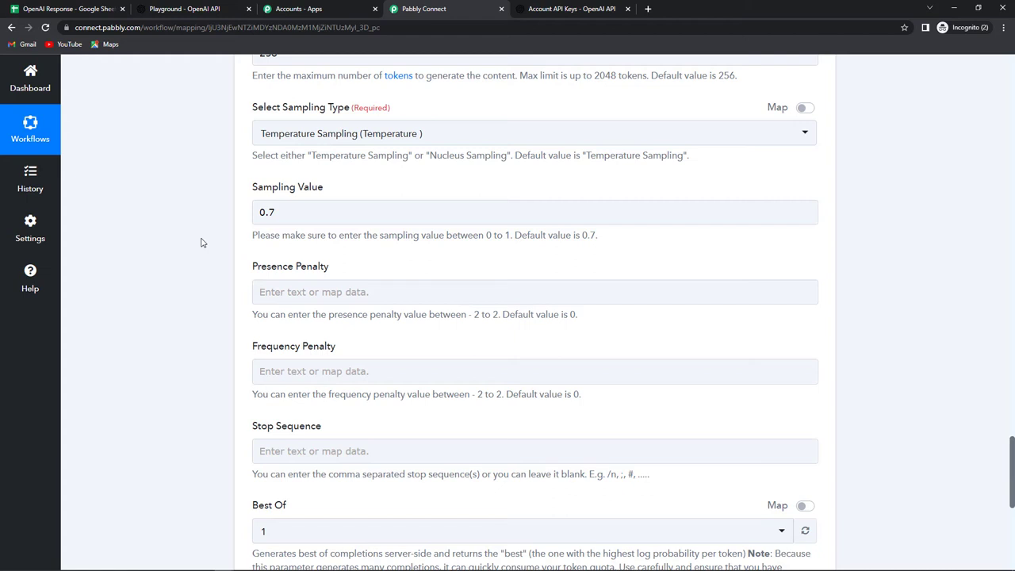
Set both the presence penalty and the frequency penalty of the OpenAI action to 0
scroll(201, 243, "down", 2)
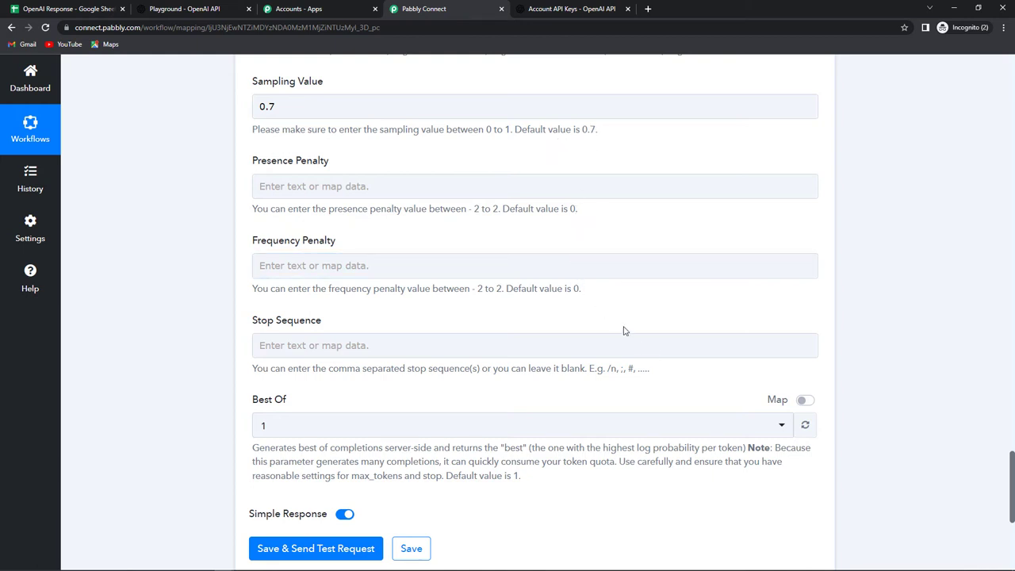
left_click(387, 188)
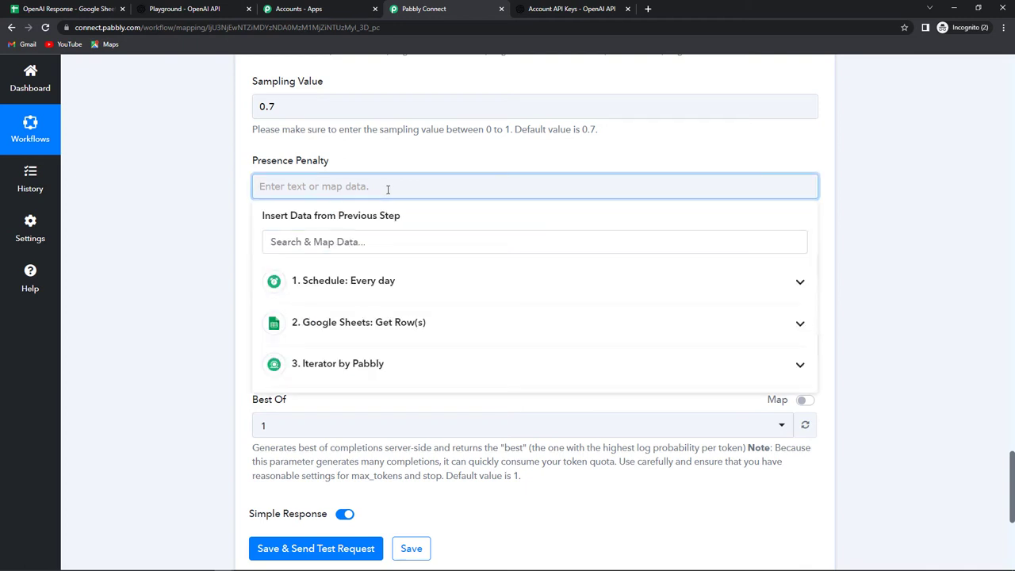
type("0")
left_click(177, 256)
left_click(262, 262)
type("0")
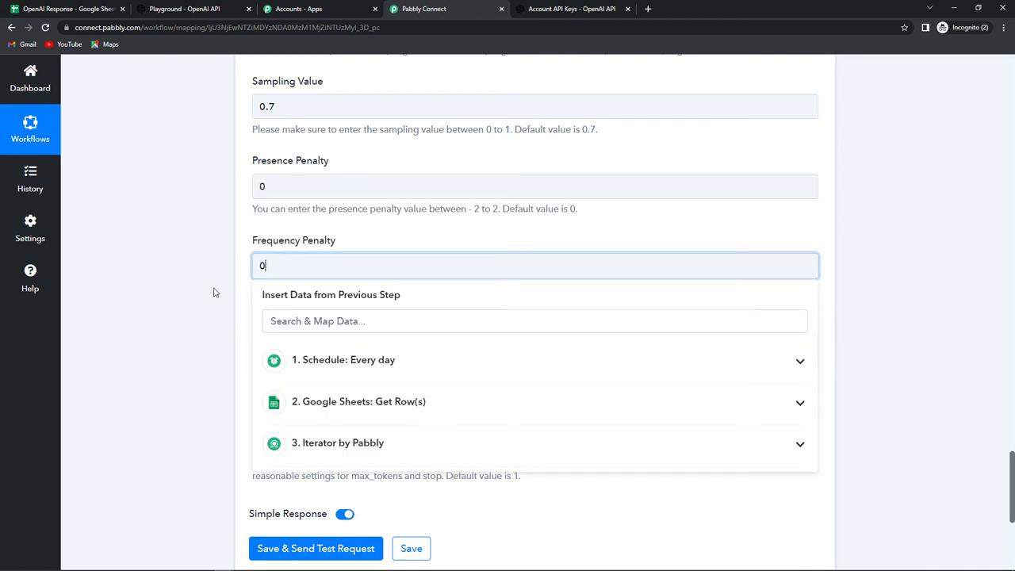
left_click(213, 292)
Set the OpenAI action's stop sequence to //## and Best Of to 3
left_click(283, 345)
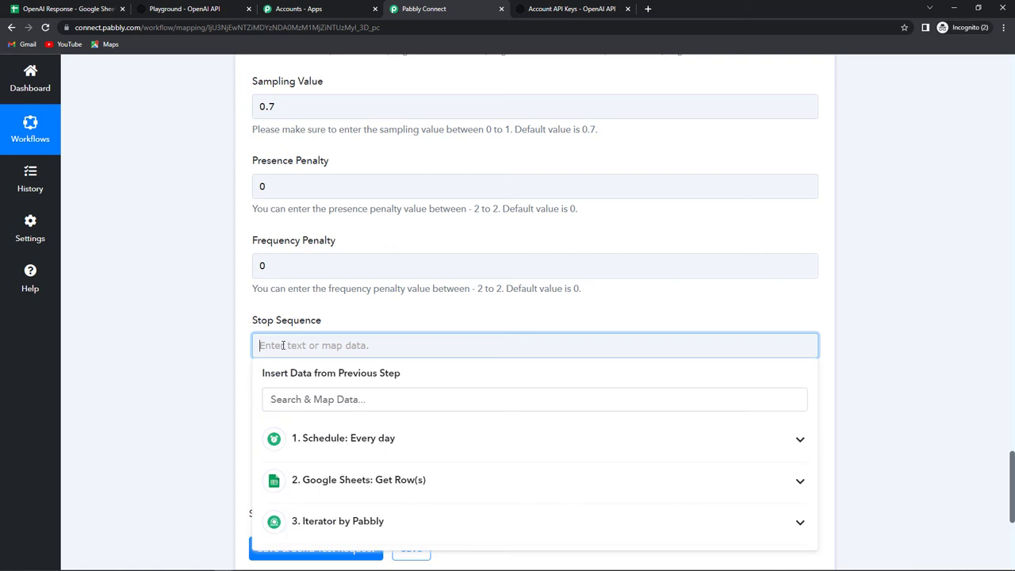
type("//##")
left_click(214, 352)
scroll(214, 352, "down", 2)
left_click(274, 324)
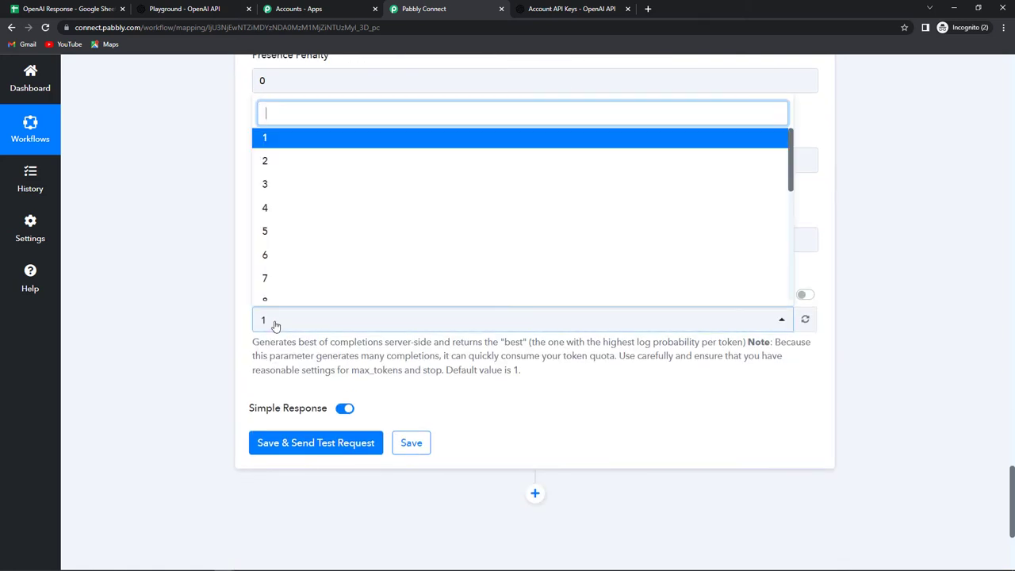
left_click(274, 191)
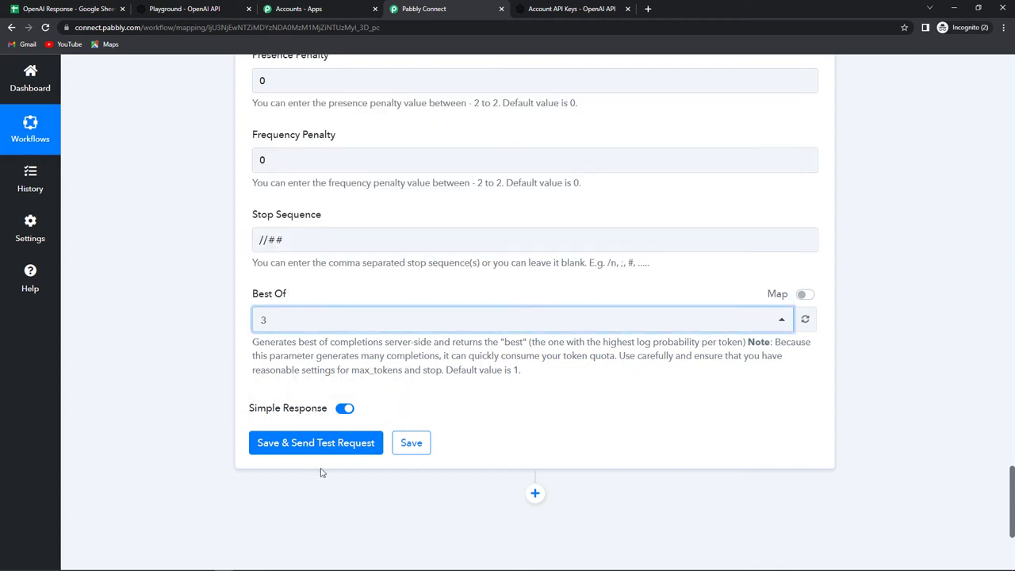
Save the OpenAI action with a test request and read the full generated blog text in the response
left_click(316, 442)
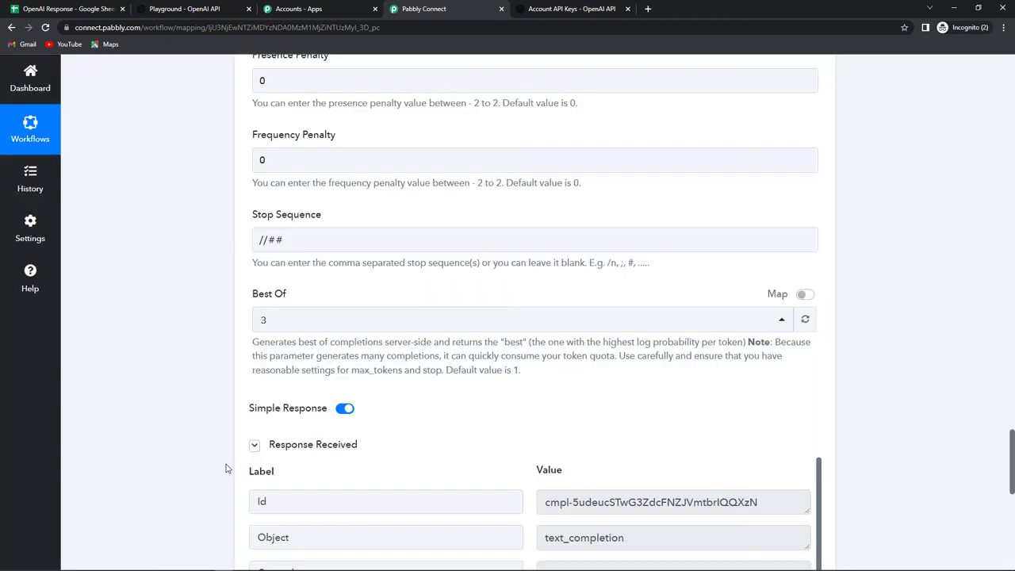
scroll(225, 468, "down", 4)
scroll(225, 469, "down", 1)
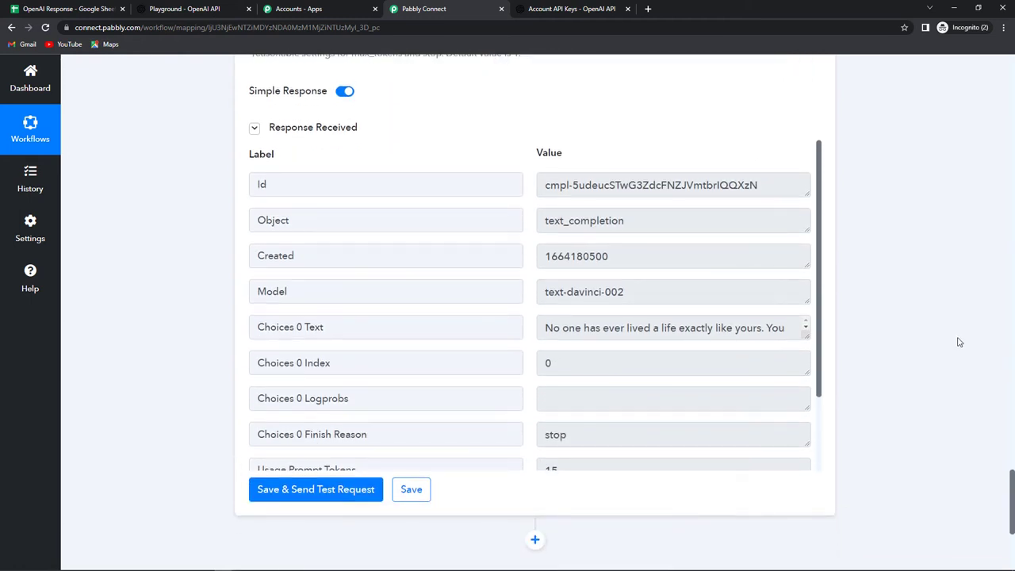
left_click_drag(806, 337, 805, 468)
scroll(746, 411, "down", 1)
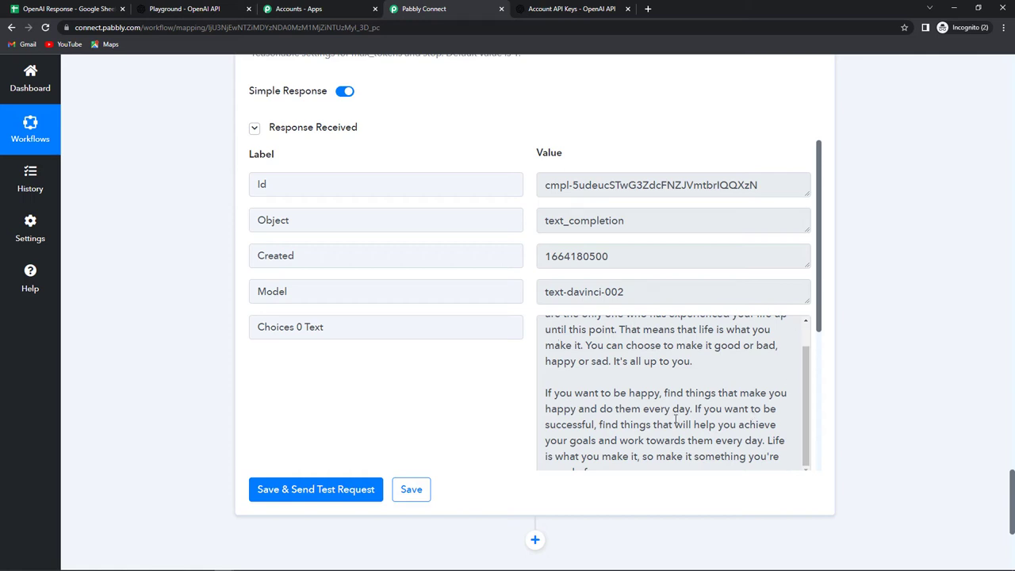
Check the Blog column in the OpenAI Response sheet and add a Google Sheets action after the OpenAI step in Pabbly Connect
left_click(92, 8)
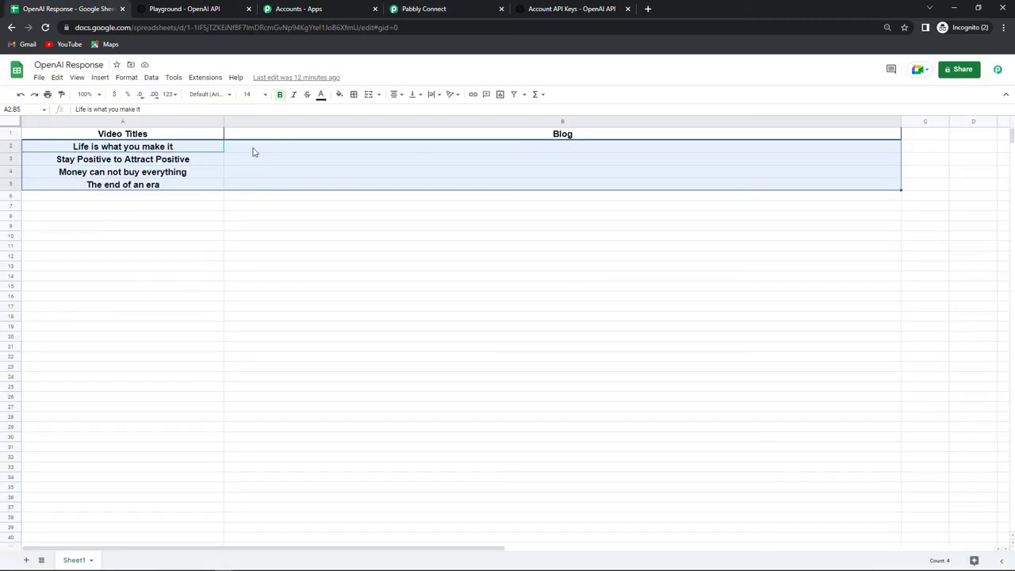
left_click(416, 9)
scroll(442, 396, "down", 5)
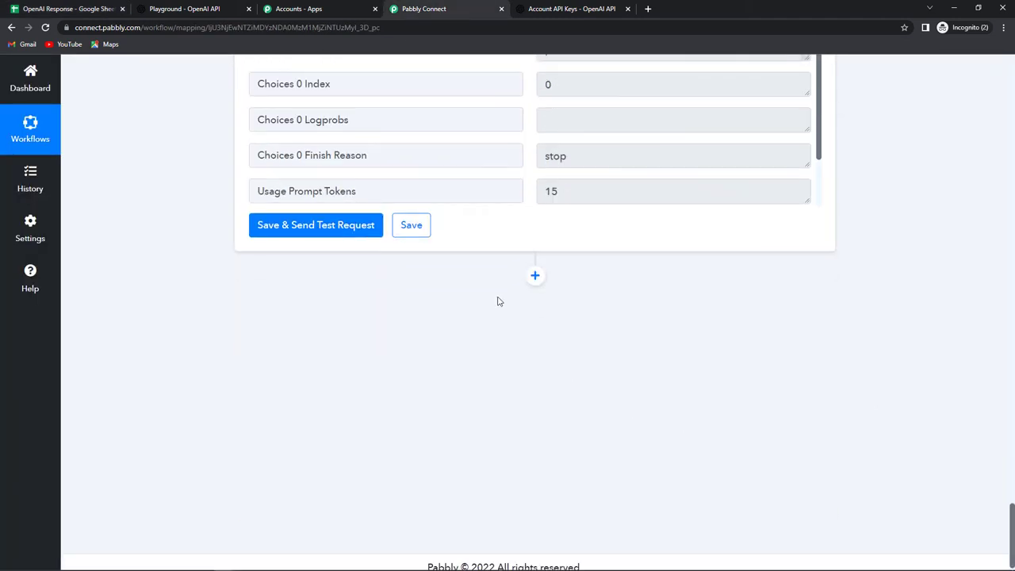
left_click(534, 276)
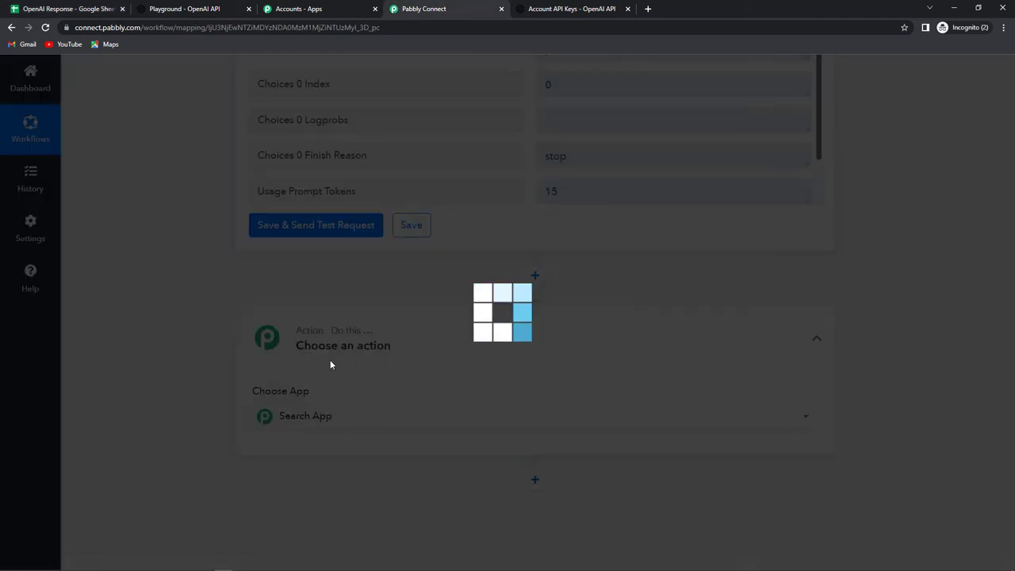
left_click(312, 411)
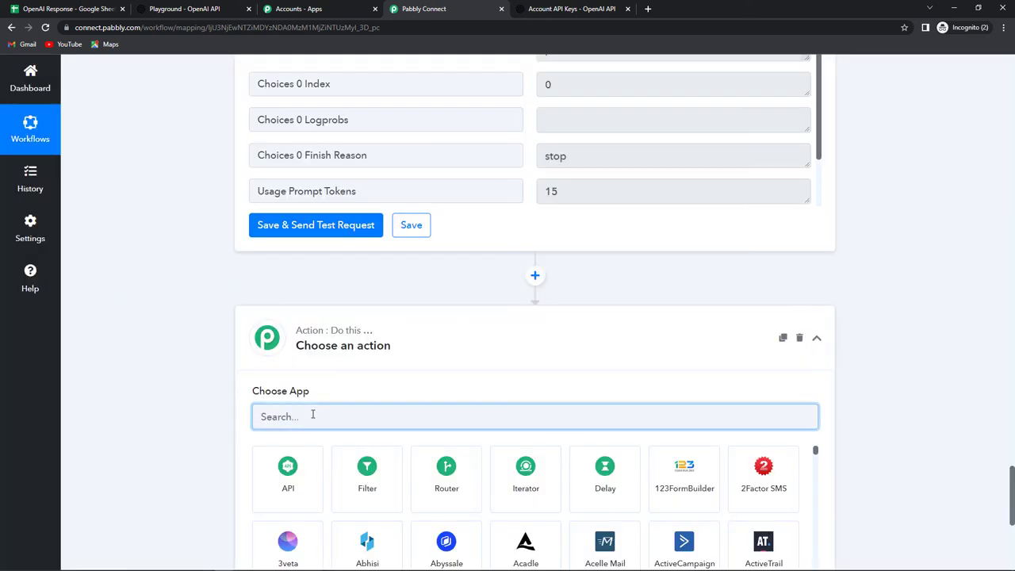
type("googe")
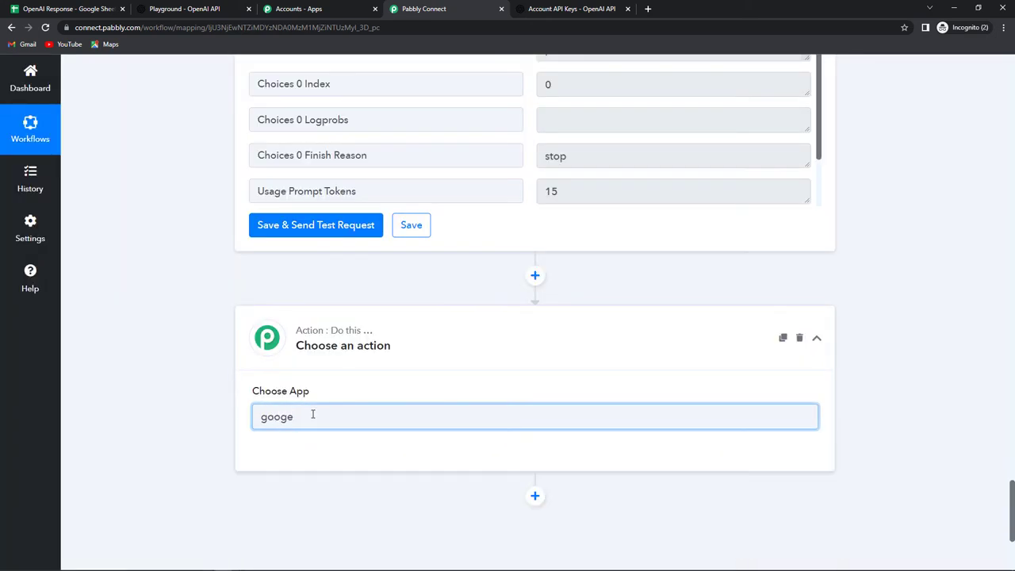
key("BackSpace")
type("l")
left_click(525, 545)
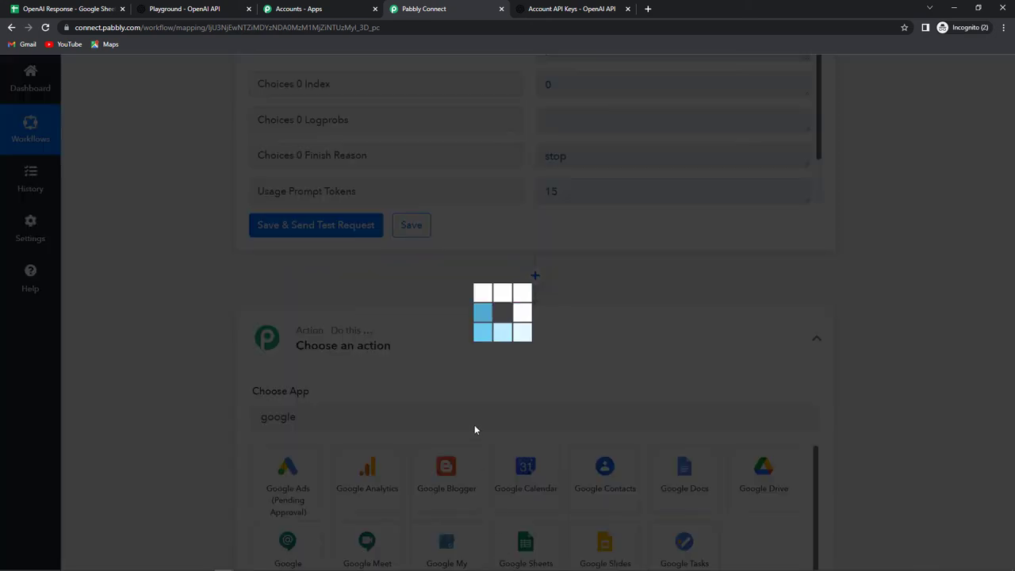
Set the new Google Sheets action's event to Lookup Spreadsheet Rows and link it through the existing Google Sheets connection
scroll(686, 473, "down", 2)
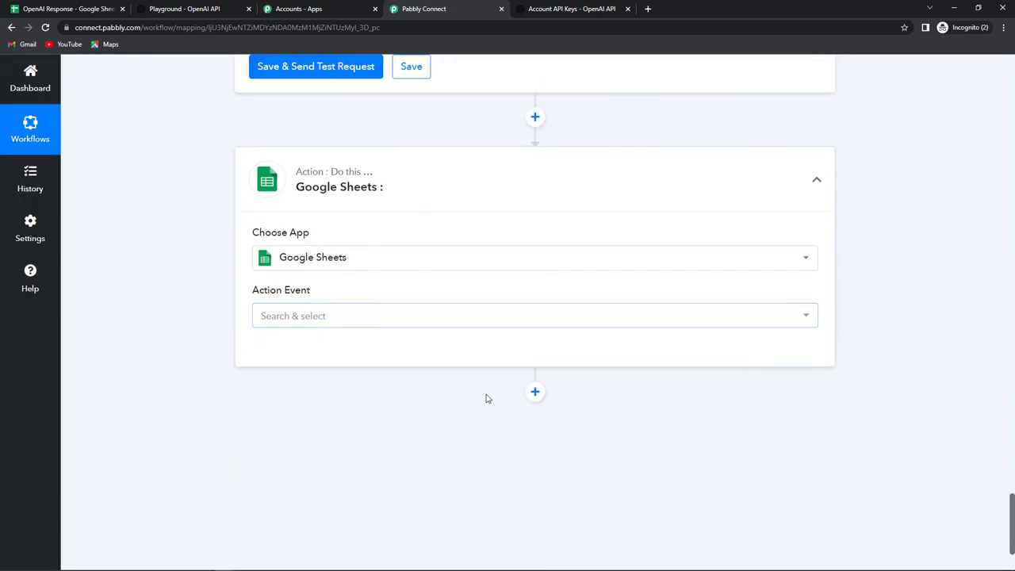
left_click(338, 316)
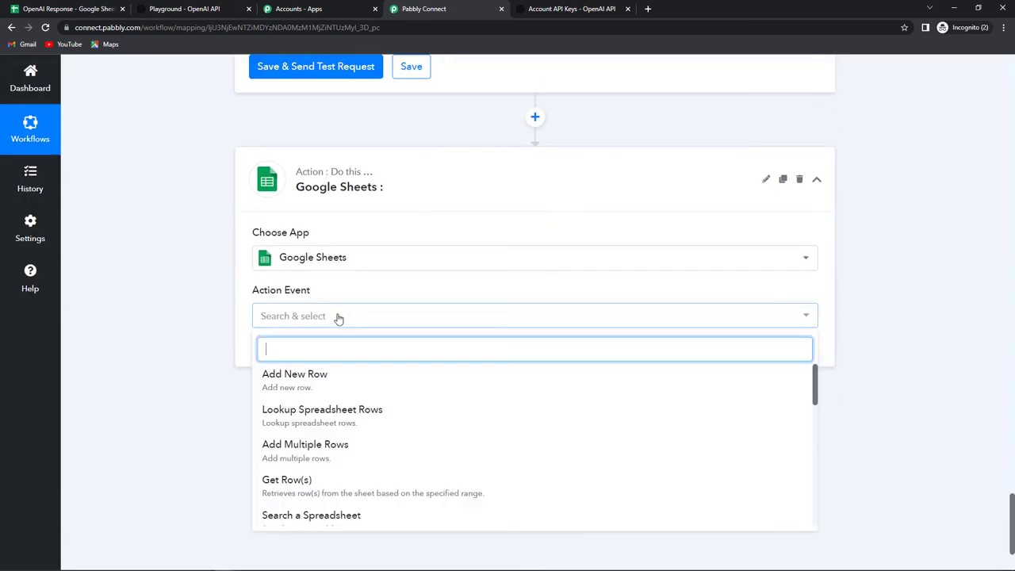
left_click(321, 410)
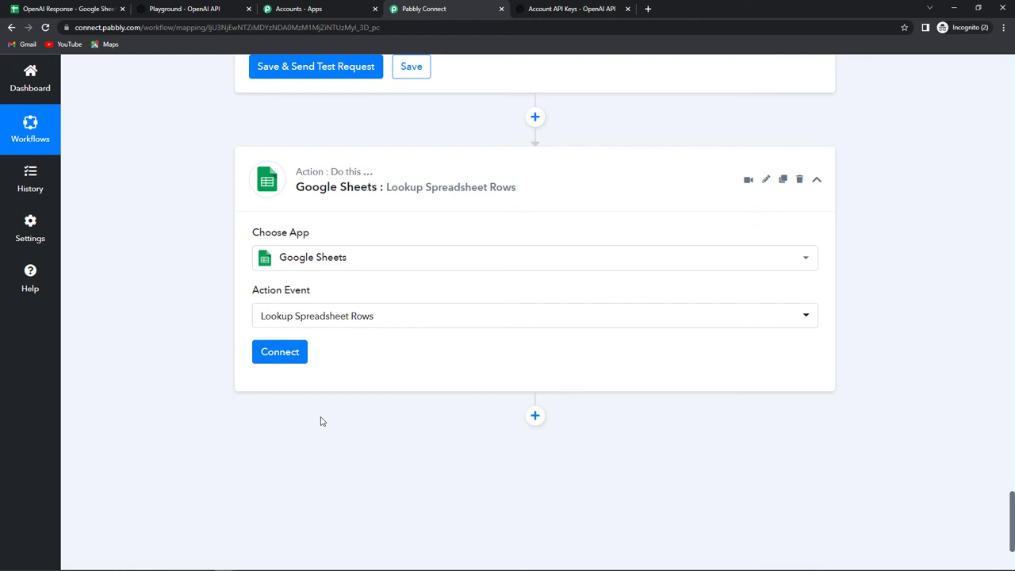
left_click(275, 354)
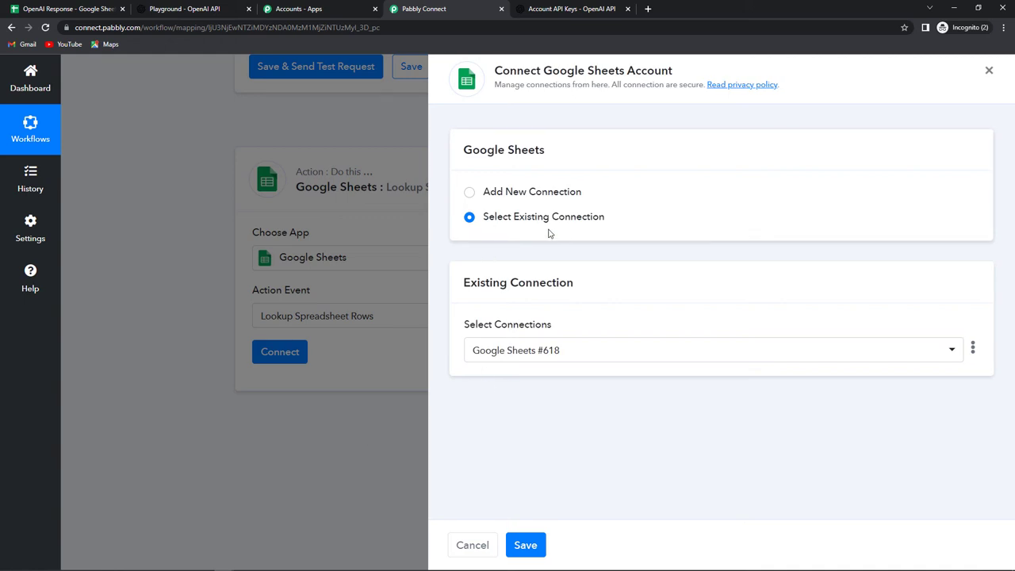
left_click(536, 546)
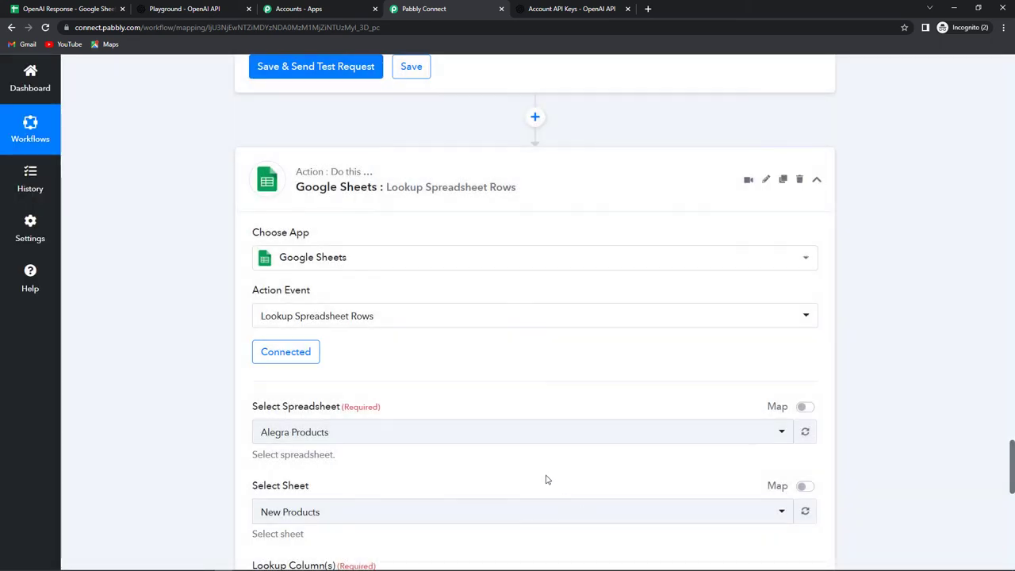
Choose the OpenAI Response spreadsheet with Sheet1 as the source for the row lookup
scroll(546, 479, "down", 2)
left_click(369, 278)
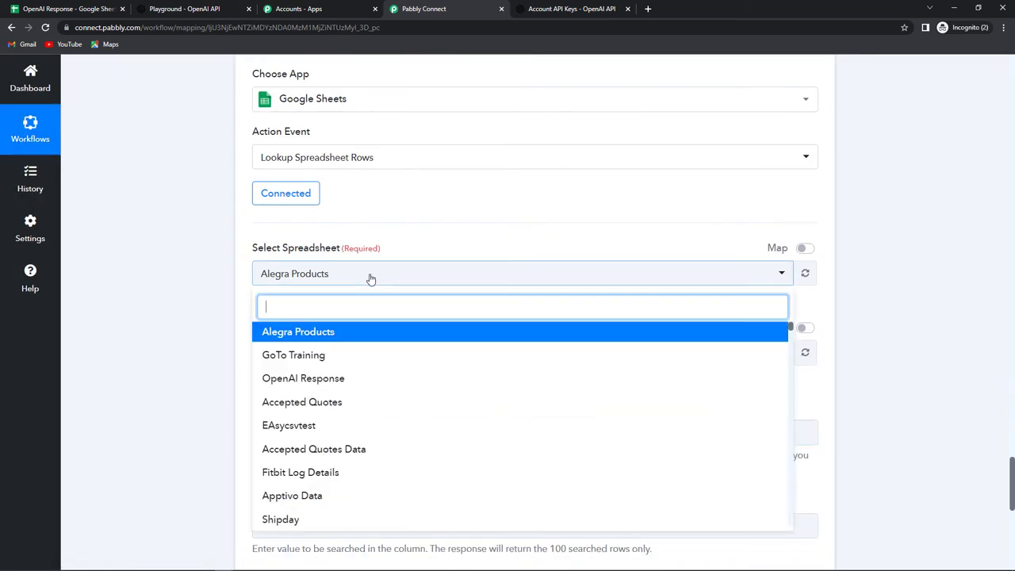
left_click(330, 382)
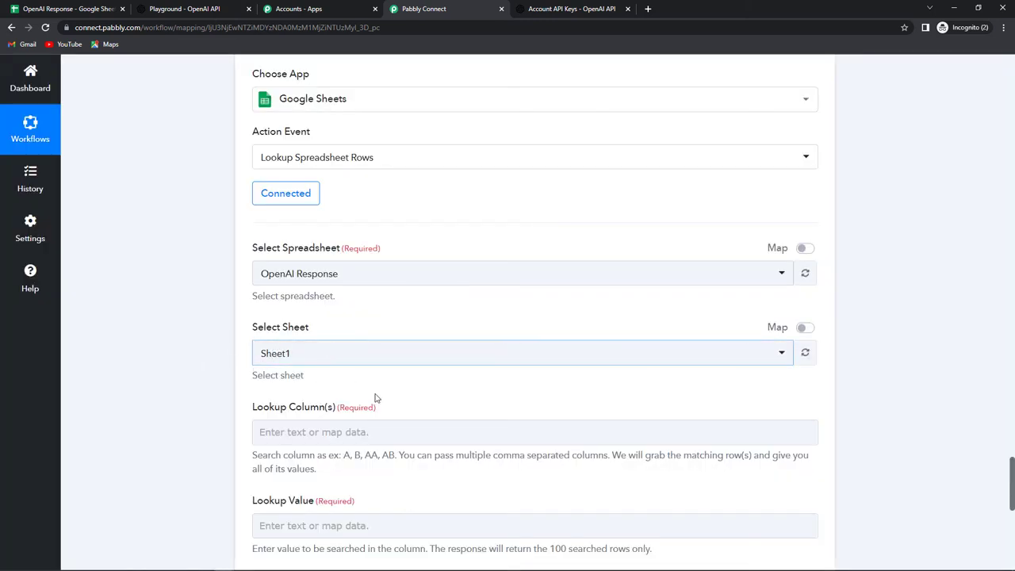
scroll(377, 398, "down", 1)
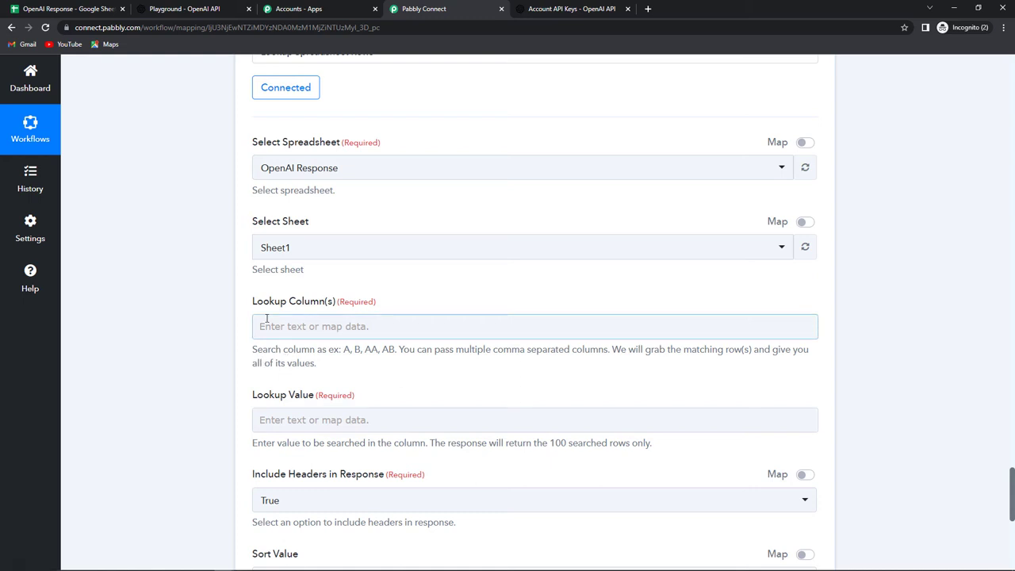
Check the column layout in the OpenAI Response sheet and set the lookup columns in Pabbly Connect to A,B
left_click(57, 9)
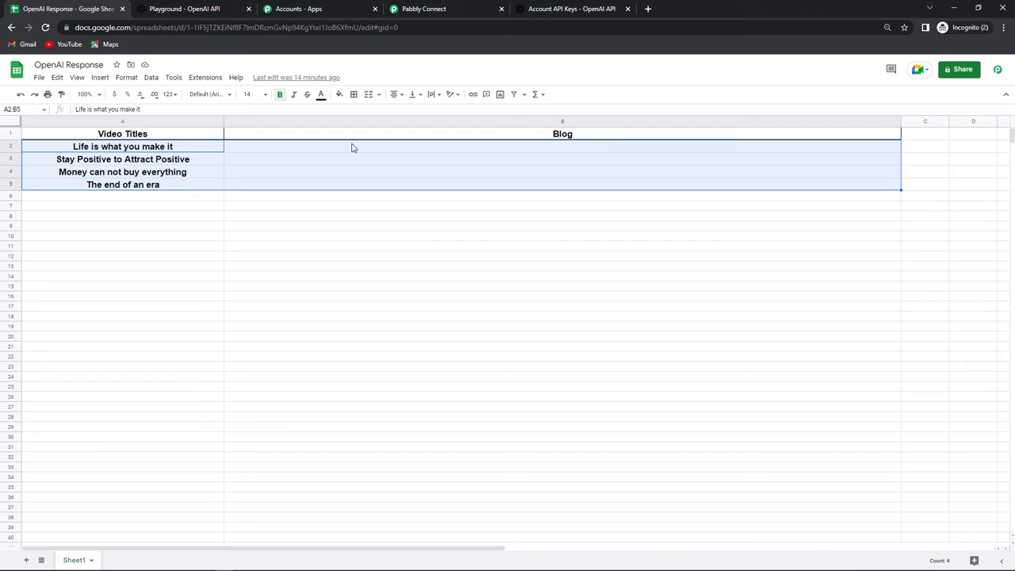
left_click(423, 10)
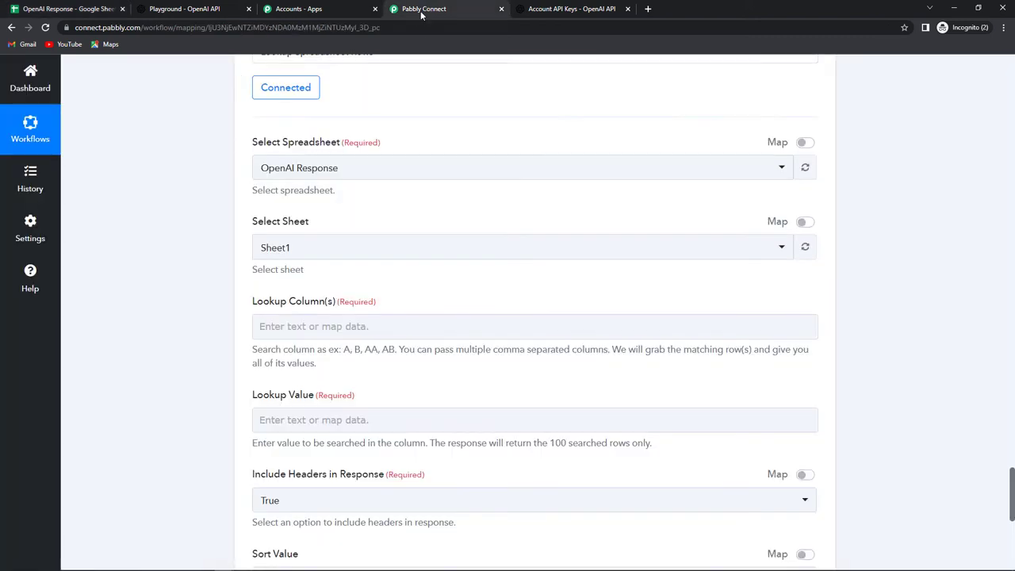
left_click(316, 324)
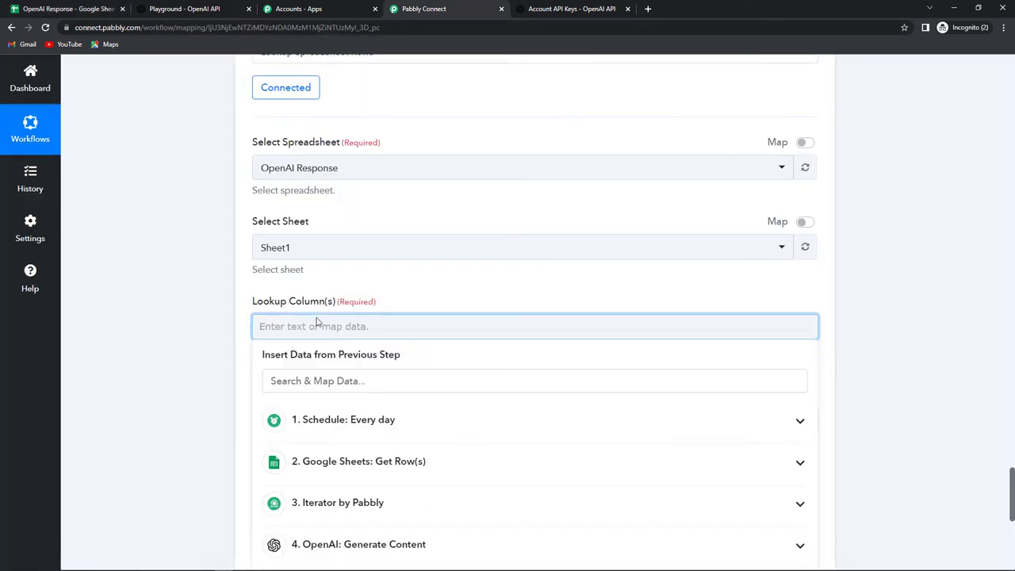
type("A,B")
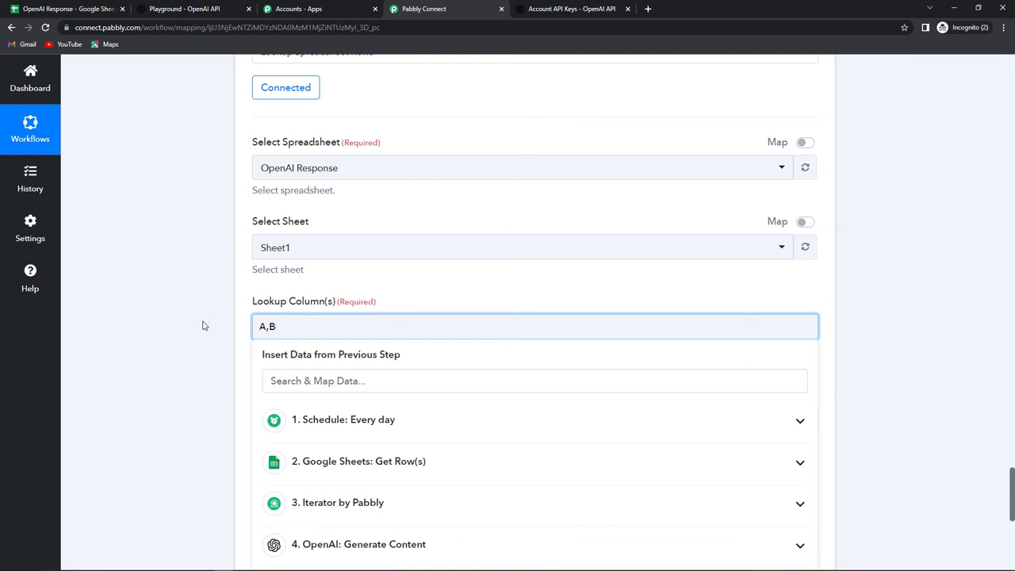
left_click(202, 325)
scroll(222, 323, "down", 1)
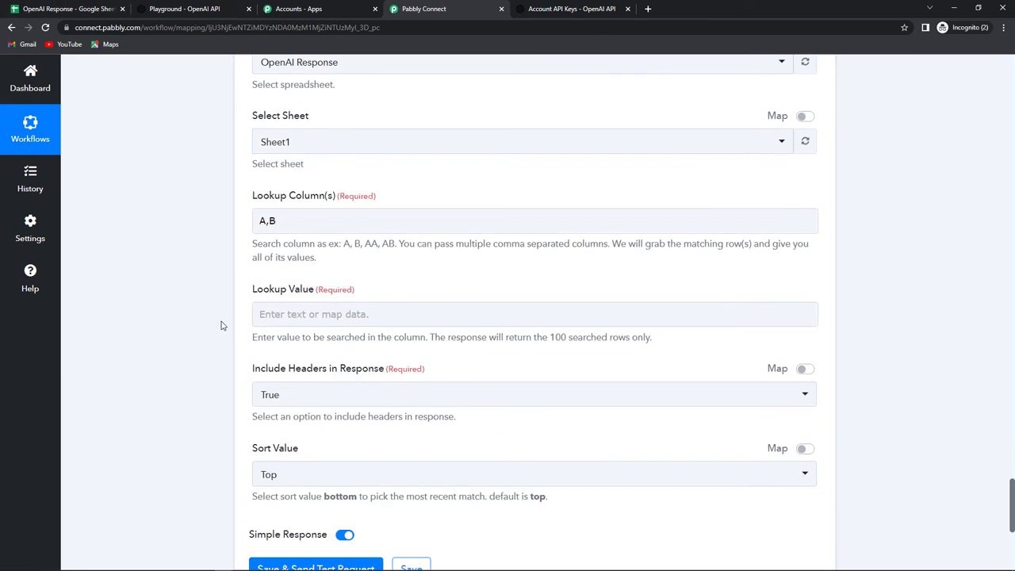
Map the lookup value to Video Titles from the Iterator by Pabbly step
left_click(278, 314)
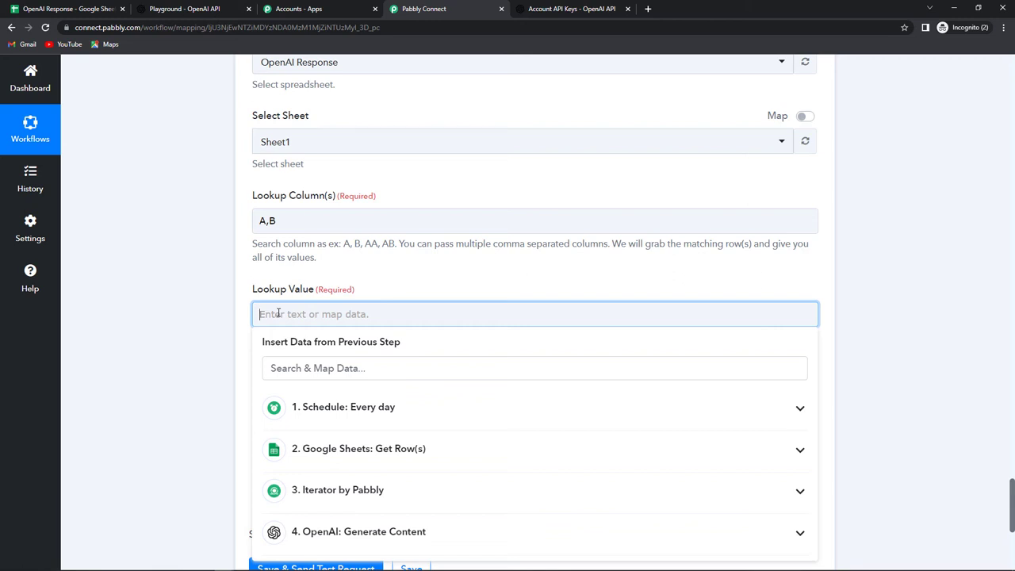
left_click(349, 489)
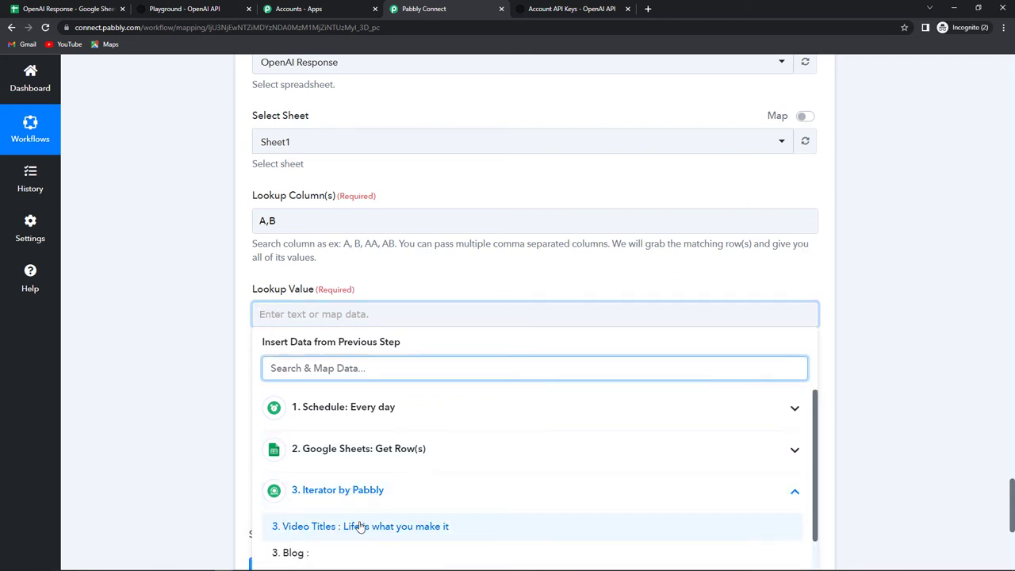
left_click(360, 525)
left_click(169, 399)
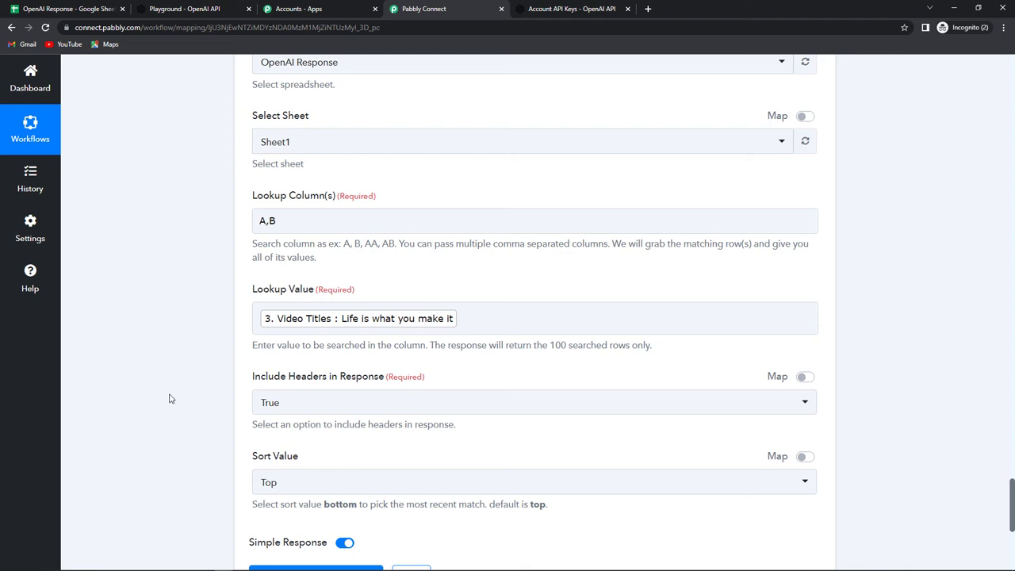
Save the row lookup with a test request and examine the returned row index, video title and blog value
scroll(169, 399, "down", 2)
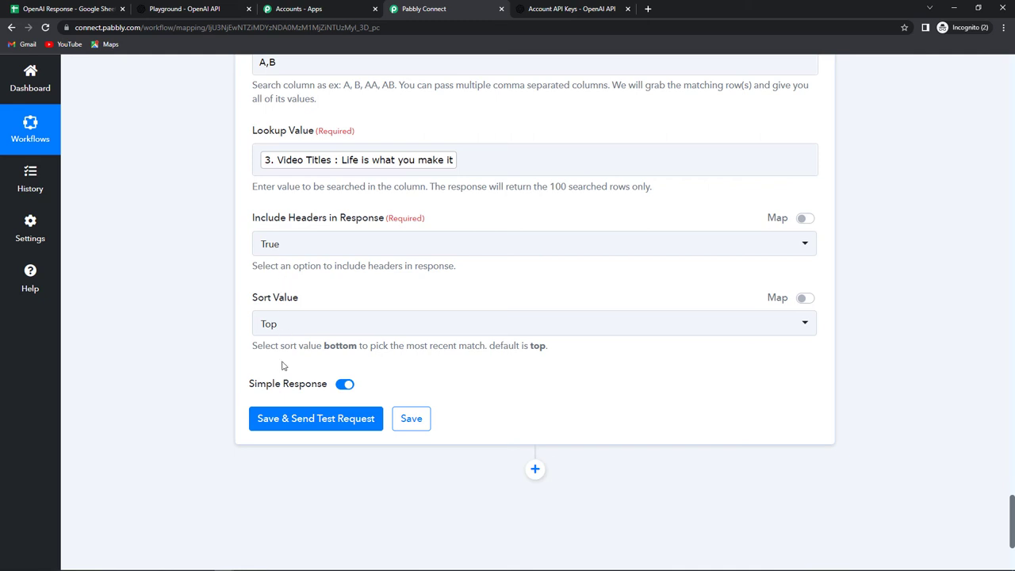
scroll(283, 363, "down", 2)
left_click(306, 314)
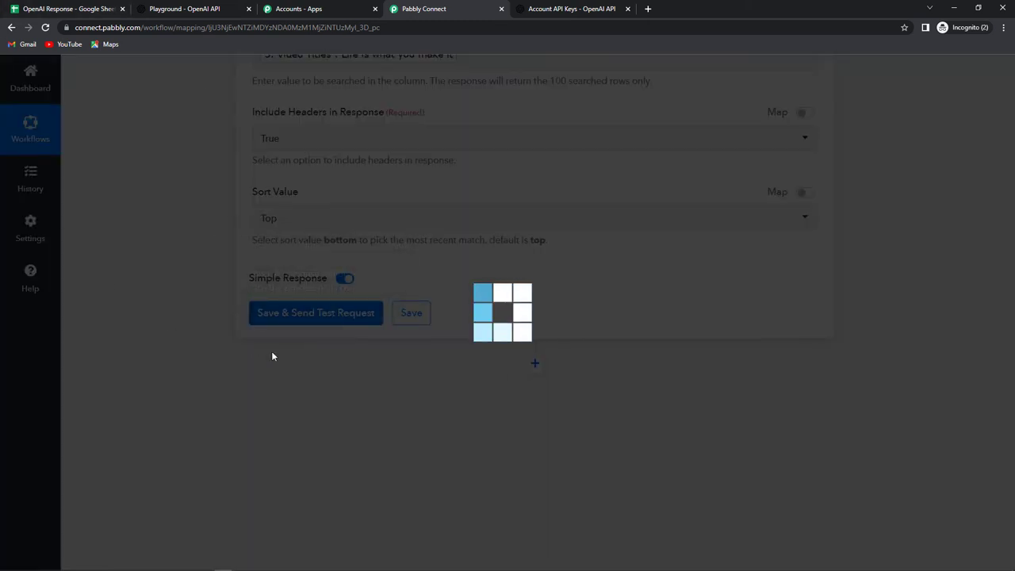
scroll(187, 368, "down", 2)
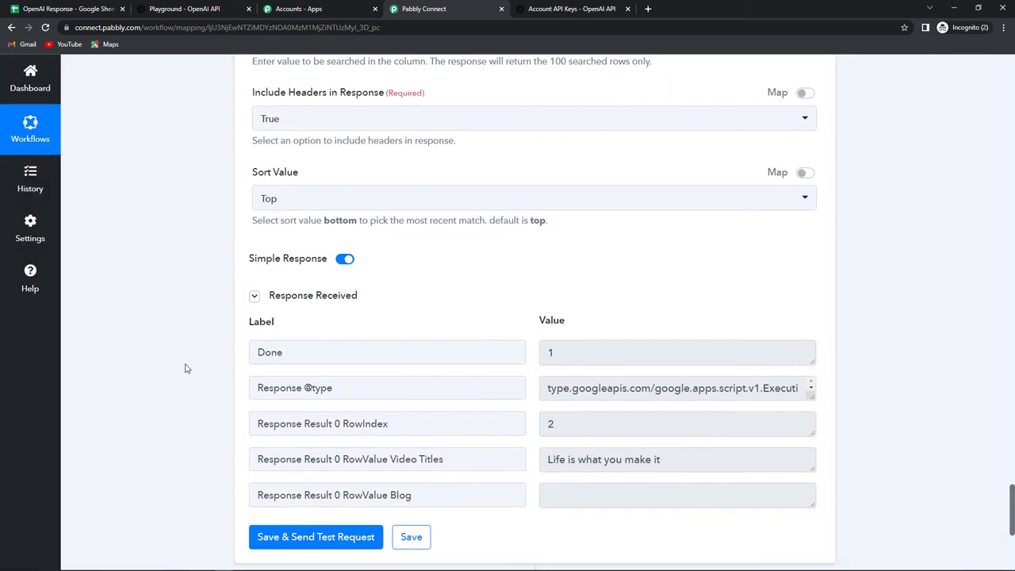
left_click_drag(292, 339, 393, 338)
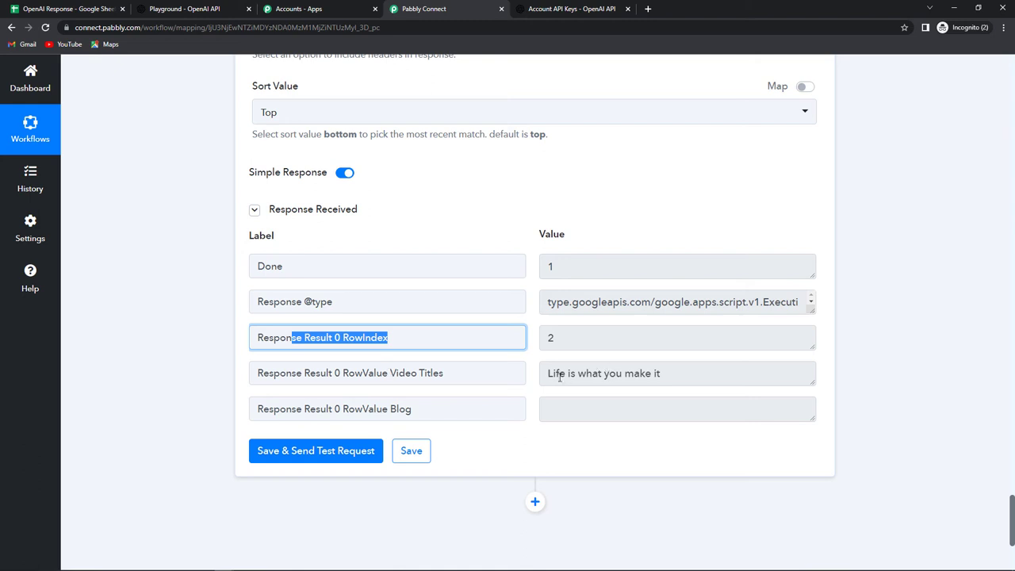
scroll(648, 385, "down", 2)
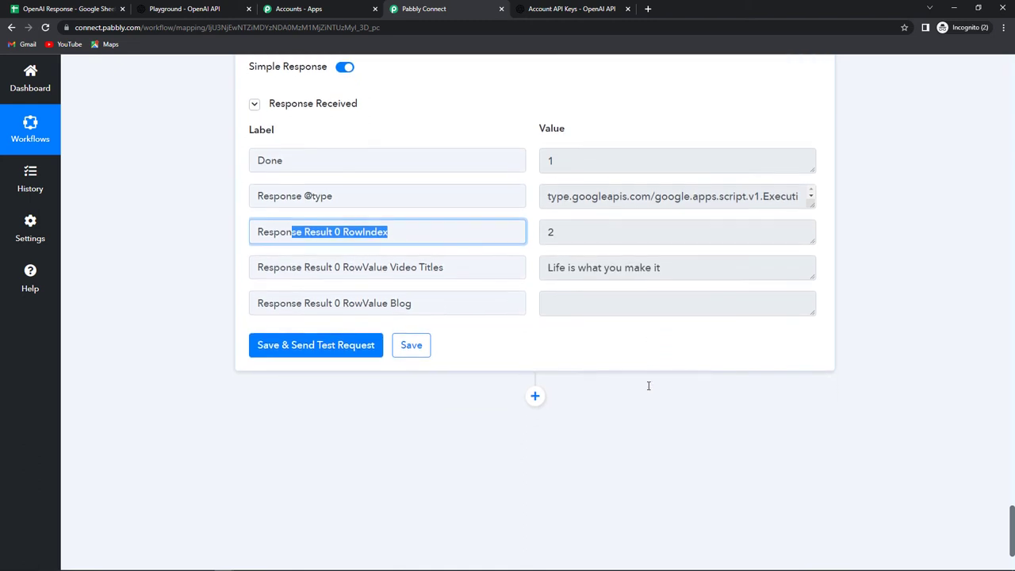
scroll(729, 421, "up", 1)
left_click(812, 453)
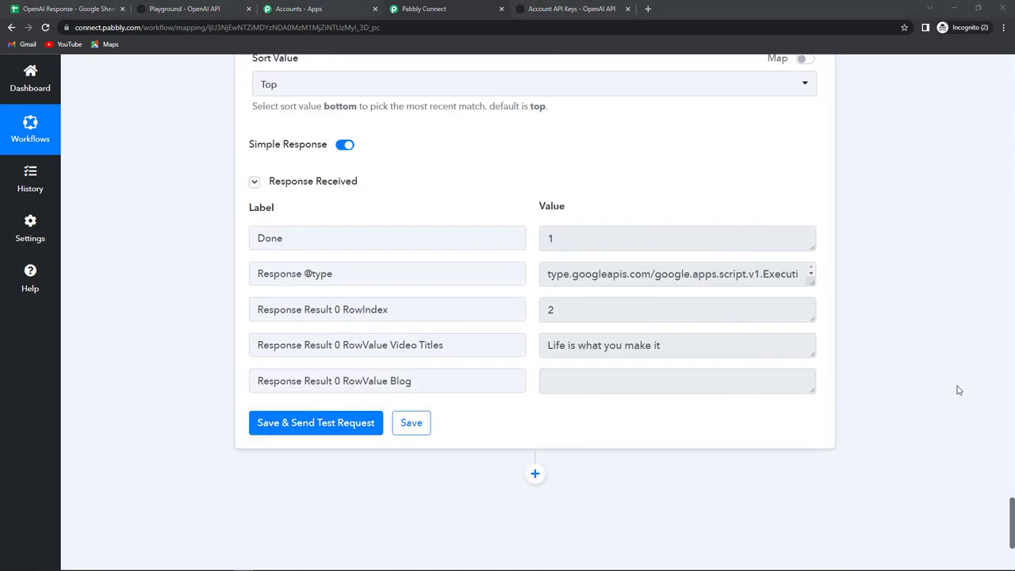
scroll(957, 378, "down", 2)
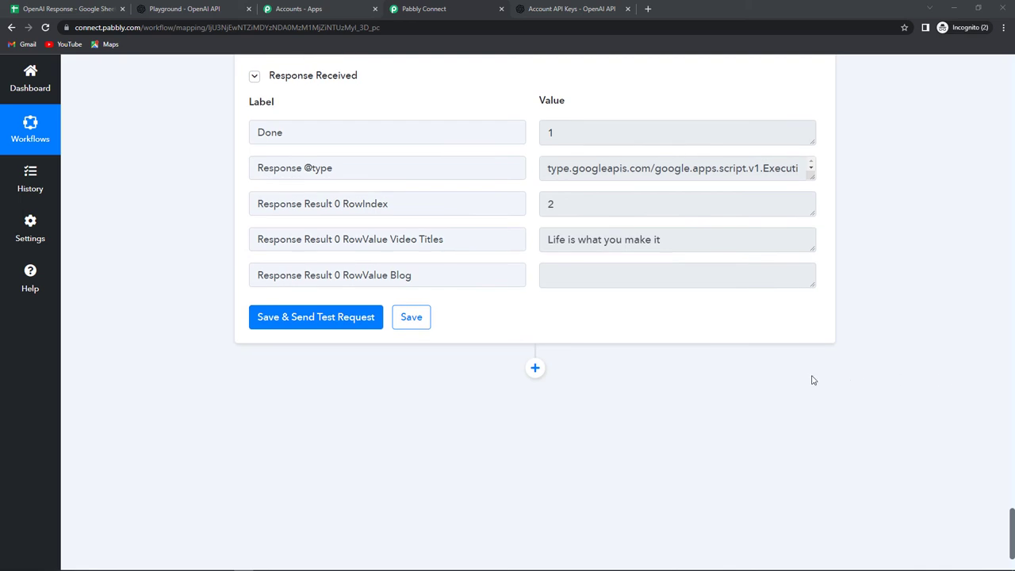
Add another Google Sheets action after the Lookup Spreadsheet Rows step
left_click(534, 367)
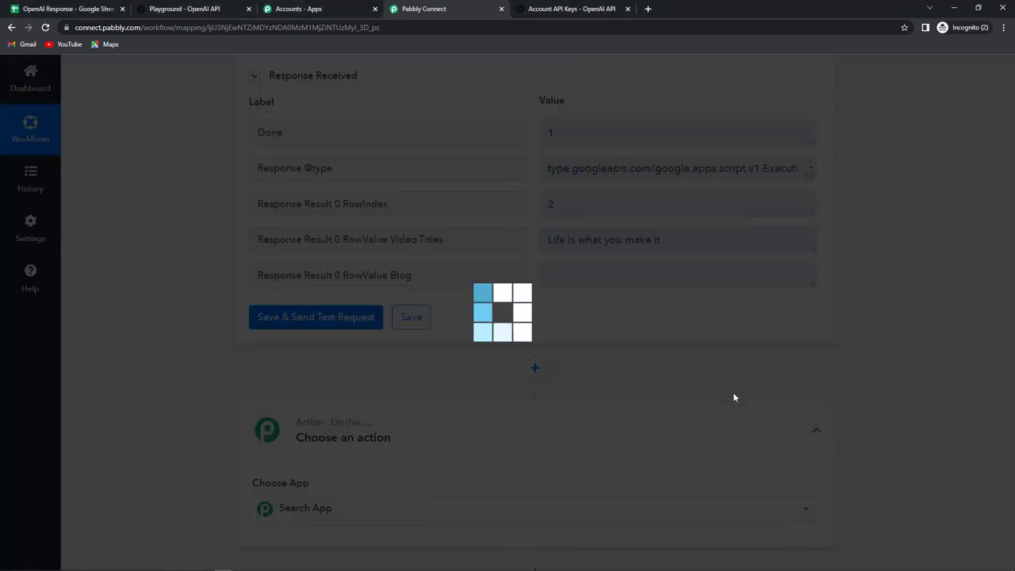
scroll(902, 373, "down", 5)
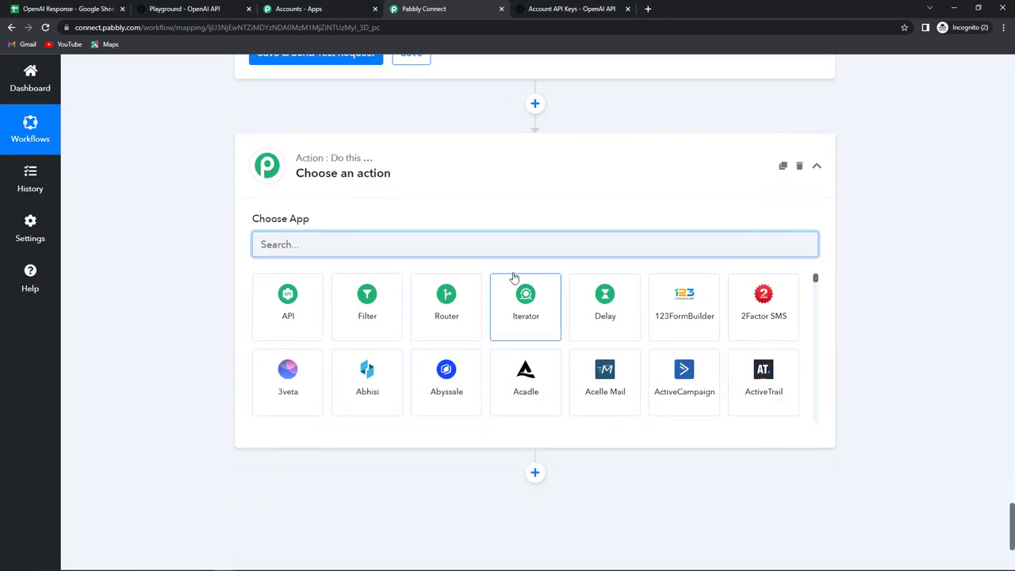
type("google")
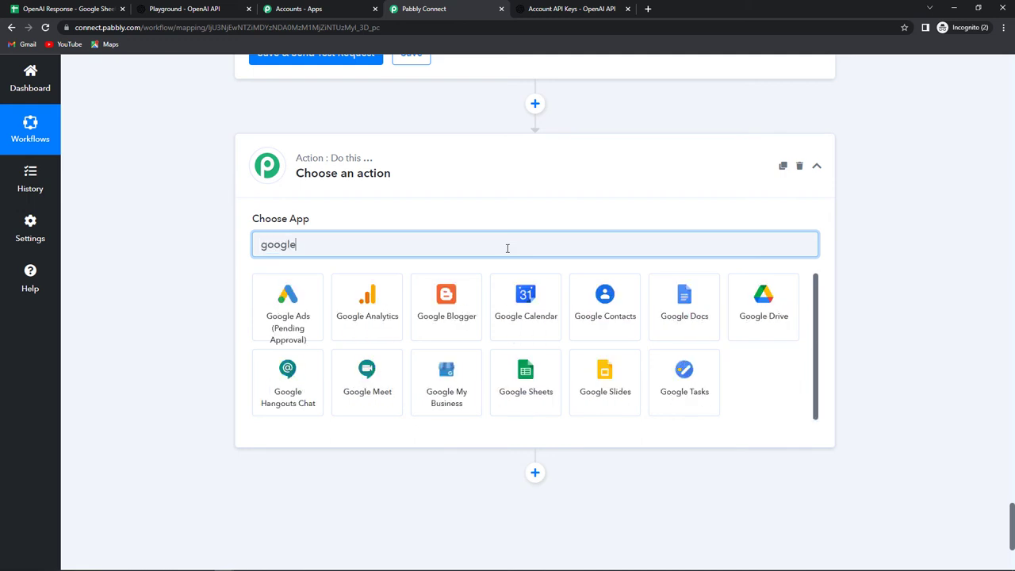
left_click(543, 372)
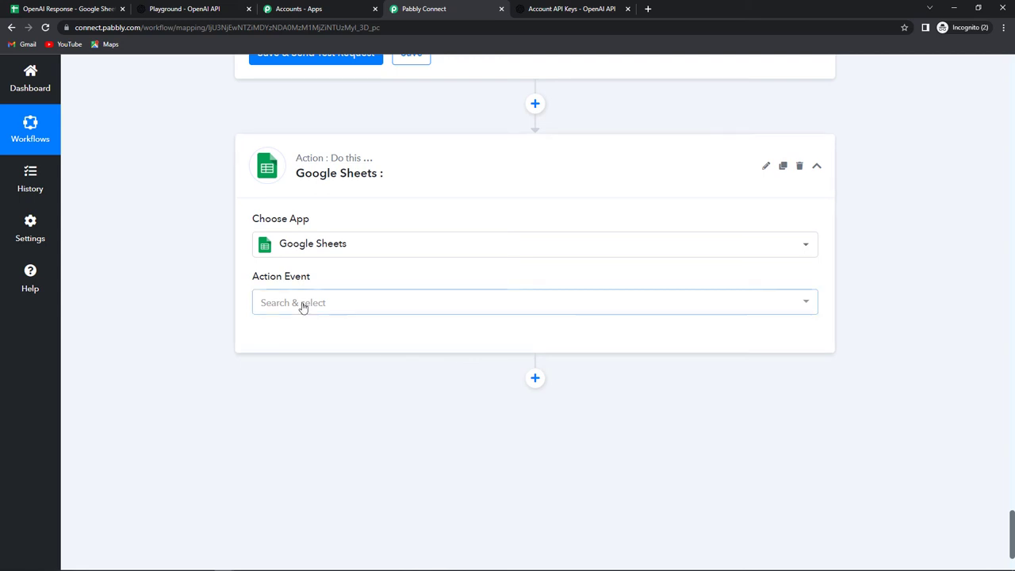
Set the added action's event to Update Cell Value and link it through the existing Google Sheets connection
left_click(302, 307)
scroll(317, 442, "down", 3)
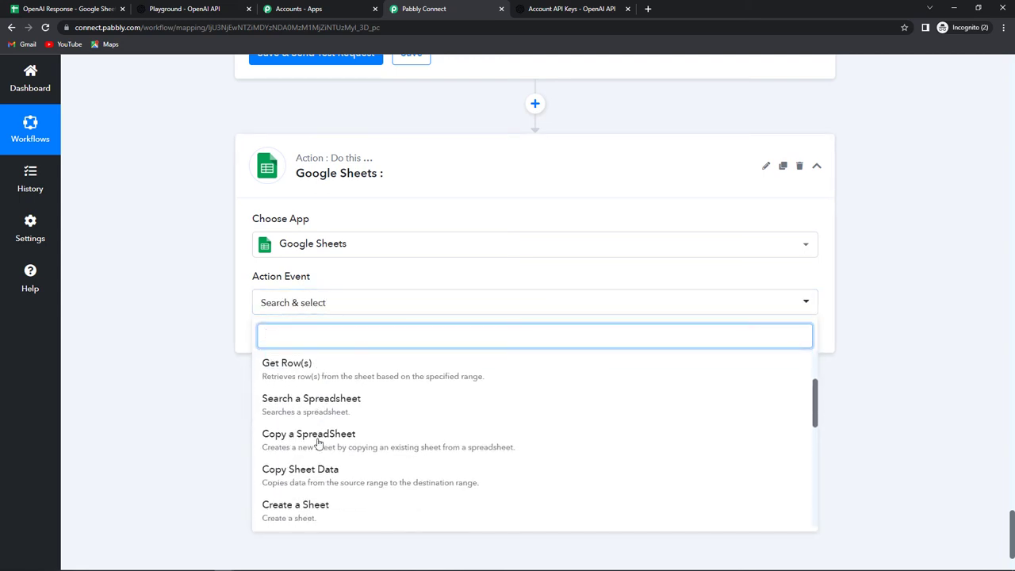
scroll(315, 444, "down", 5)
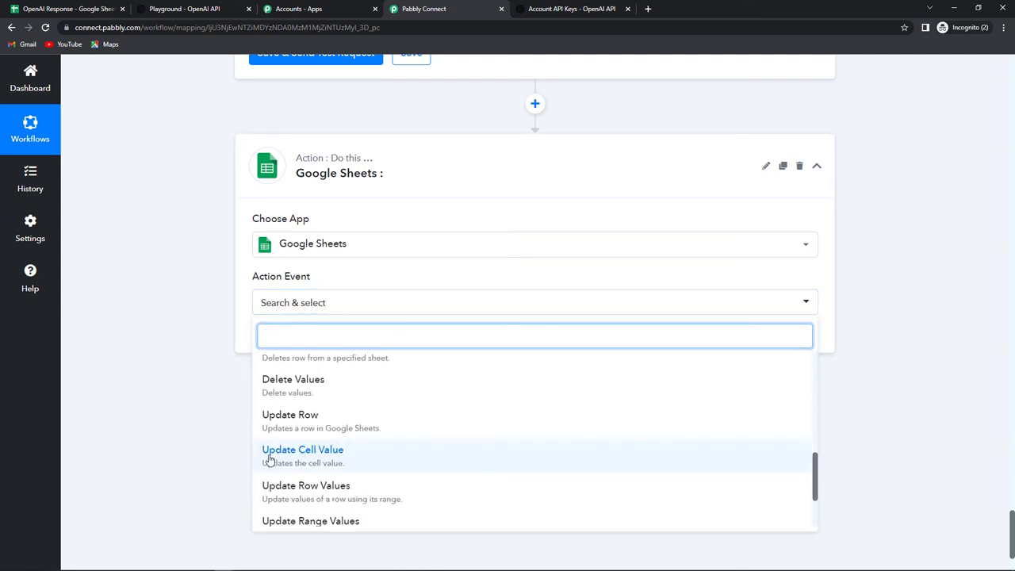
left_click(349, 459)
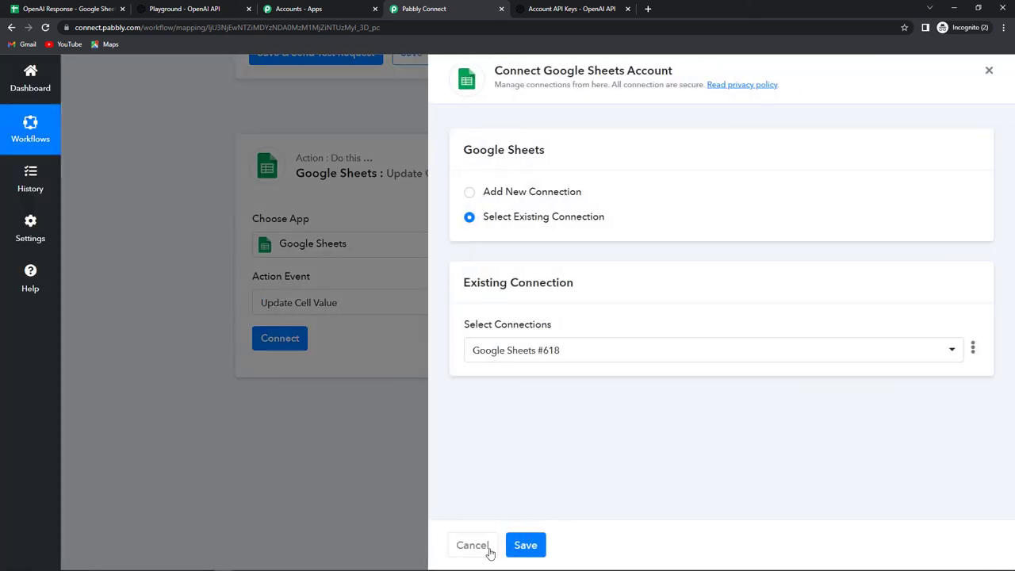
left_click(524, 547)
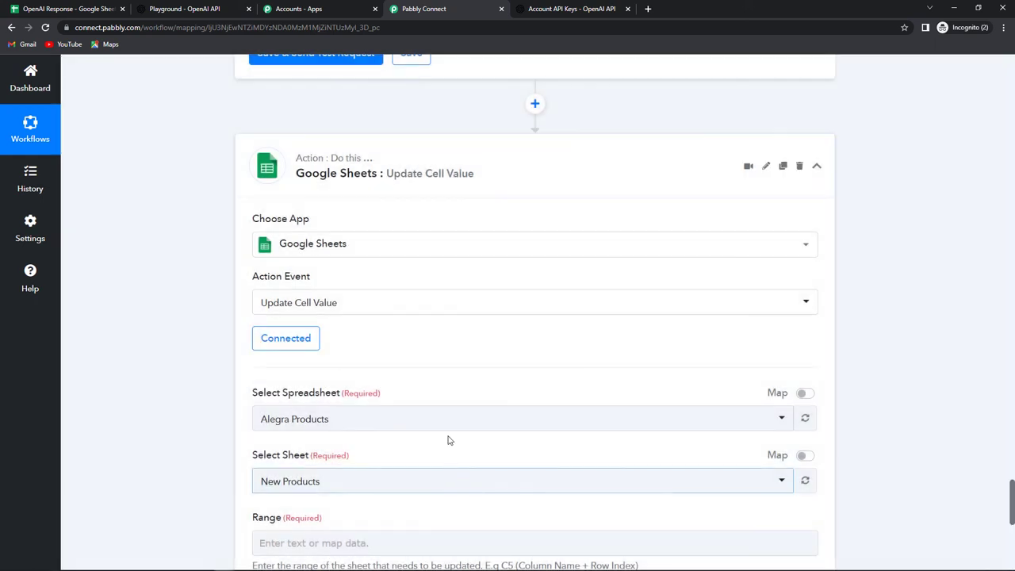
Choose the OpenAI Response spreadsheet with Sheet1 as the target of the cell update
scroll(441, 436, "down", 2)
left_click(370, 261)
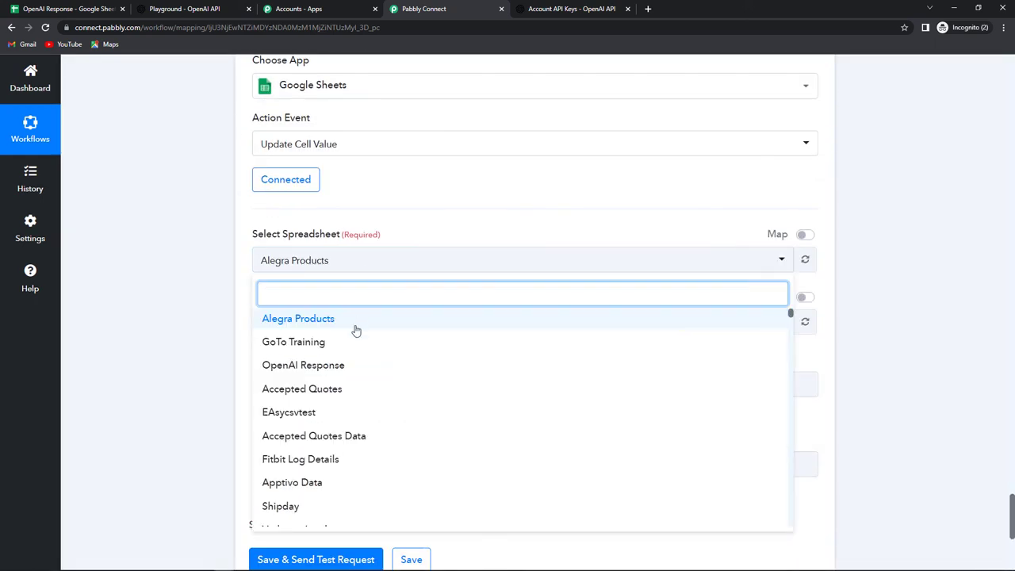
left_click(299, 361)
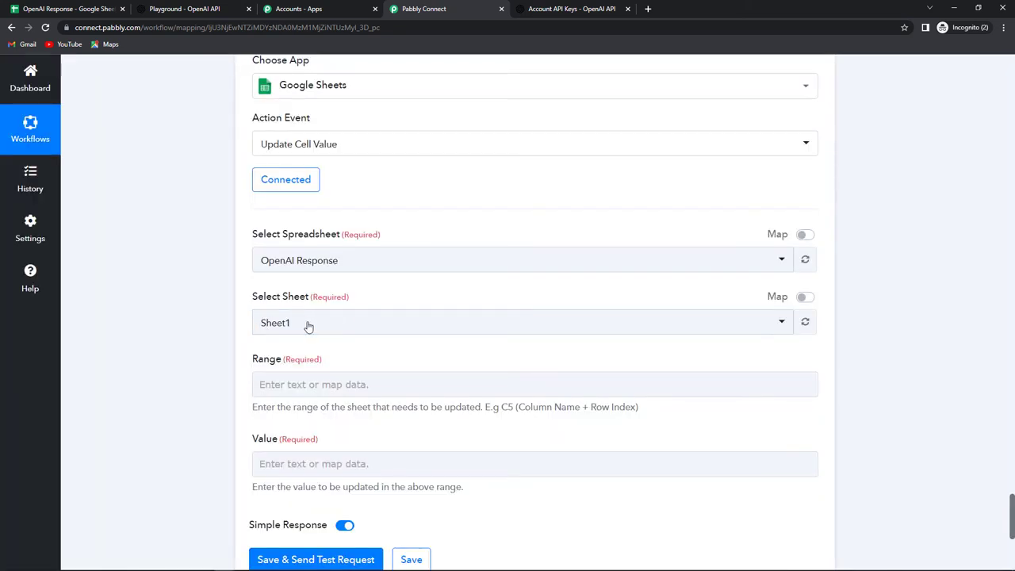
Set the cell update's range to column B followed by the RowIndex mapped from the Lookup Spreadsheet Rows step
scroll(333, 312, "down", 2)
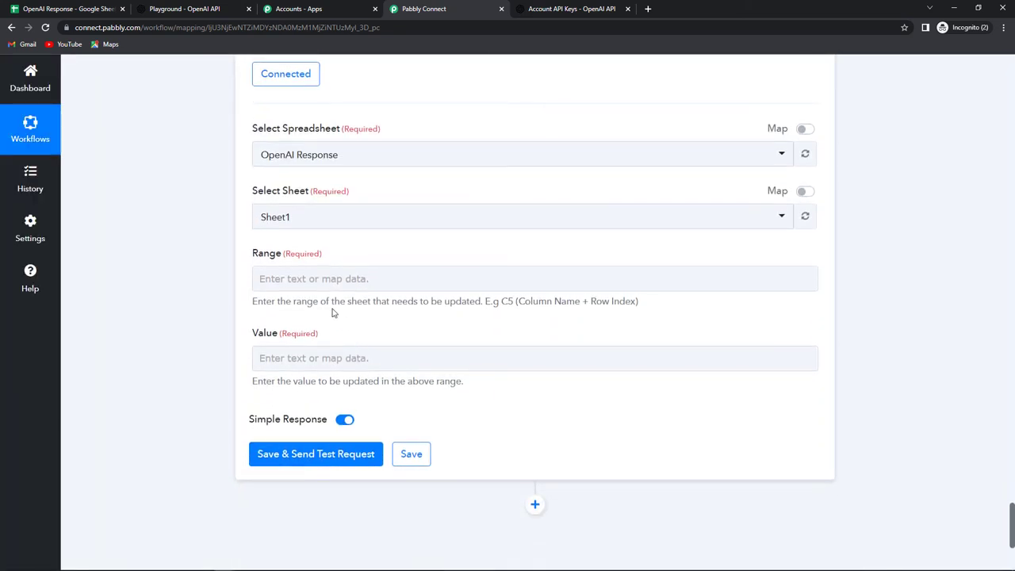
left_click(275, 273)
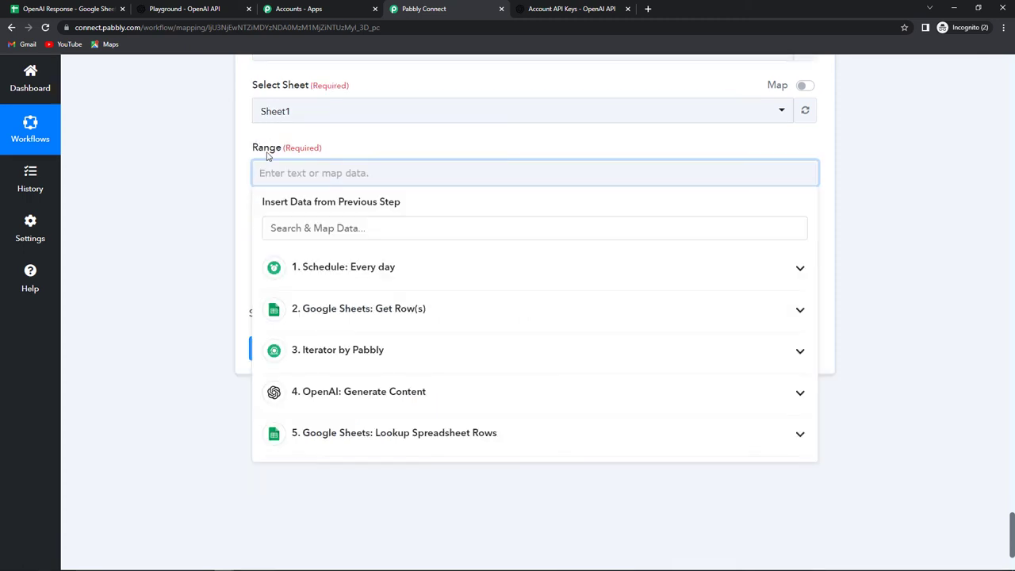
left_click(71, 8)
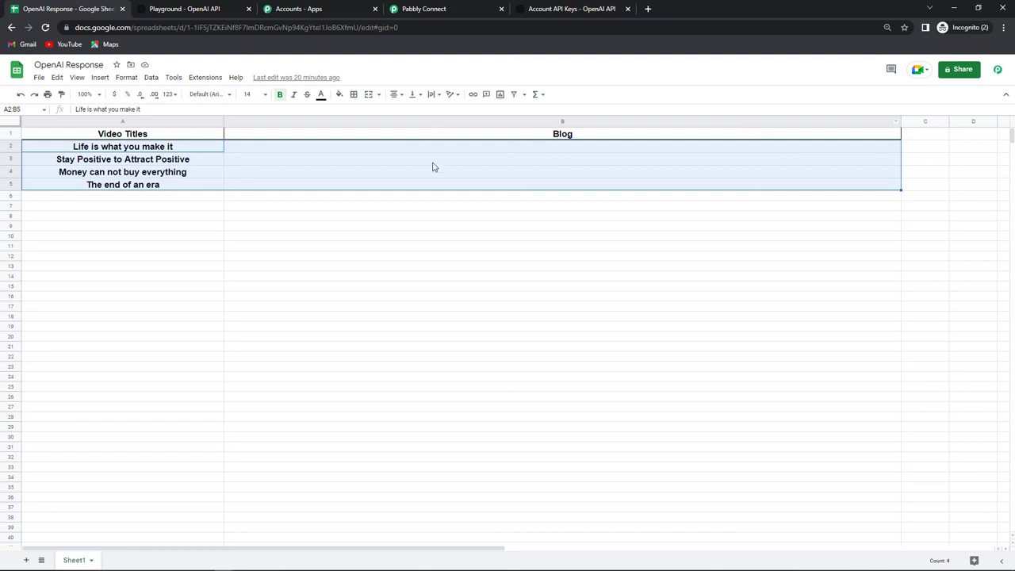
left_click(406, 10)
left_click(289, 176)
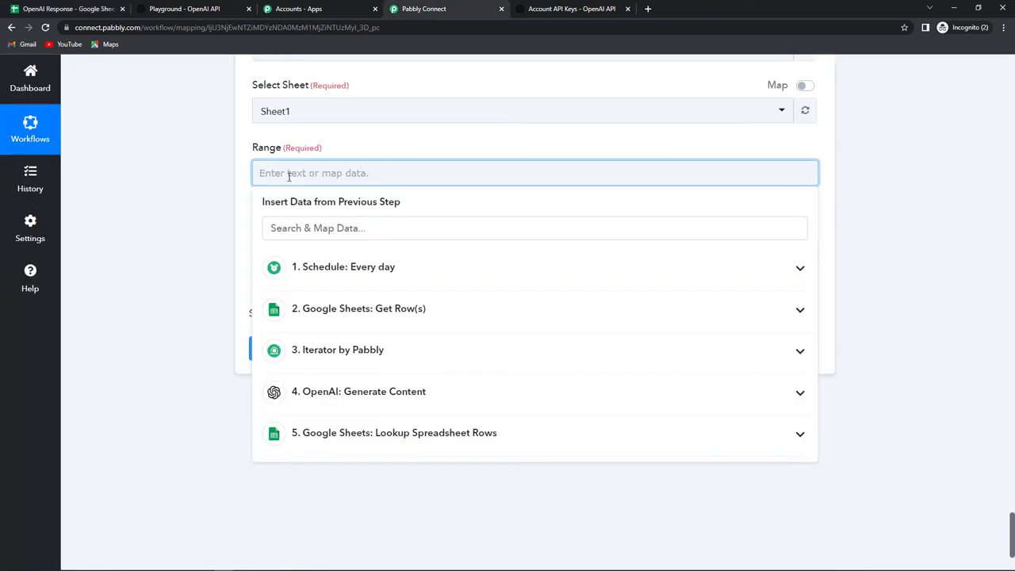
type("B")
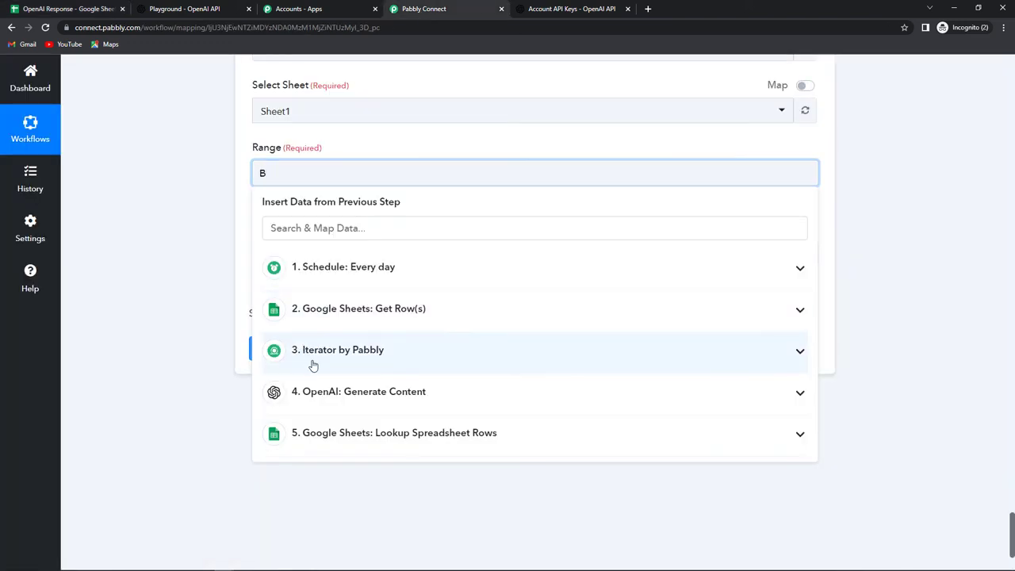
left_click_drag(374, 440, 379, 441)
left_click(379, 436)
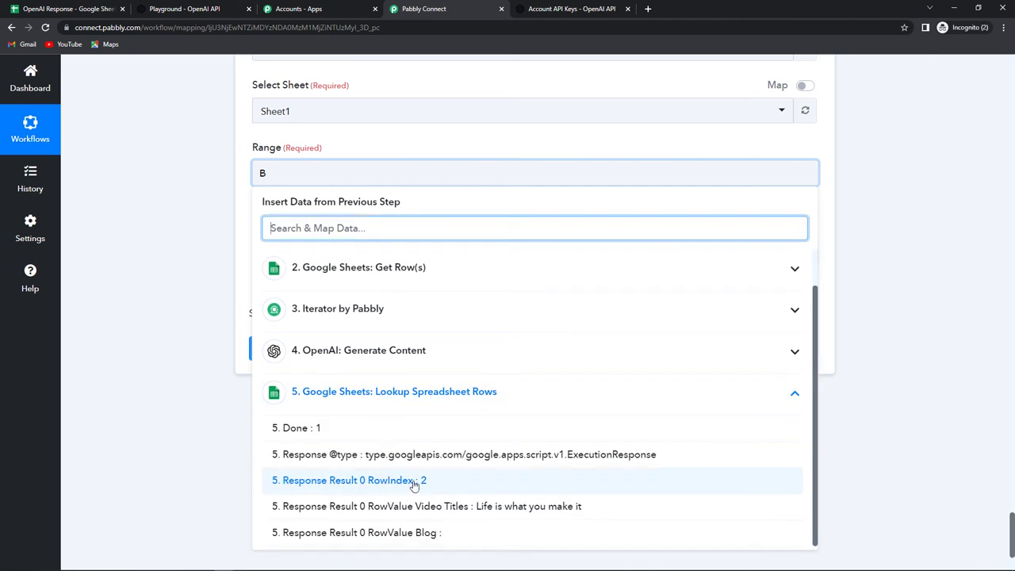
left_click(396, 485)
left_click(184, 320)
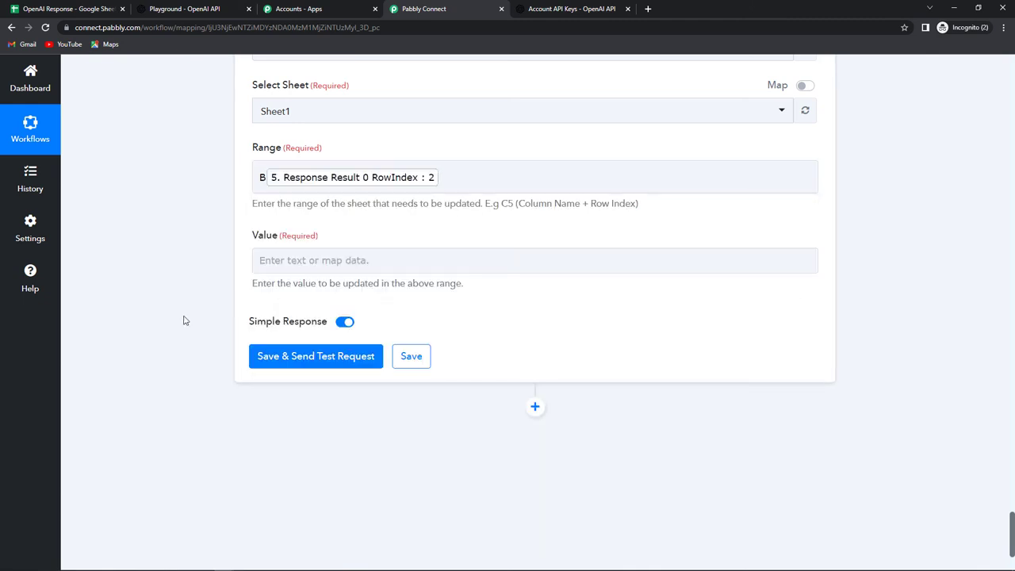
Map the cell update's value to Choices 0 Text from the OpenAI Generate Content step
left_click(274, 261)
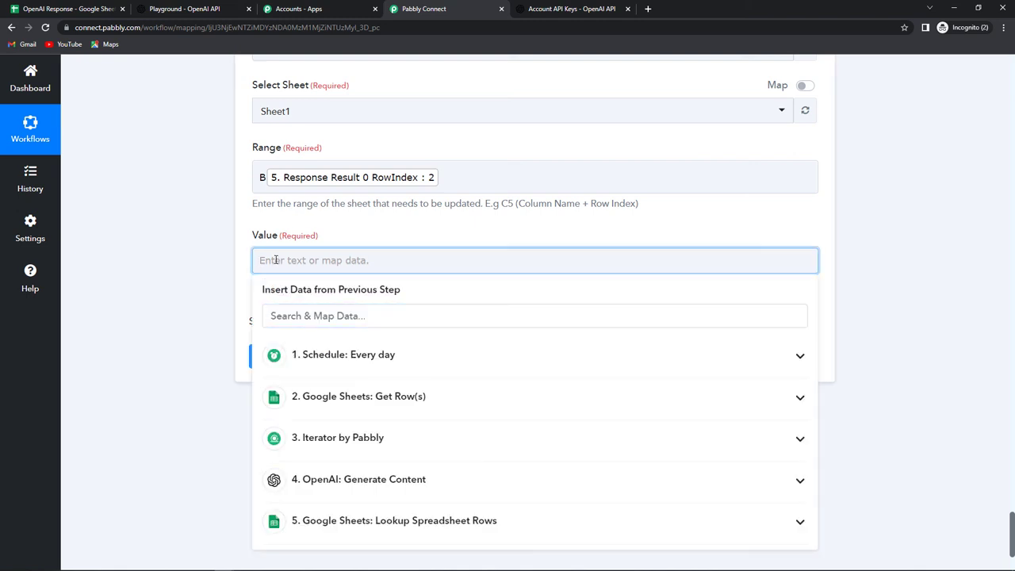
scroll(333, 341, "down", 2)
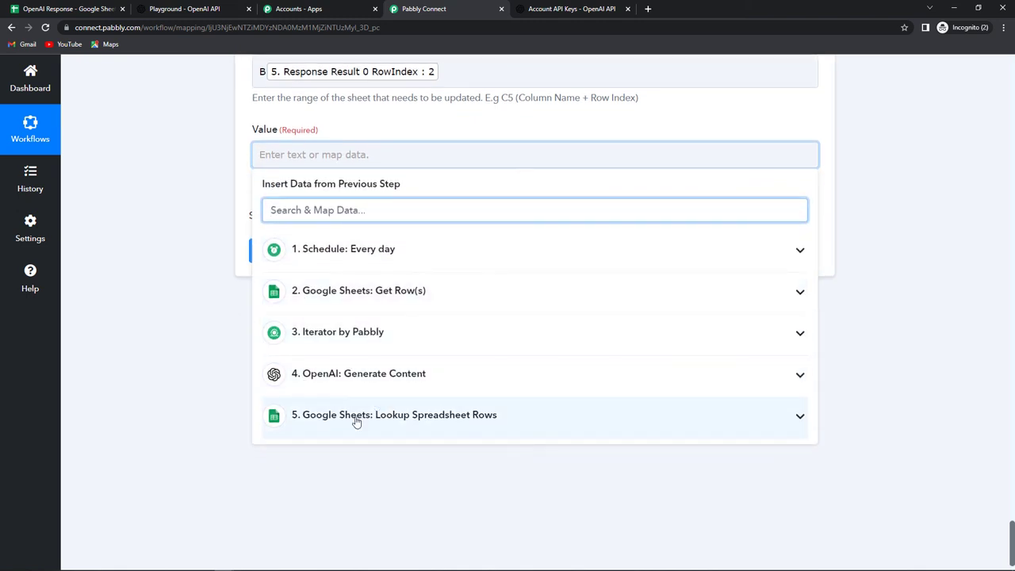
left_click(384, 377)
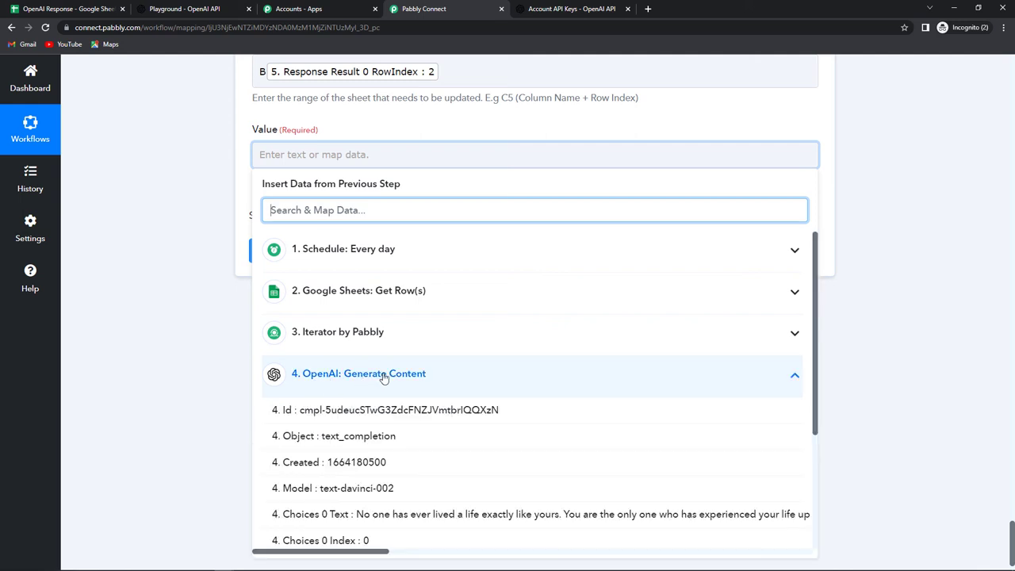
left_click(362, 515)
left_click(182, 320)
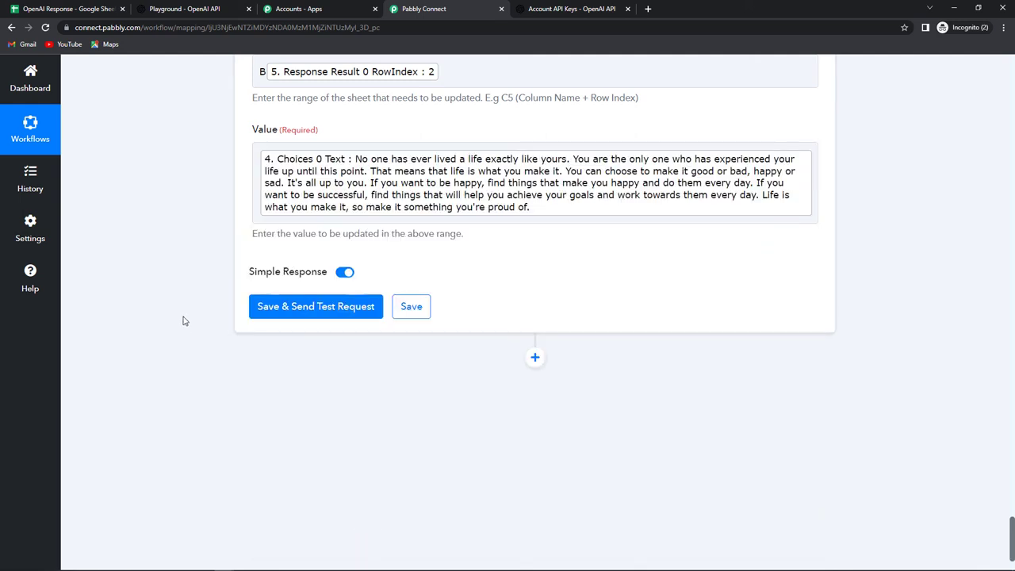
Save the cell update with a test request and check the Blog column in the OpenAI Response spreadsheet
left_click(307, 309)
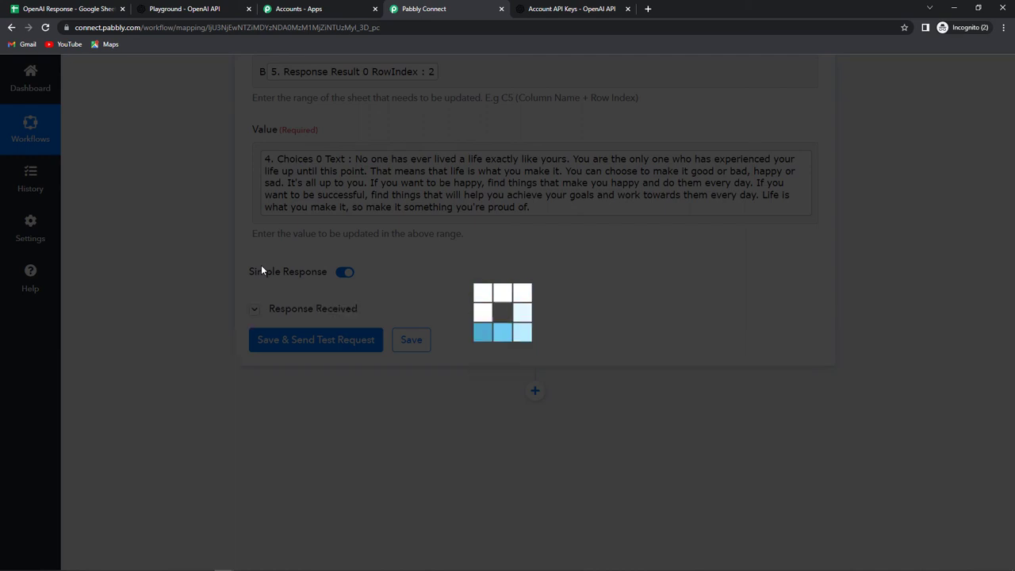
scroll(669, 344, "down", 2)
scroll(669, 343, "down", 2)
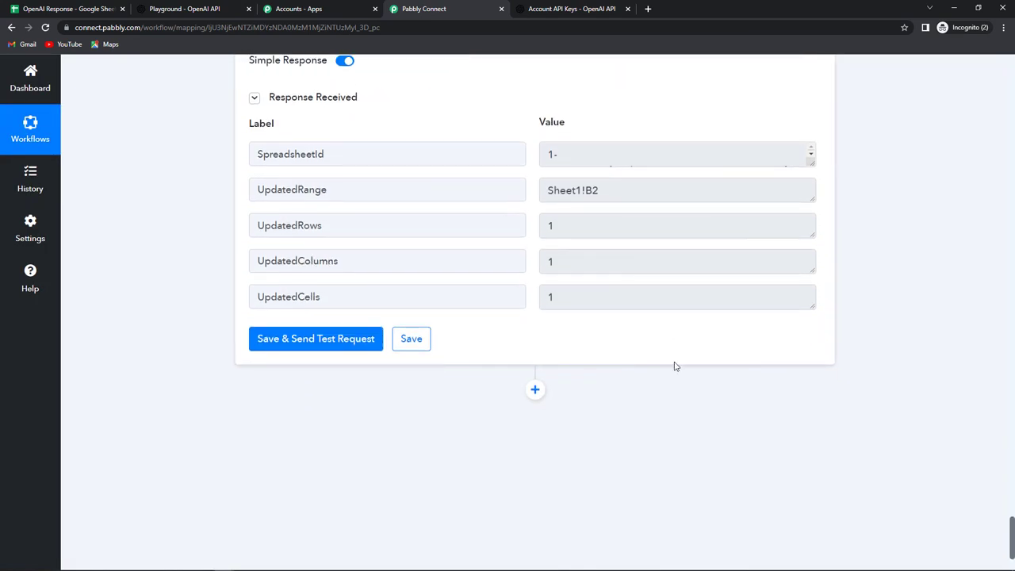
left_click(95, 10)
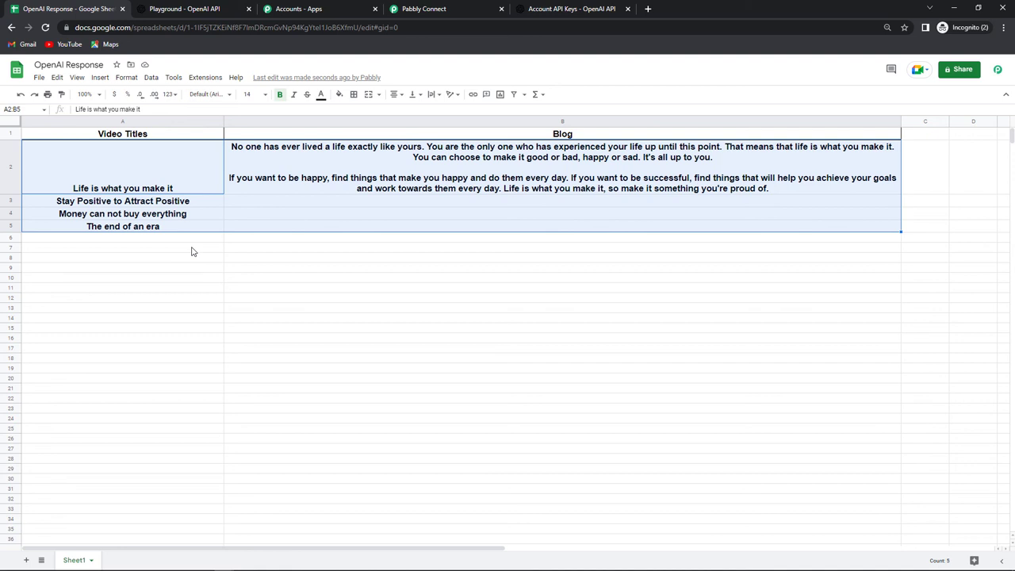
Return to the Pabbly Connect workflow and collapse the Schedule, Get Row(s), Iterator and OpenAI steps
left_click(428, 10)
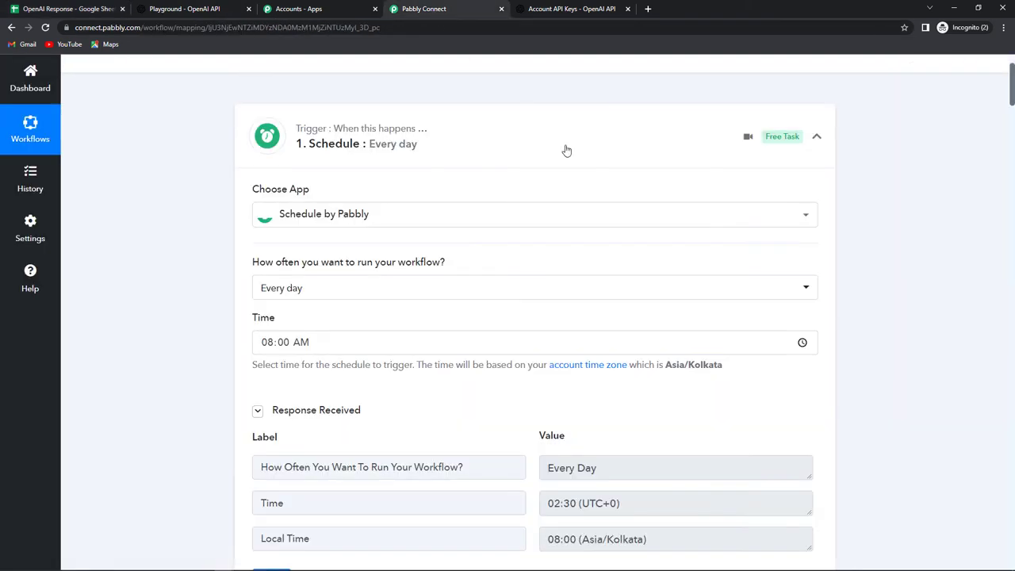
left_click(817, 136)
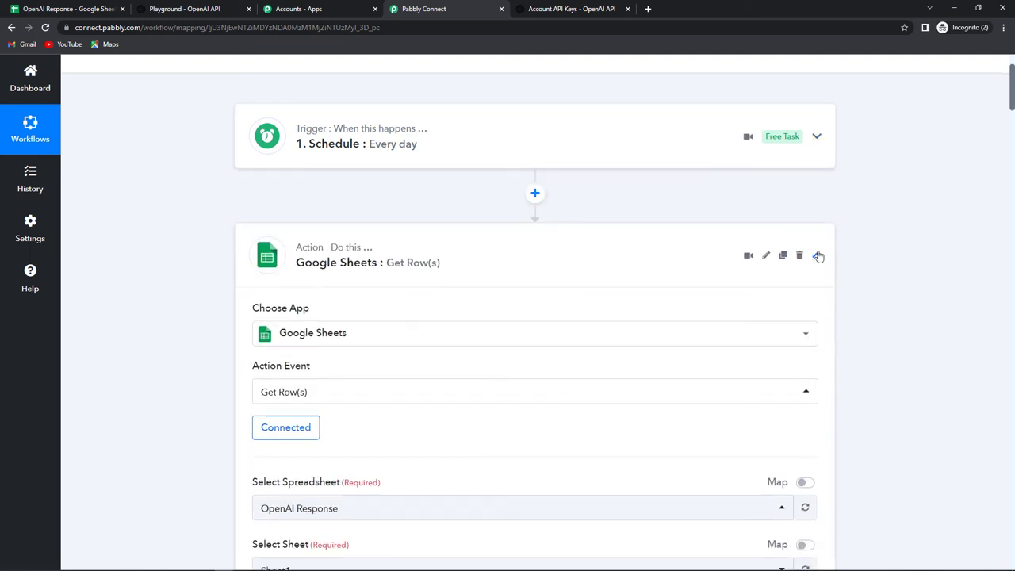
left_click(817, 255)
left_click(816, 375)
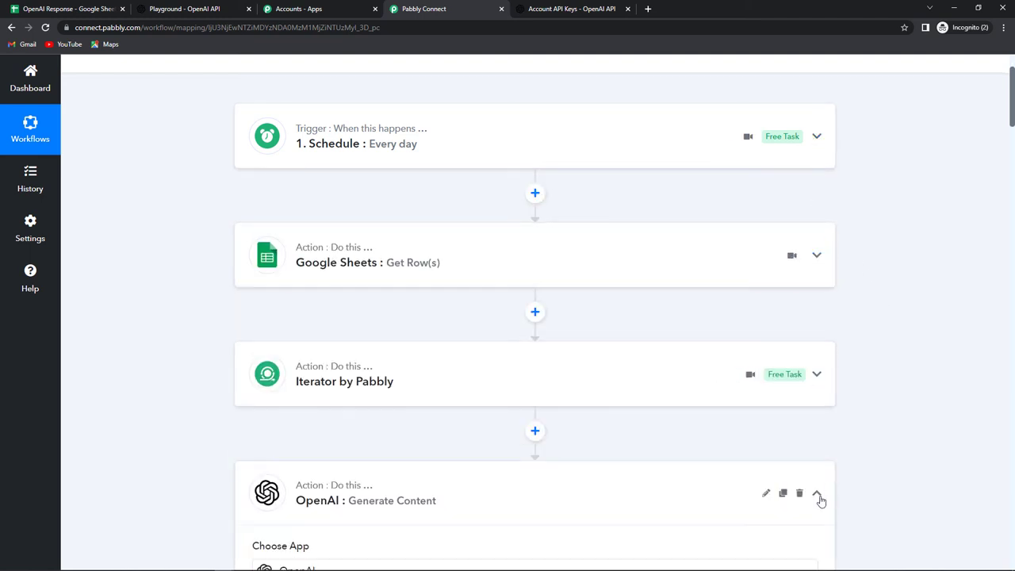
left_click(818, 435)
Review the workflow's sequence from the daily schedule trigger through the iterator and OpenAI steps to the row lookup
scroll(899, 436, "down", 2)
scroll(901, 434, "up", 4)
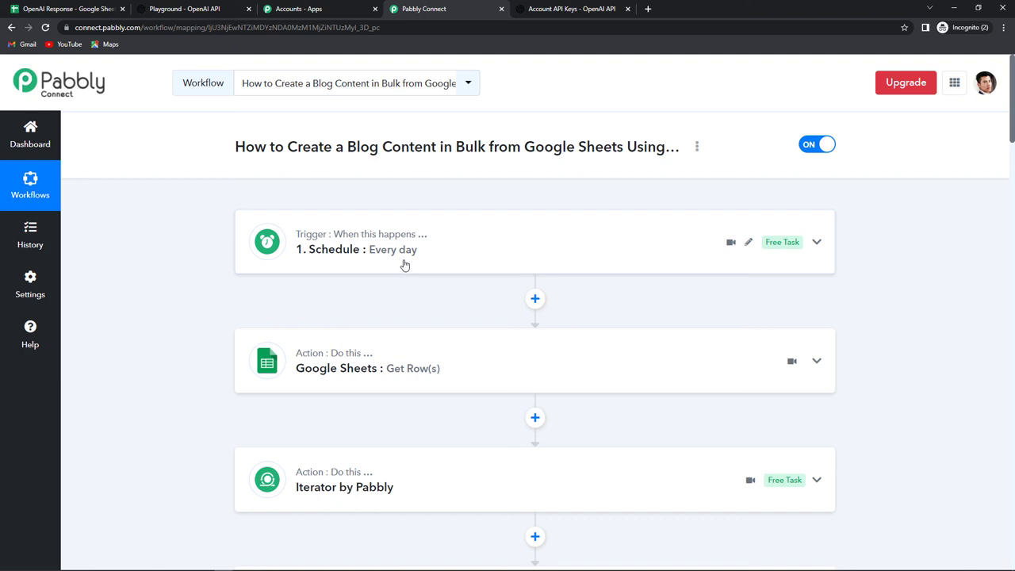
scroll(389, 268, "down", 2)
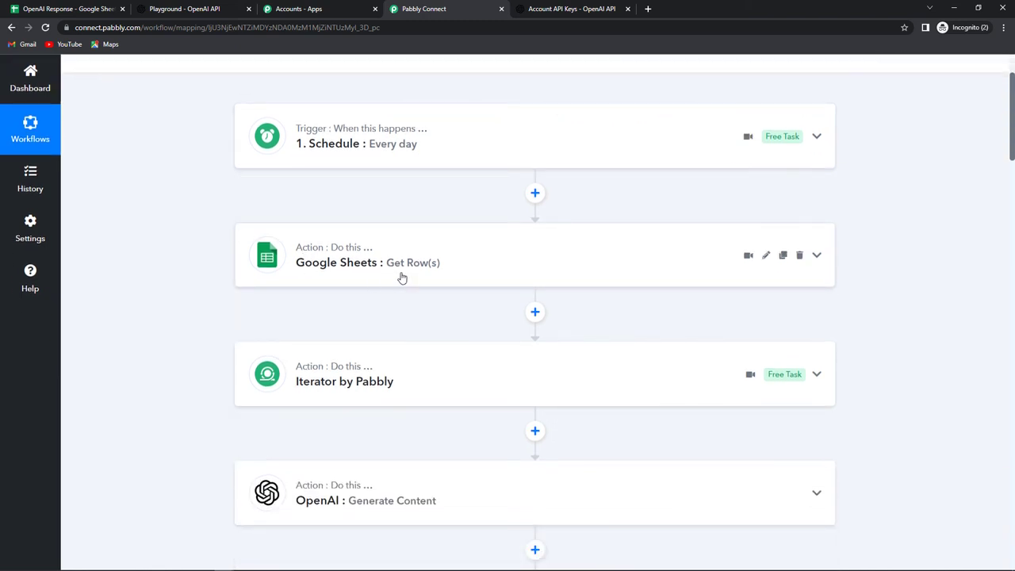
scroll(453, 279, "down", 2)
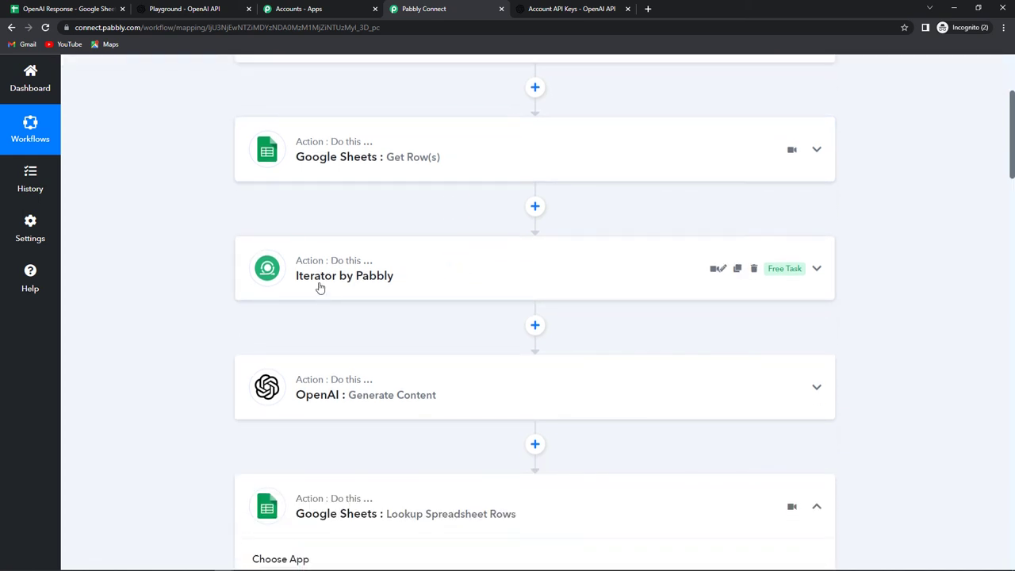
mouse_move(305, 287)
scroll(315, 303, "down", 2)
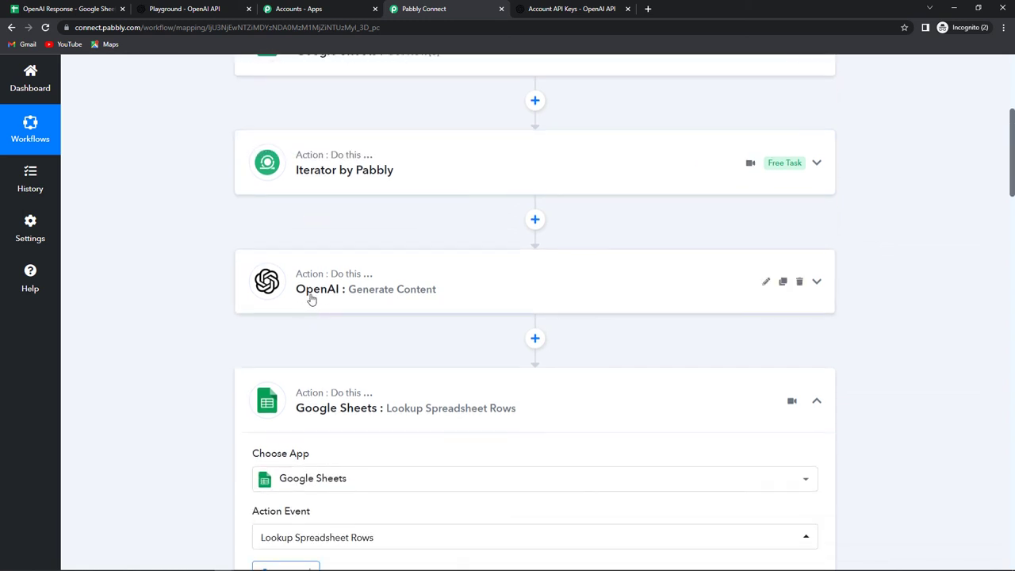
mouse_move(312, 173)
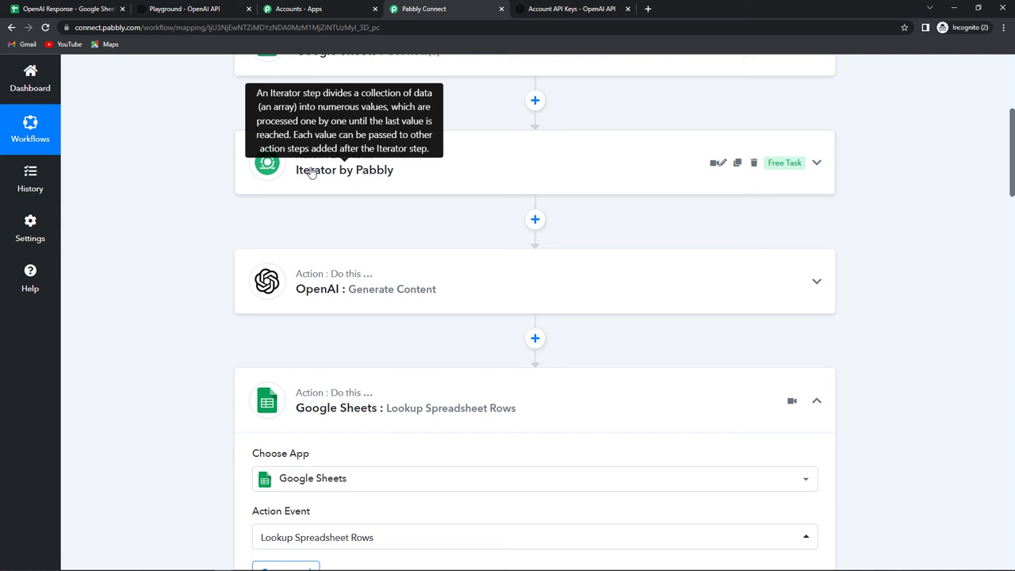
scroll(312, 173, "down", 1)
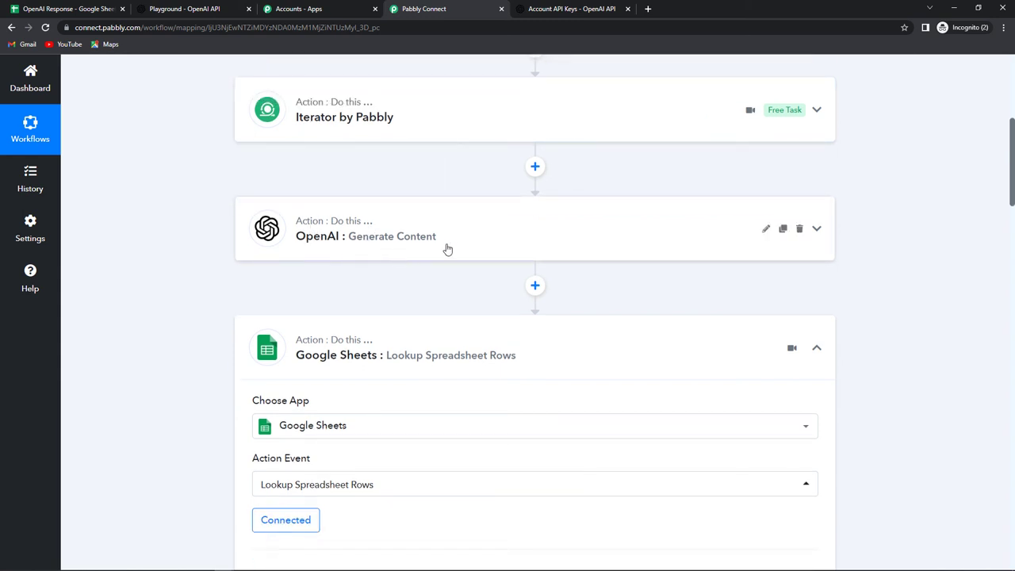
scroll(442, 249, "down", 2)
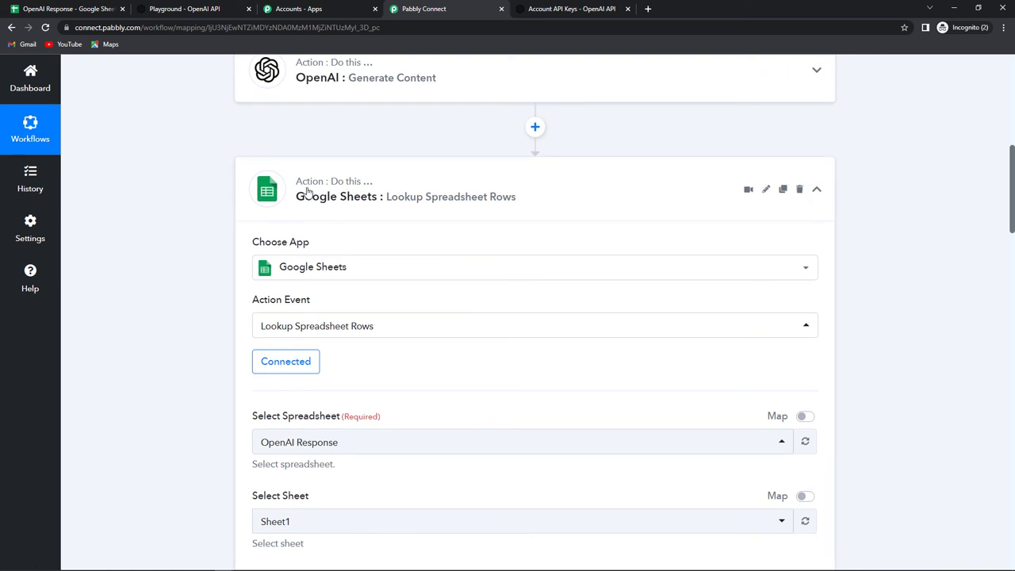
Collapse the Lookup Spreadsheet Rows and Update Cell Value steps and return to the start of the workflow
left_click(819, 194)
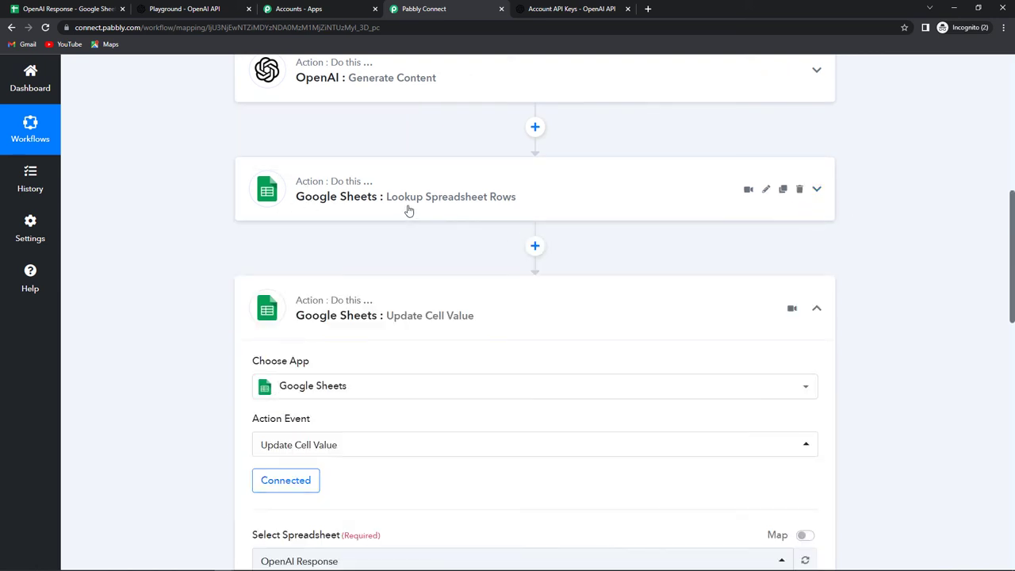
scroll(411, 259, "down", 1)
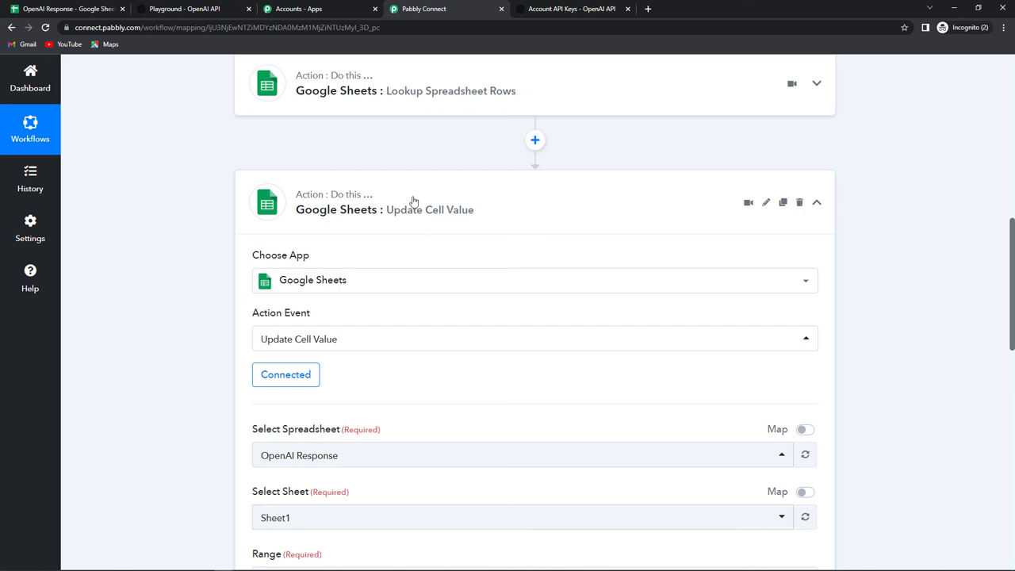
left_click(818, 205)
scroll(859, 272, "up", 10)
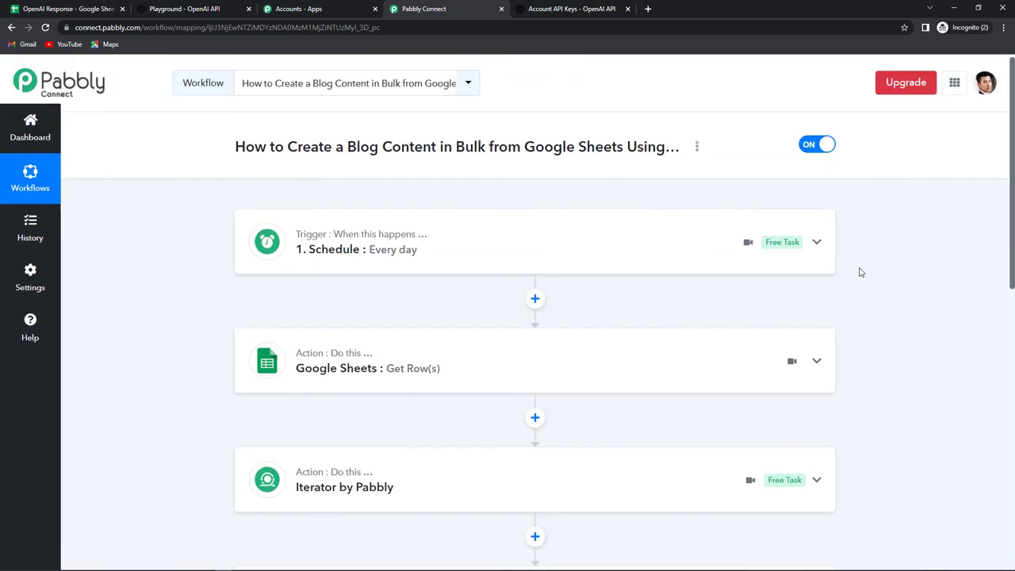